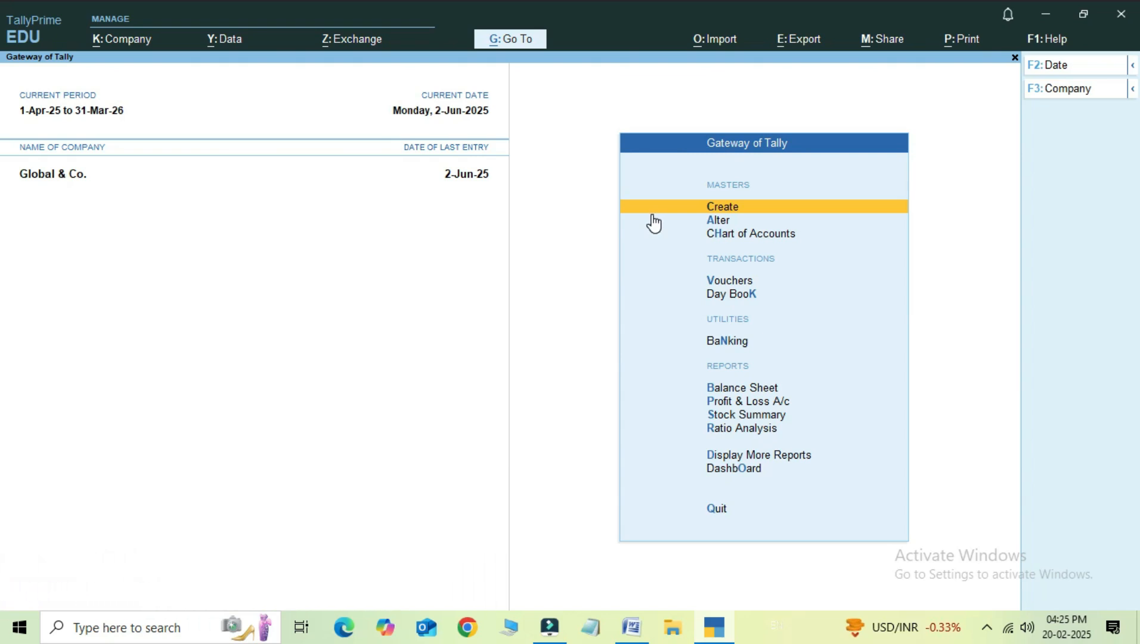
# Open accounting voucher creation and change the voucher type from Payment to Sales
pyautogui.press('Down')
pyautogui.press('Down')
pyautogui.press('Down')
pyautogui.press('Down')
pyautogui.press('Up')
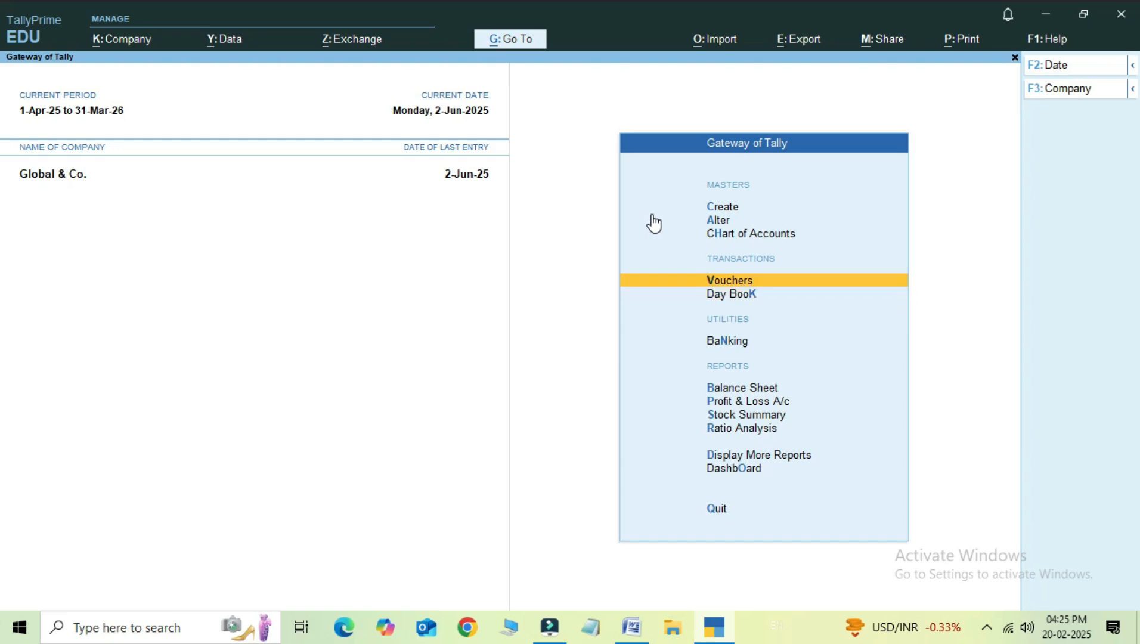
pyautogui.press('Return')
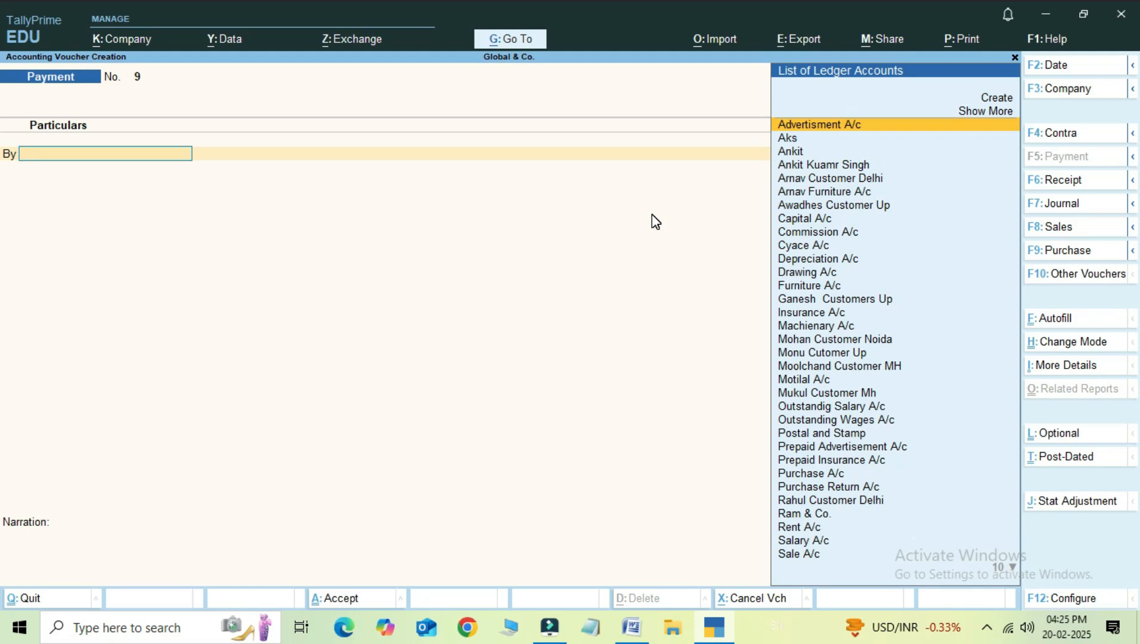
pyautogui.press('F8')
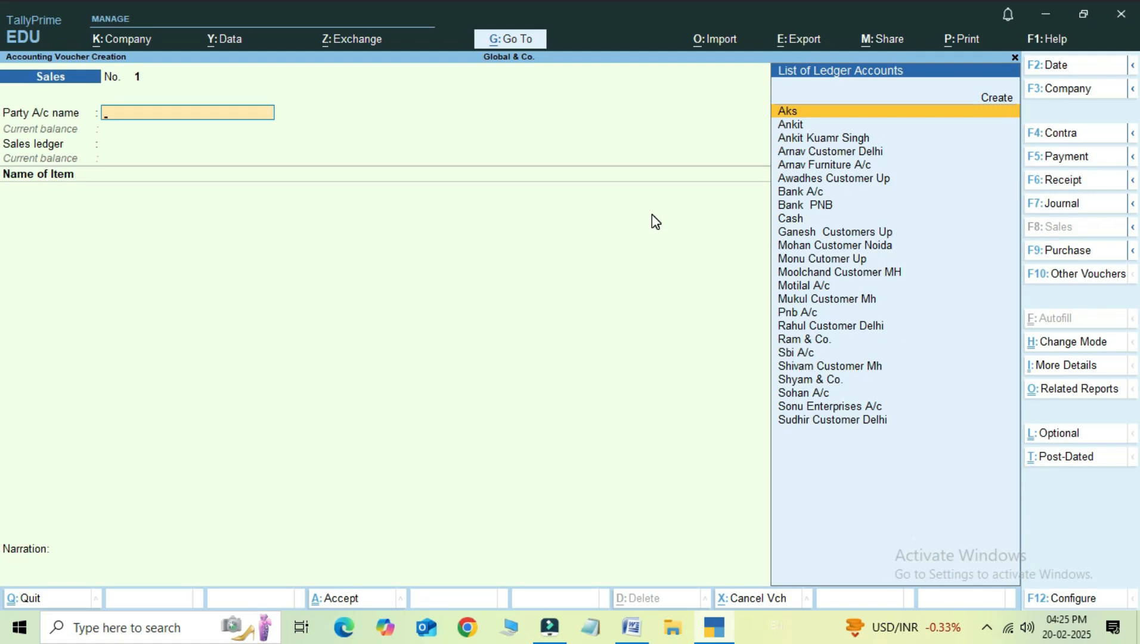
pyautogui.write('A')
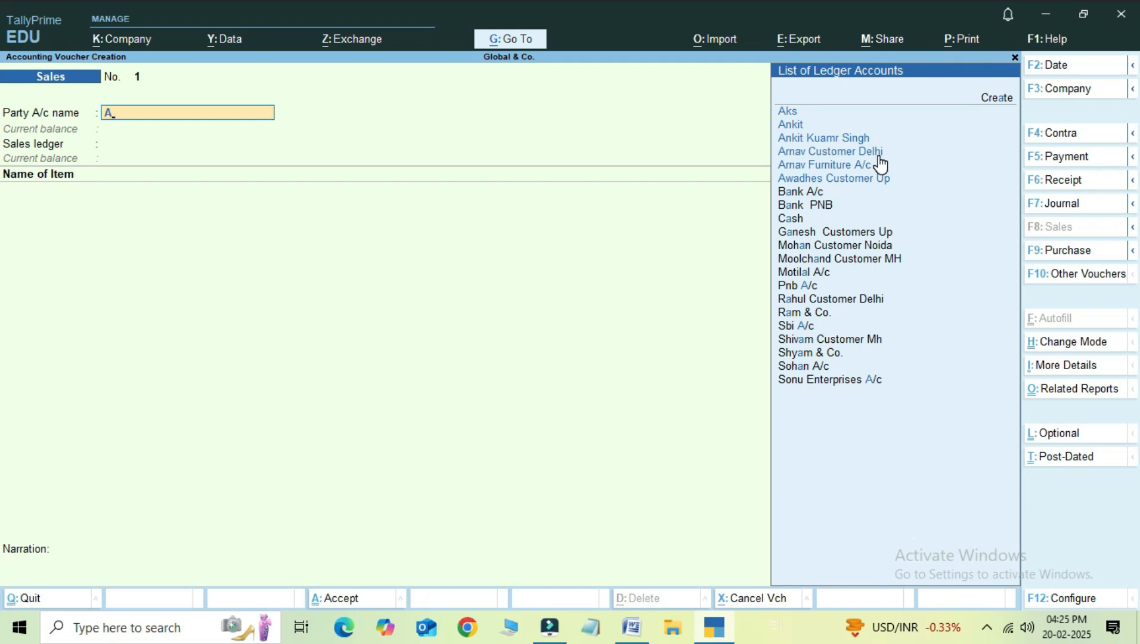
pyautogui.press('Down')
pyautogui.press('Down')
pyautogui.press('Down')
pyautogui.press('Down')
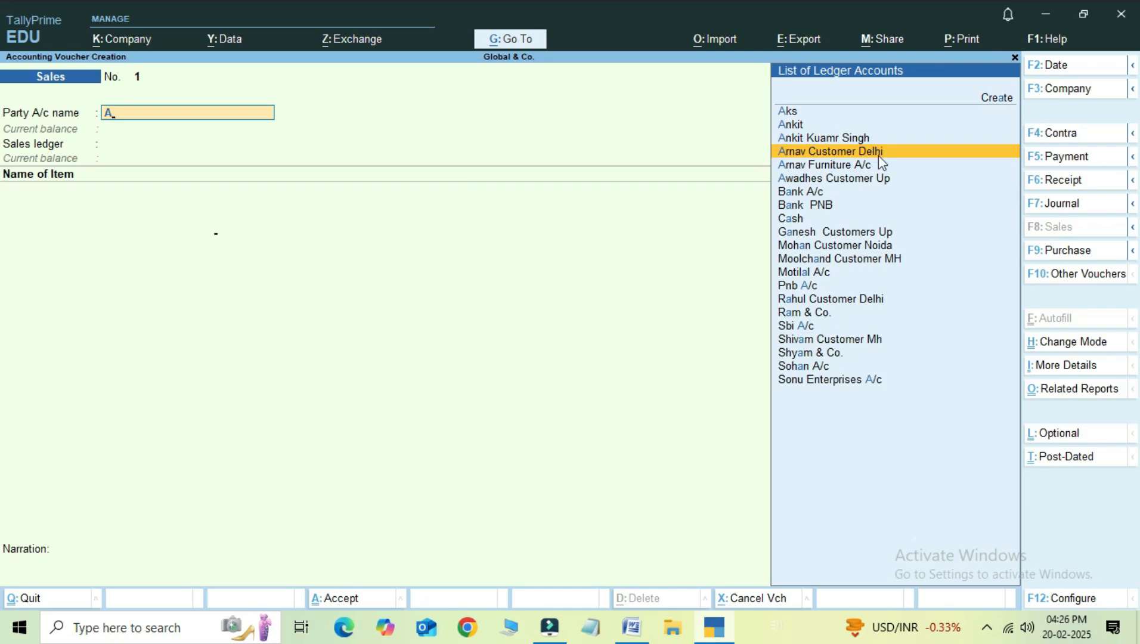
pyautogui.click(878, 154)
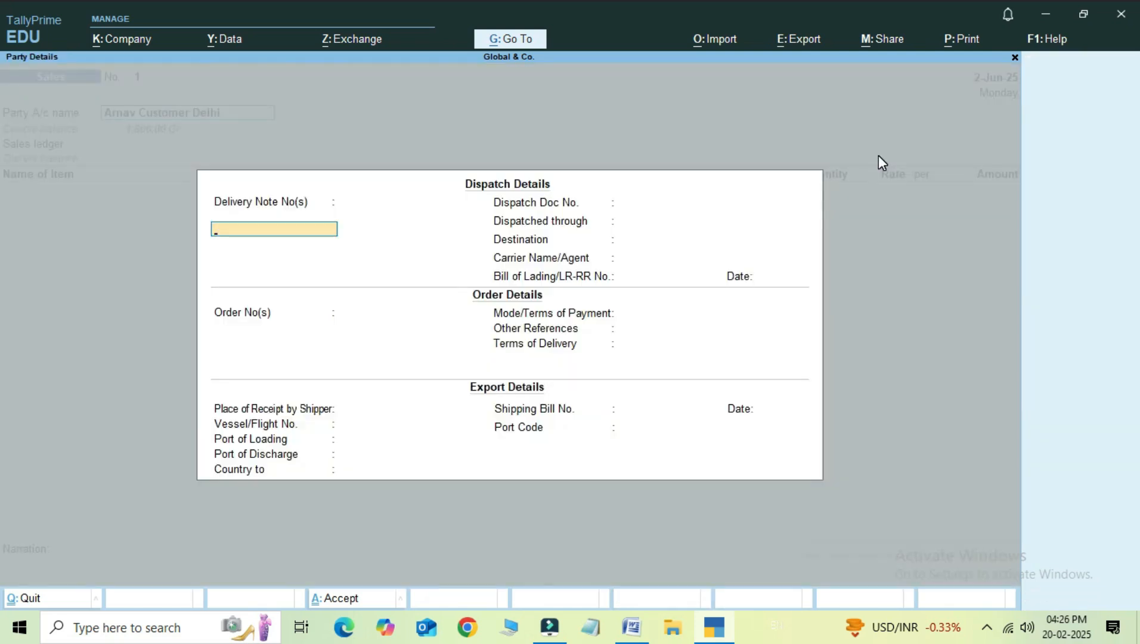
pyautogui.press('Escape')
pyautogui.press('y')
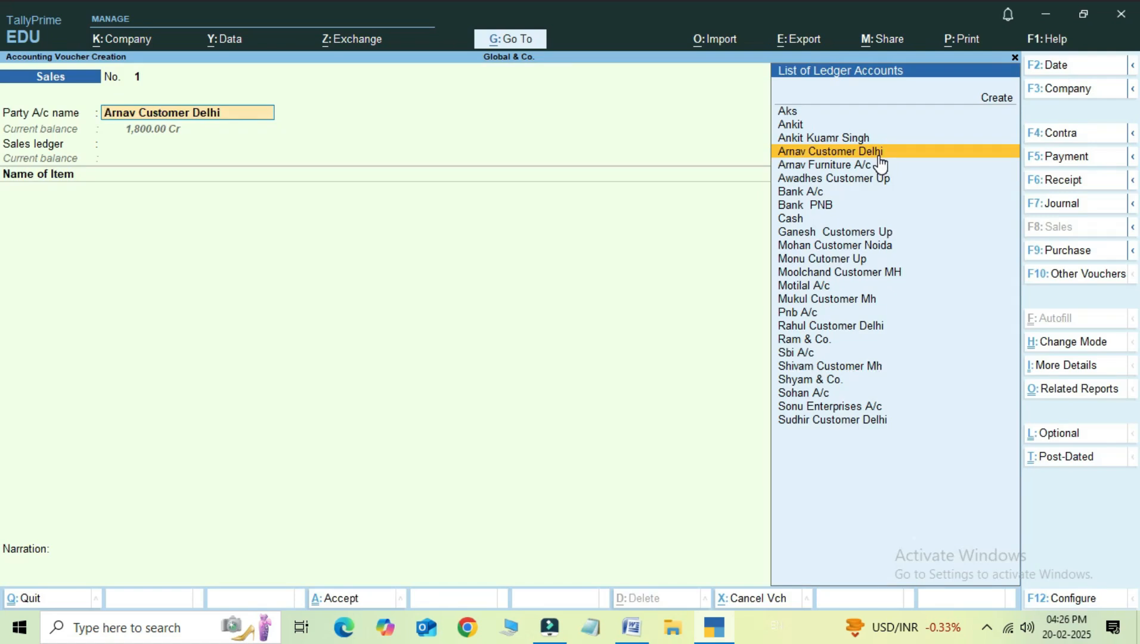
pyautogui.press('BackSpace')
pyautogui.press('Escape')
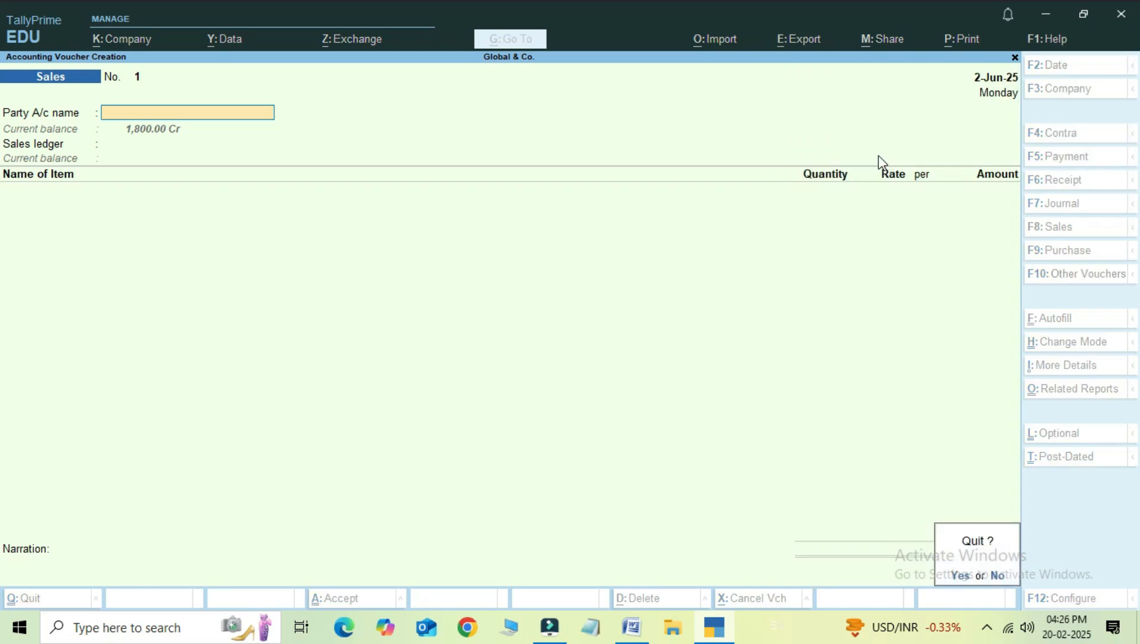
pyautogui.press('y')
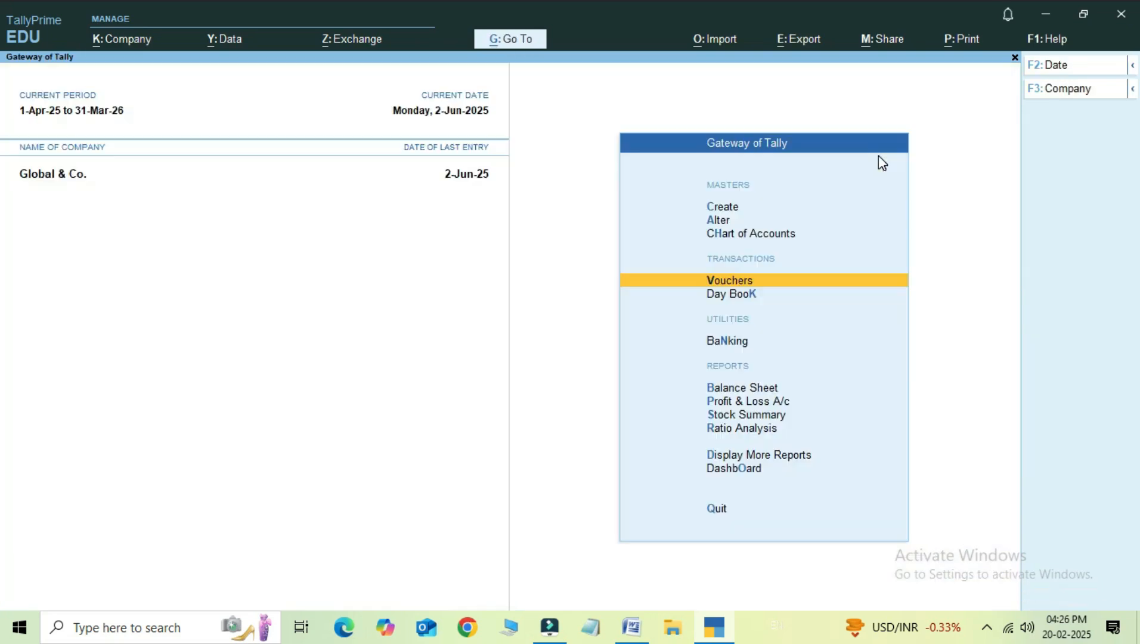
# Start a new sales voucher with the "Customer Delhi" ledger beginning with A as the party, accepting blank dispatch details and the default party details
pyautogui.press('Return')
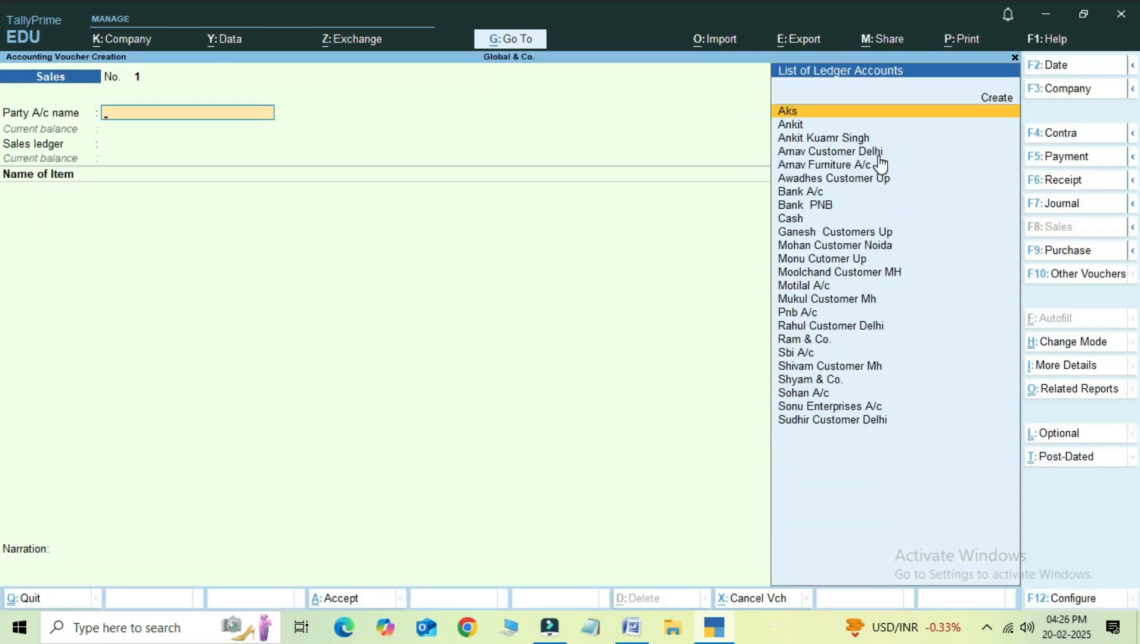
pyautogui.press('Down')
pyautogui.press('Down')
pyautogui.press('Down')
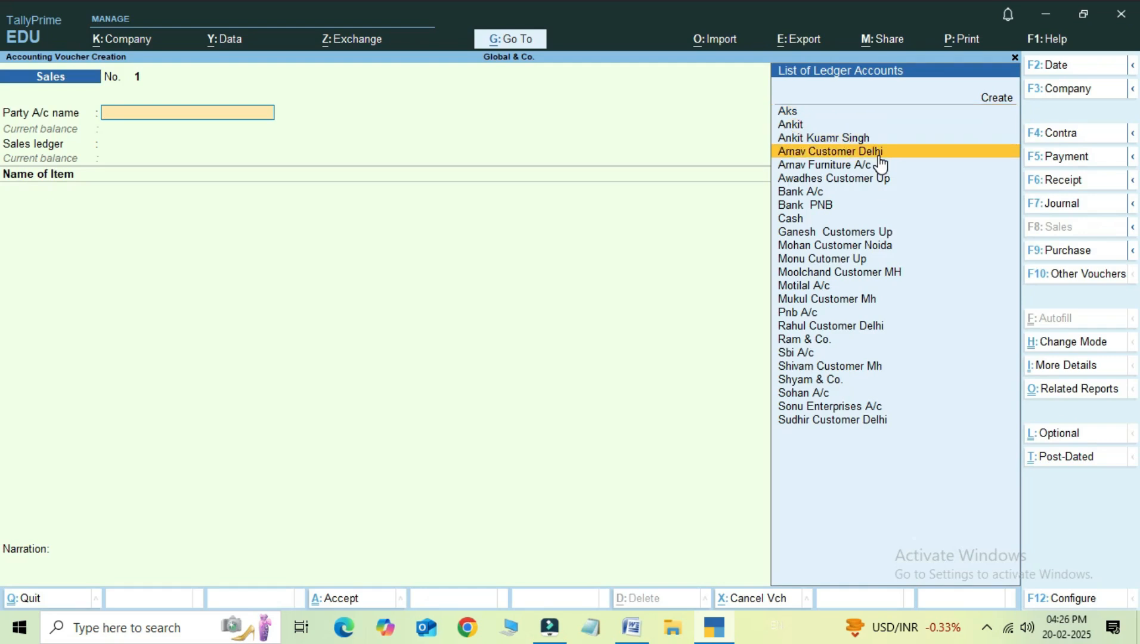
pyautogui.click(880, 156)
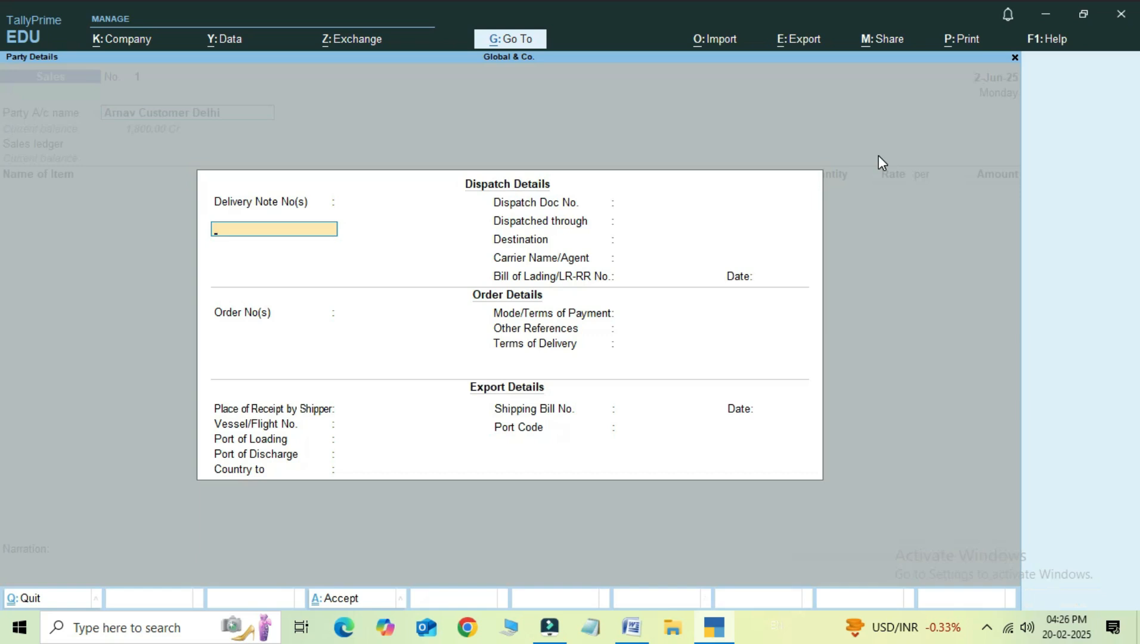
pyautogui.hotkey('ctrl', 'a')
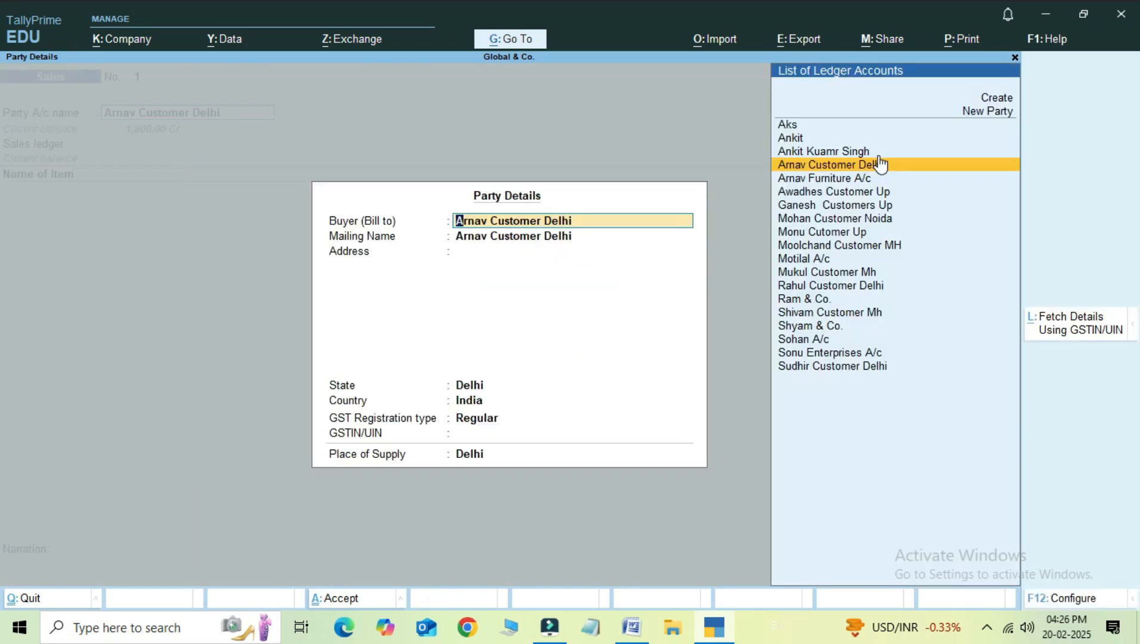
pyautogui.hotkey('ctrl', 'a')
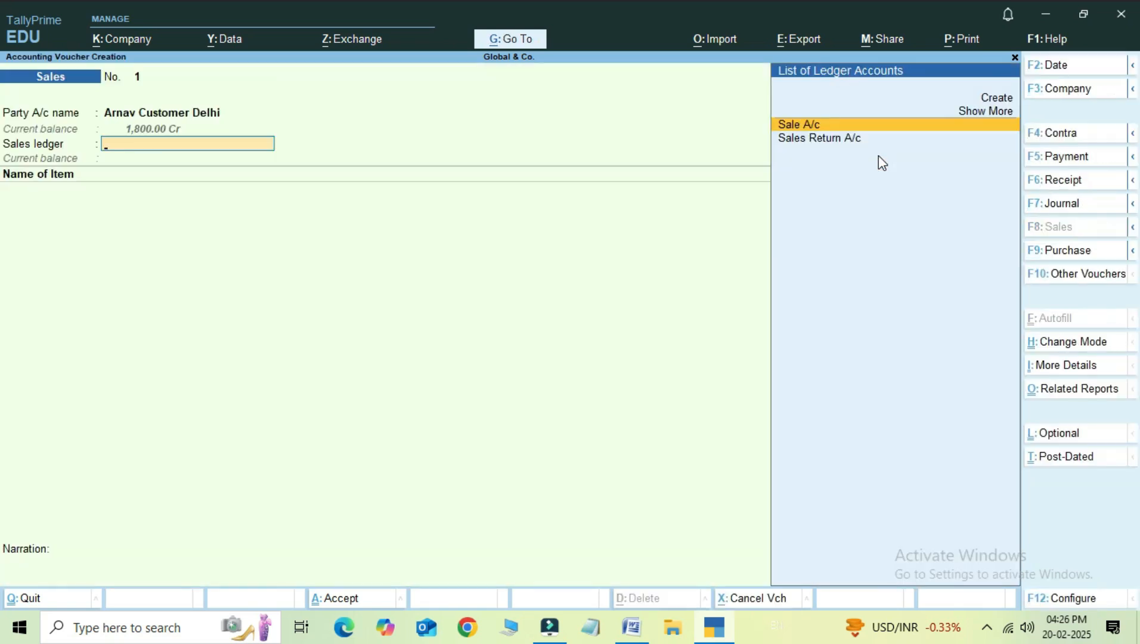
# Alter the voucher's party ledger from within the Party A/c name field, adding the aliases Acd and the customer's first name, and save it
pyautogui.press('BackSpace')
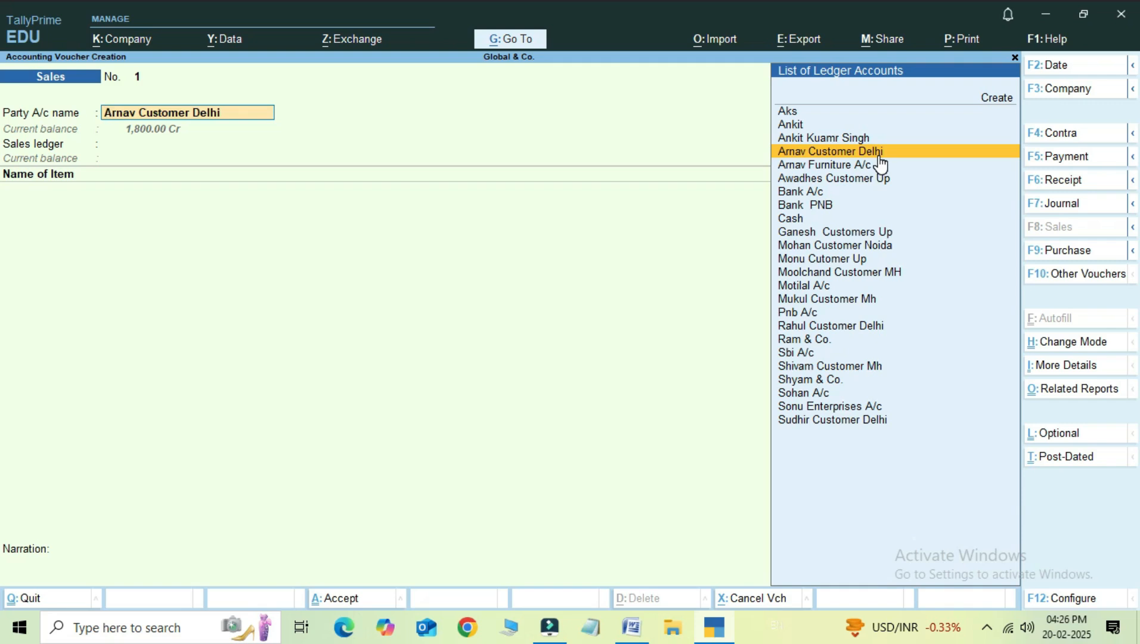
pyautogui.press('BackSpace')
pyautogui.press('ctrl')
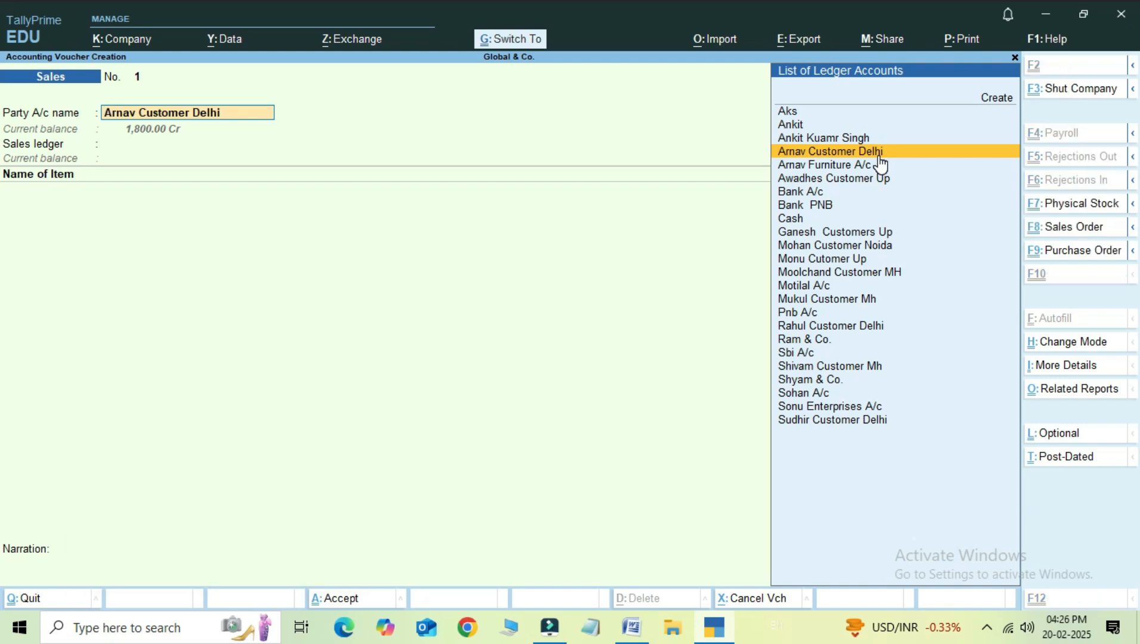
pyautogui.hotkey('ctrl', 'Return')
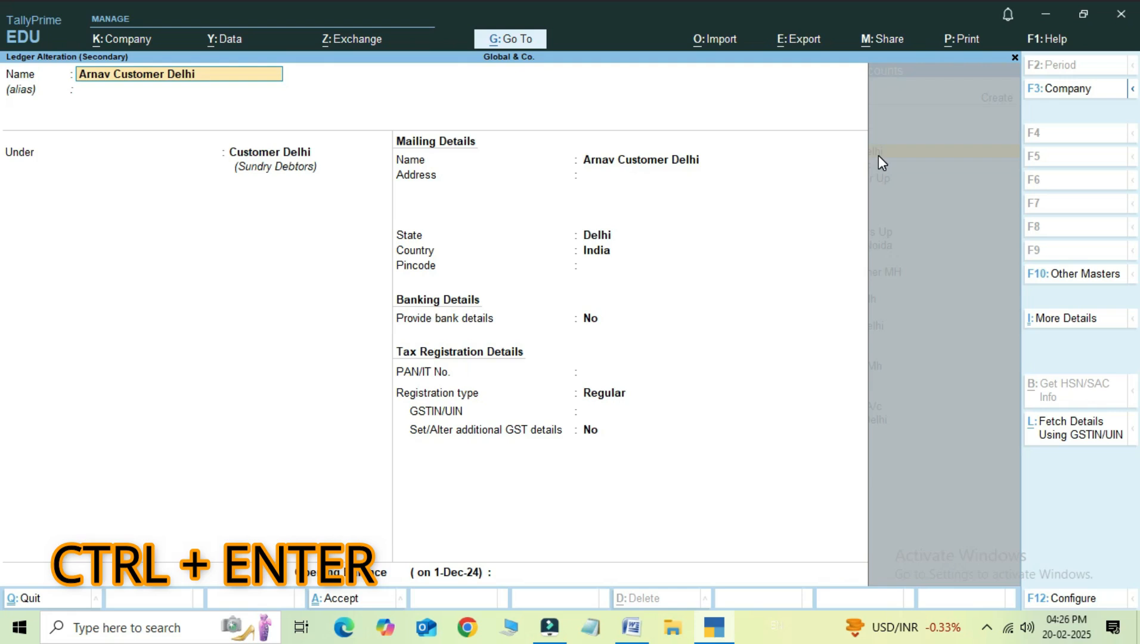
pyautogui.press('Return')
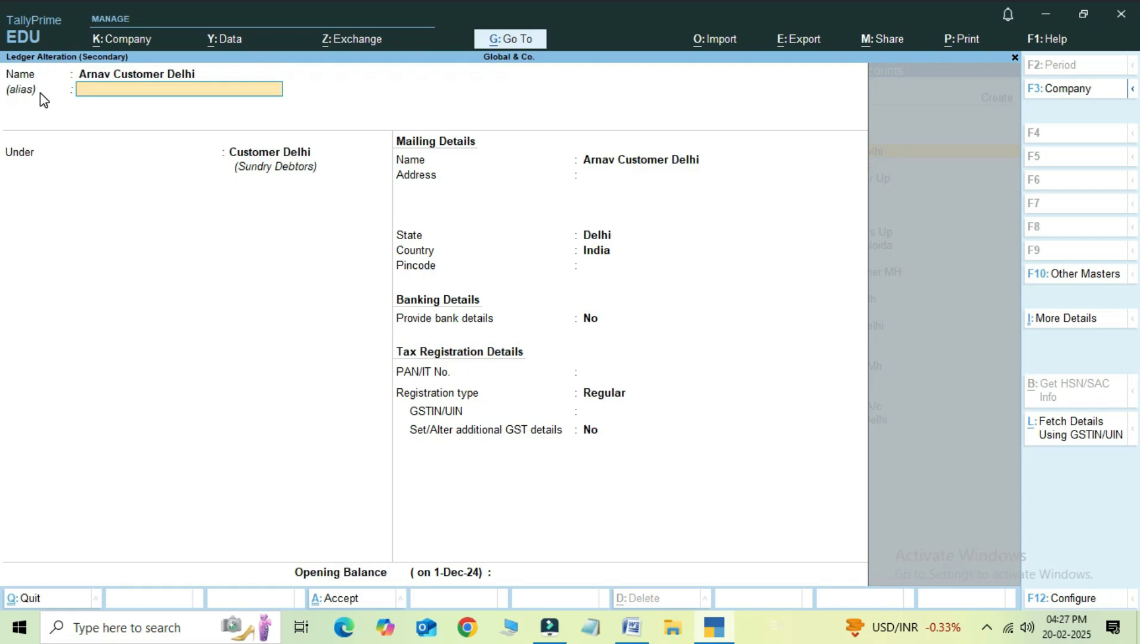
pyautogui.write('Acd')
pyautogui.press('Return')
pyautogui.write('Arna')
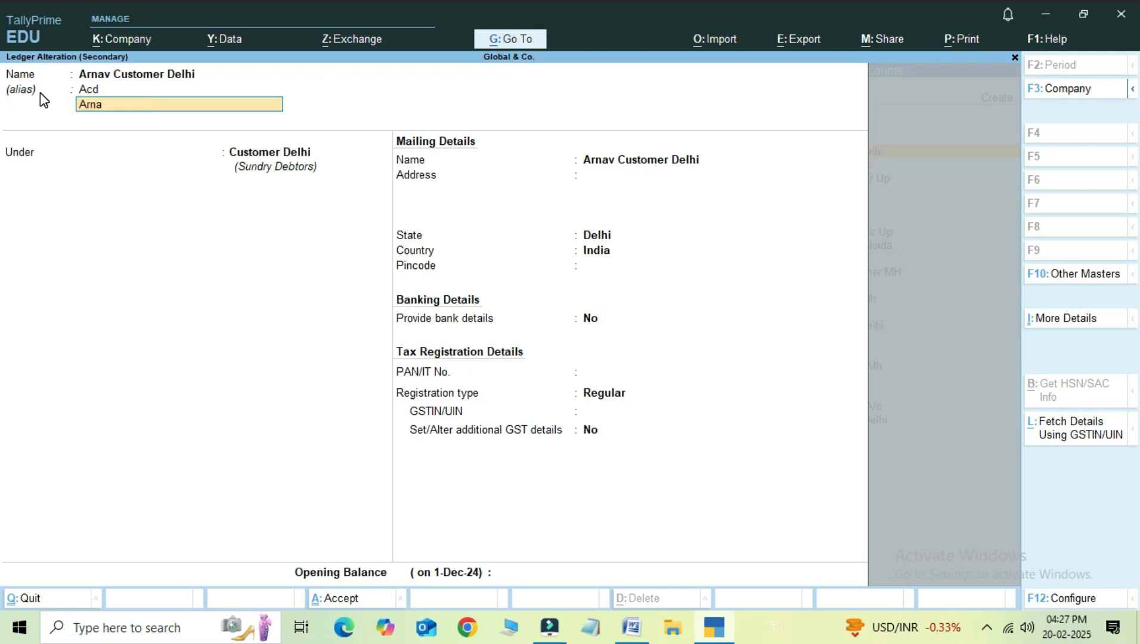
pyautogui.press('Return')
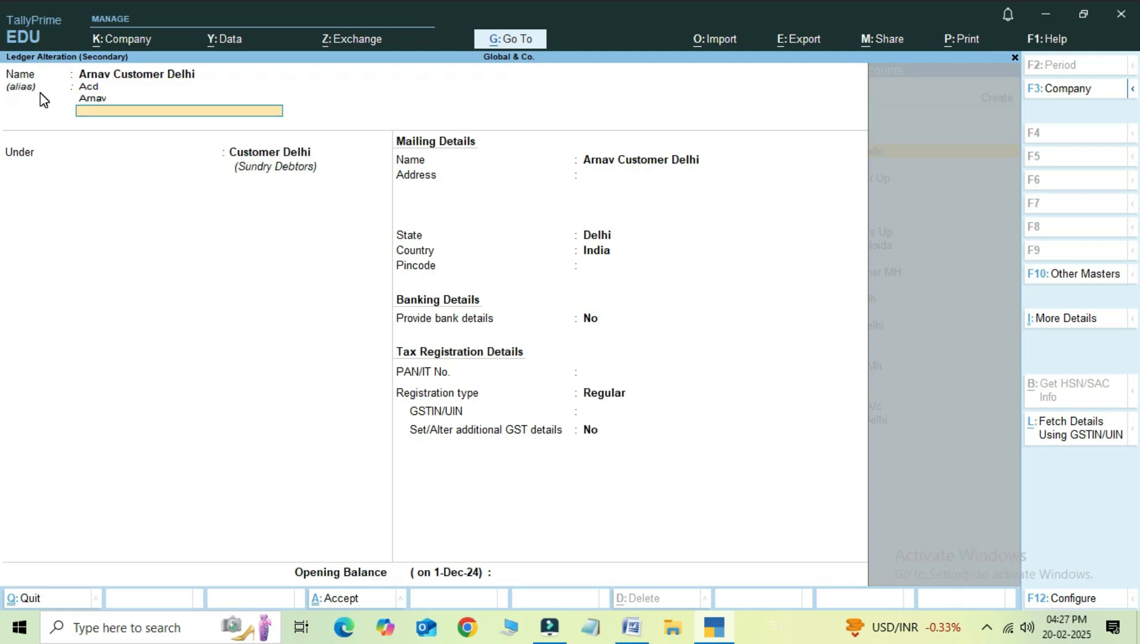
pyautogui.press('Return')
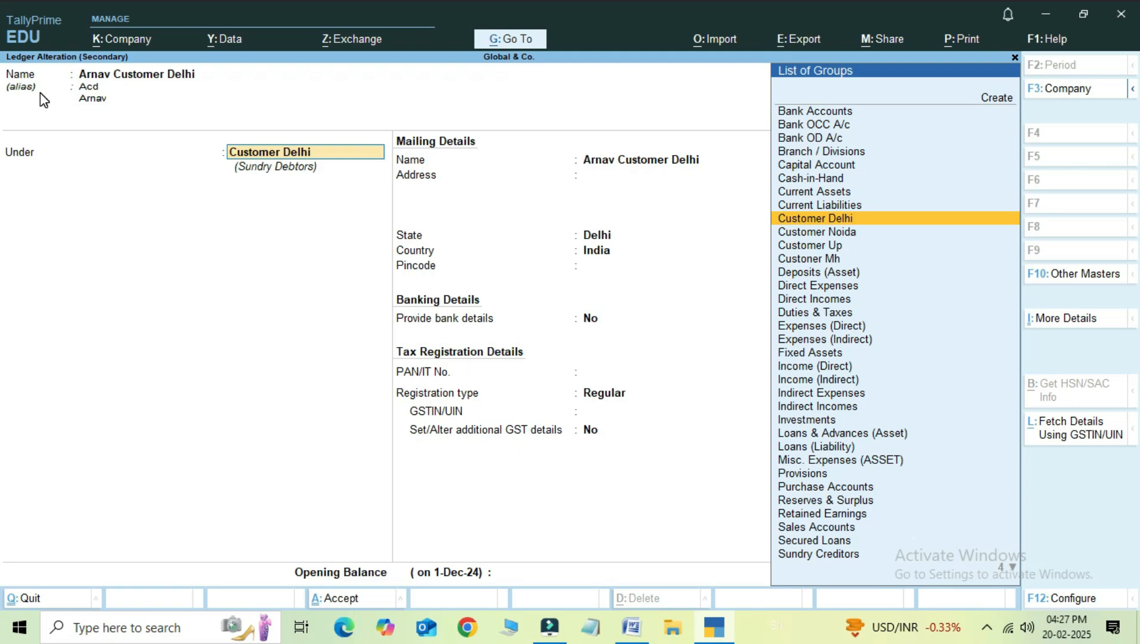
pyautogui.press('ctrl')
pyautogui.hotkey('ctrl', 'a')
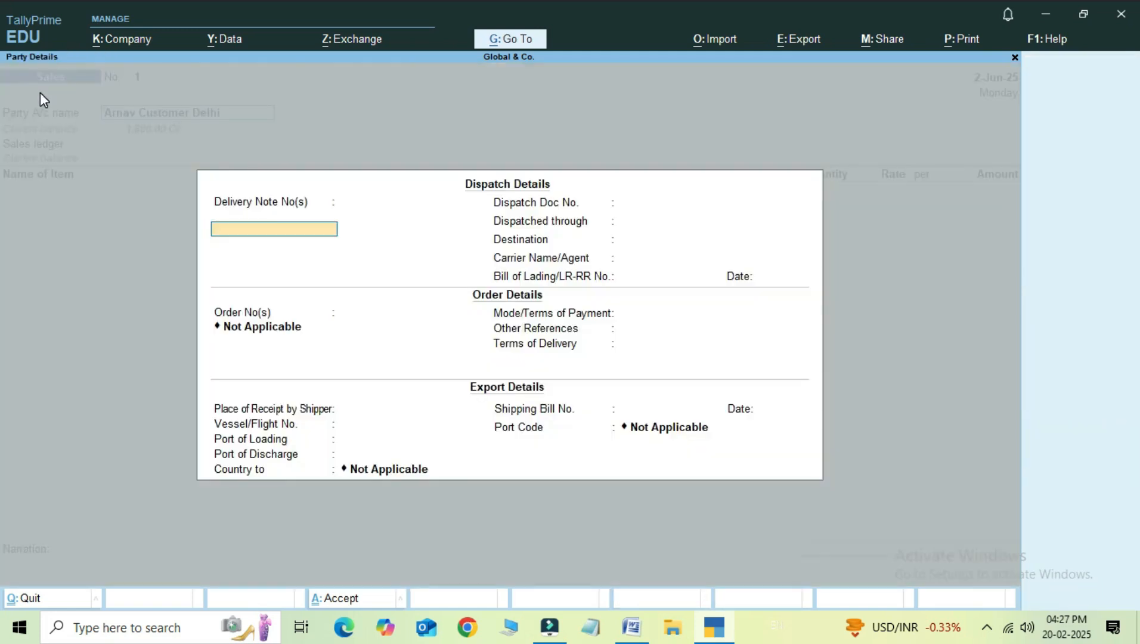
# Accept the dispatch and party details unchanged, and quit the sales voucher without saving it
pyautogui.hotkey('ctrl', 'a')
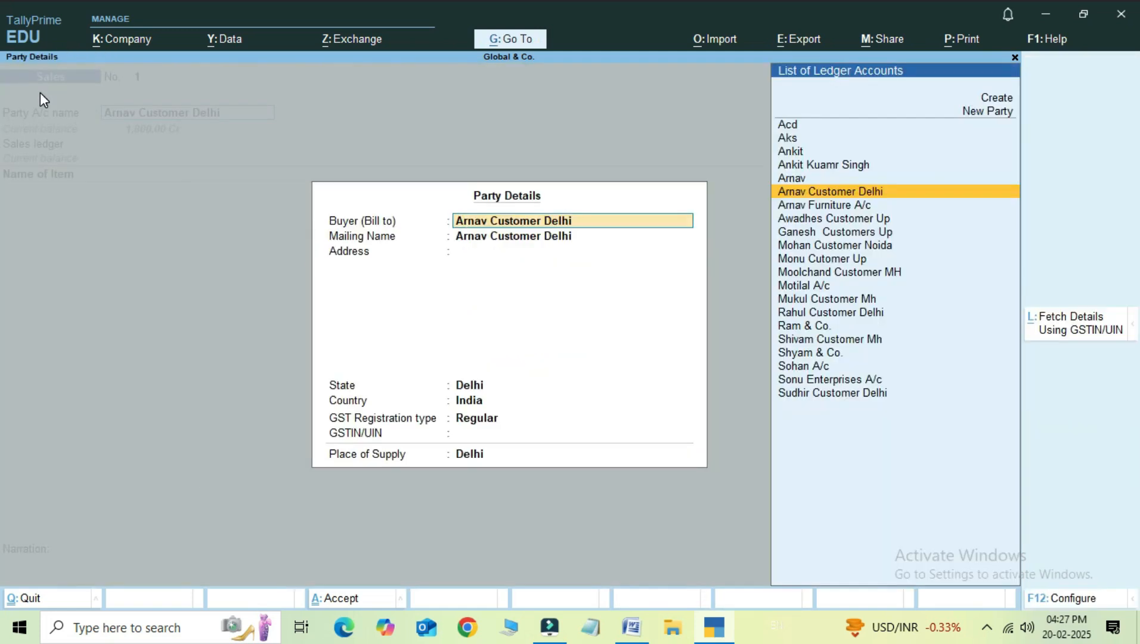
pyautogui.hotkey('ctrl', 'a')
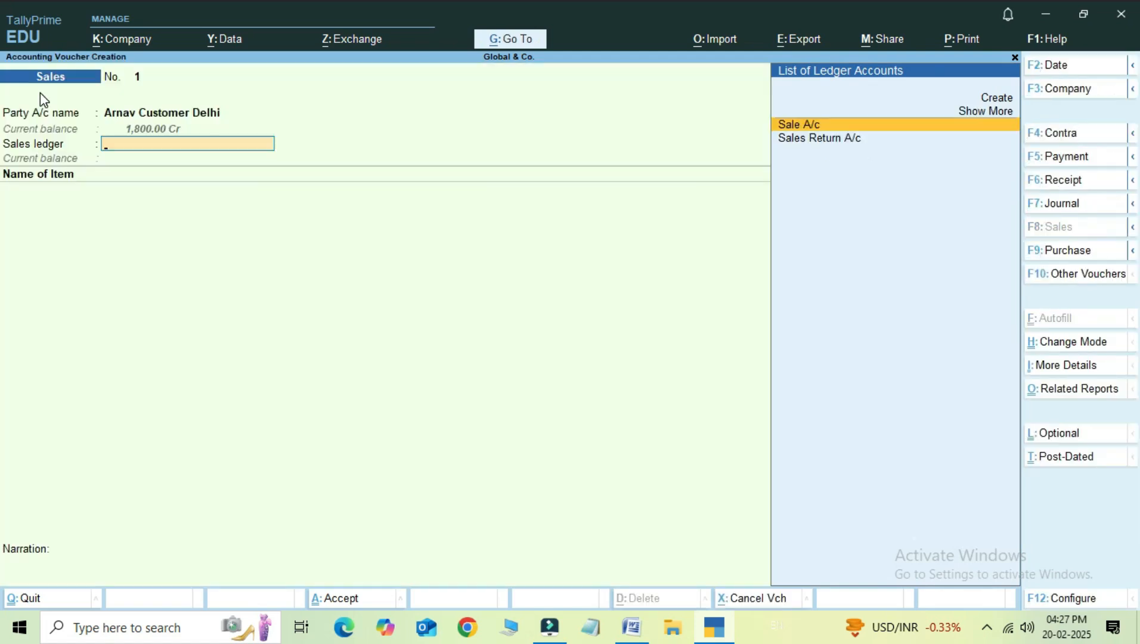
pyautogui.press('Escape')
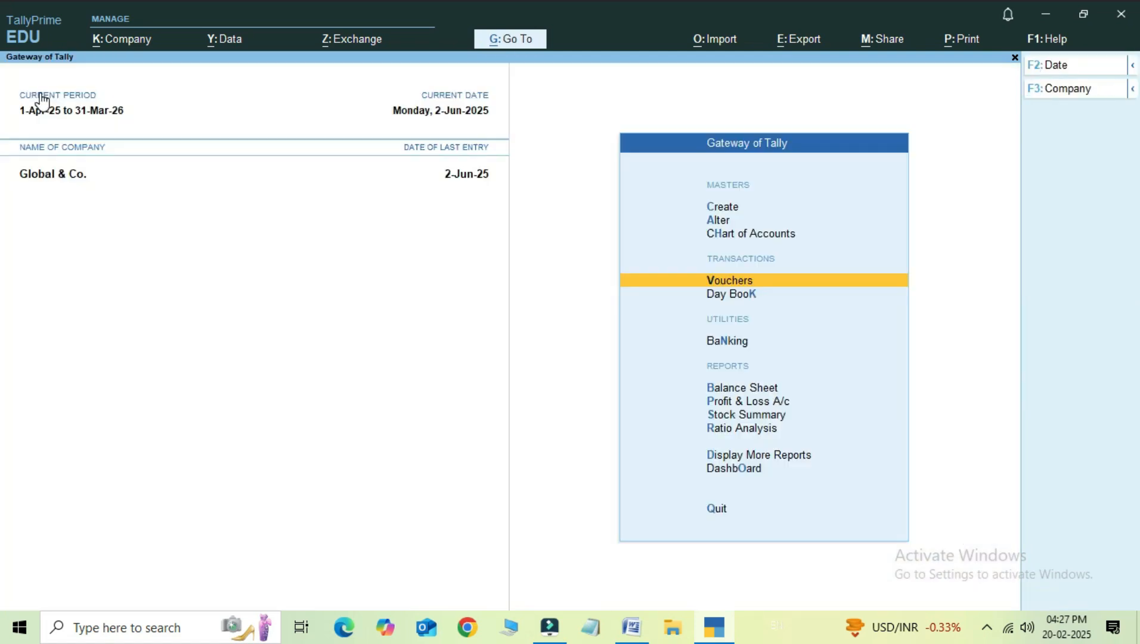
# Open a new sales voucher and search the party ledger list for Cd, clearing the search text again
pyautogui.press('Return')
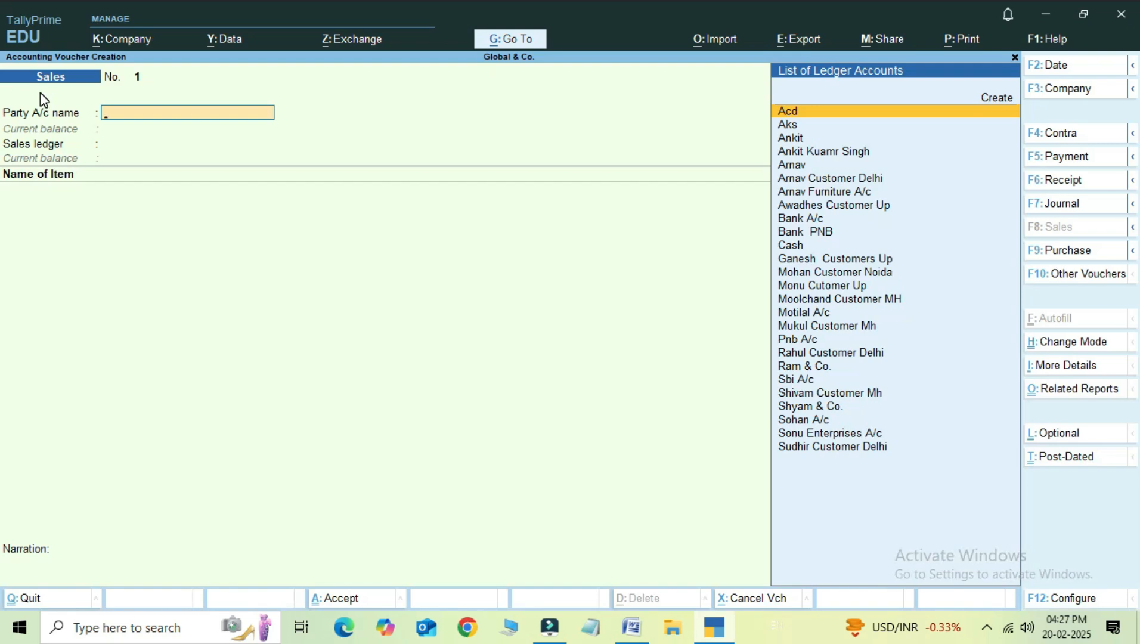
pyautogui.write('Cd')
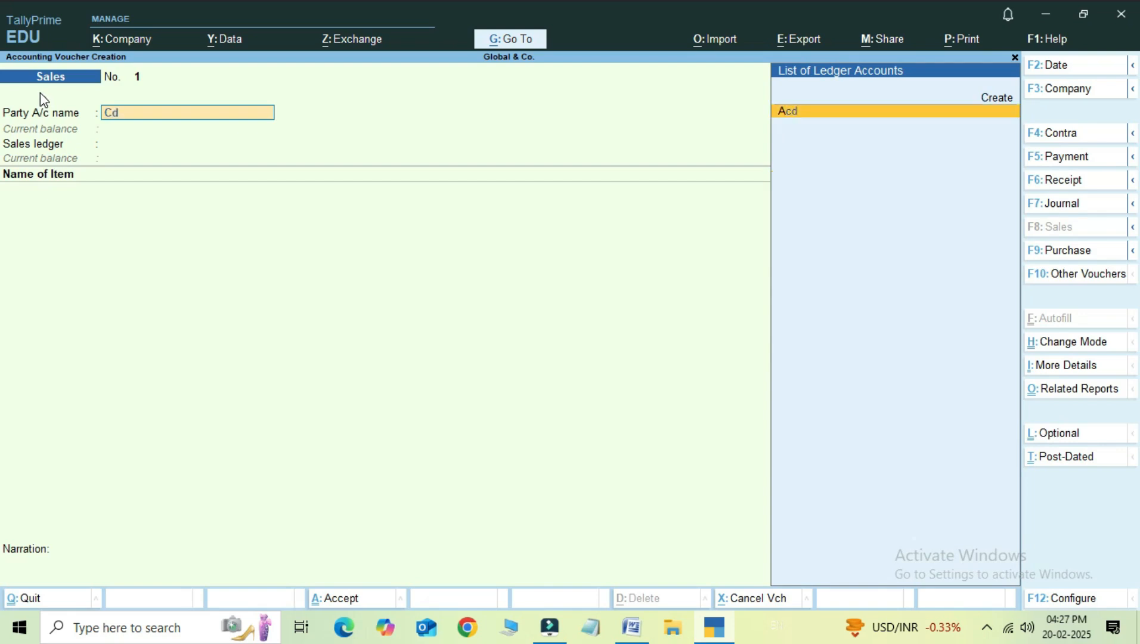
pyautogui.press('BackSpace')
pyautogui.press('BackSpace')
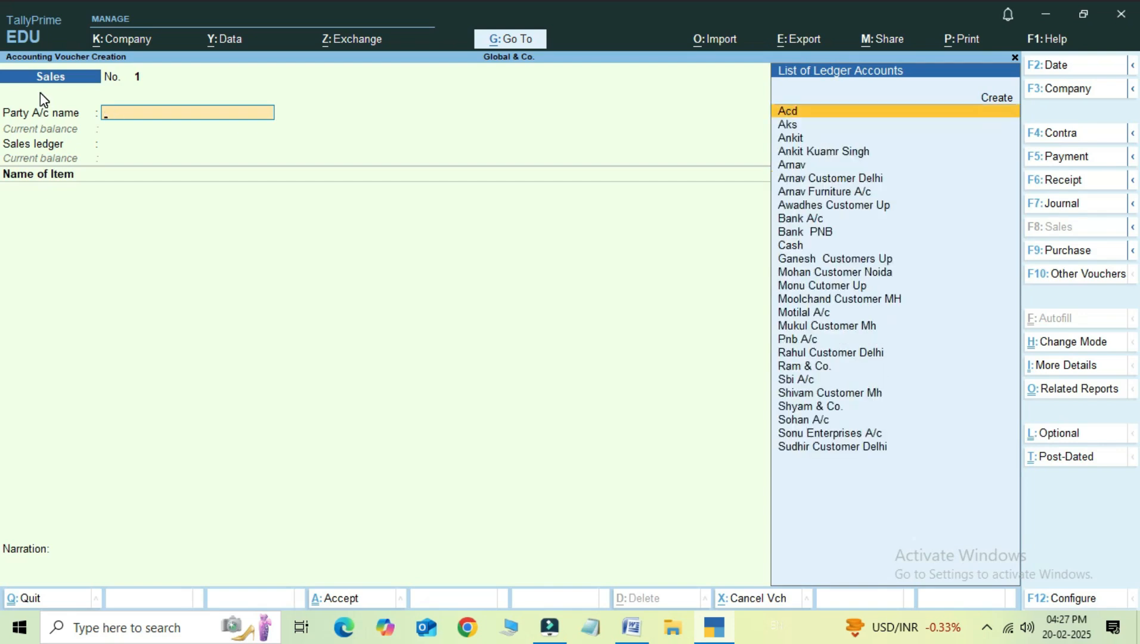
# Search for the party by the customer's first name, pick the Delhi customer, and accept the dispatch and party details
pyautogui.write('Arnav')
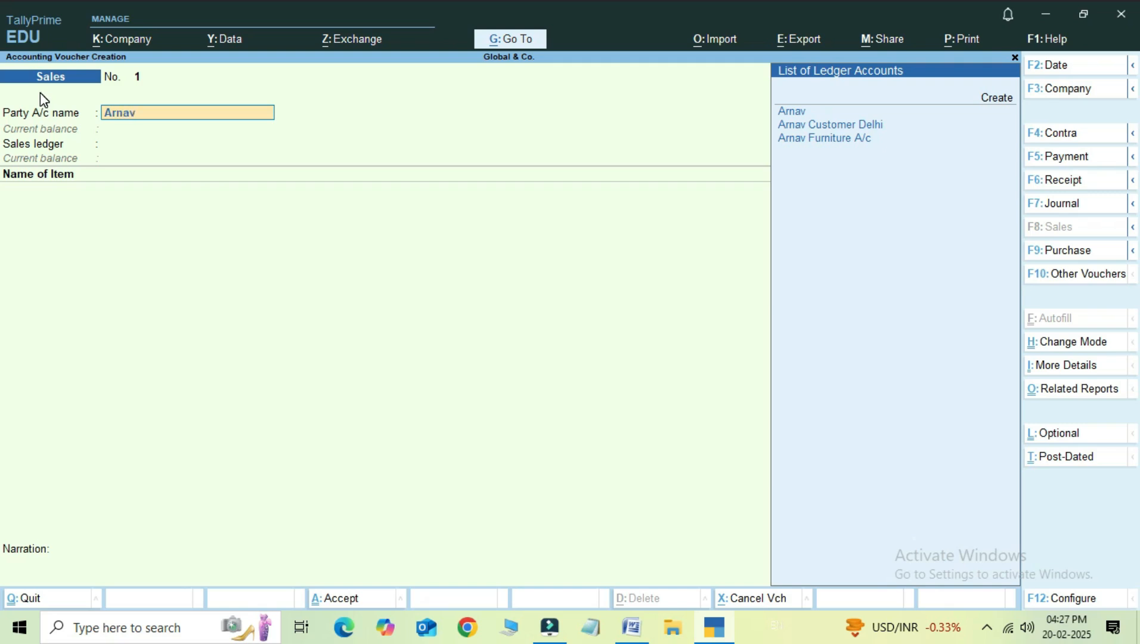
pyautogui.press('BackSpace')
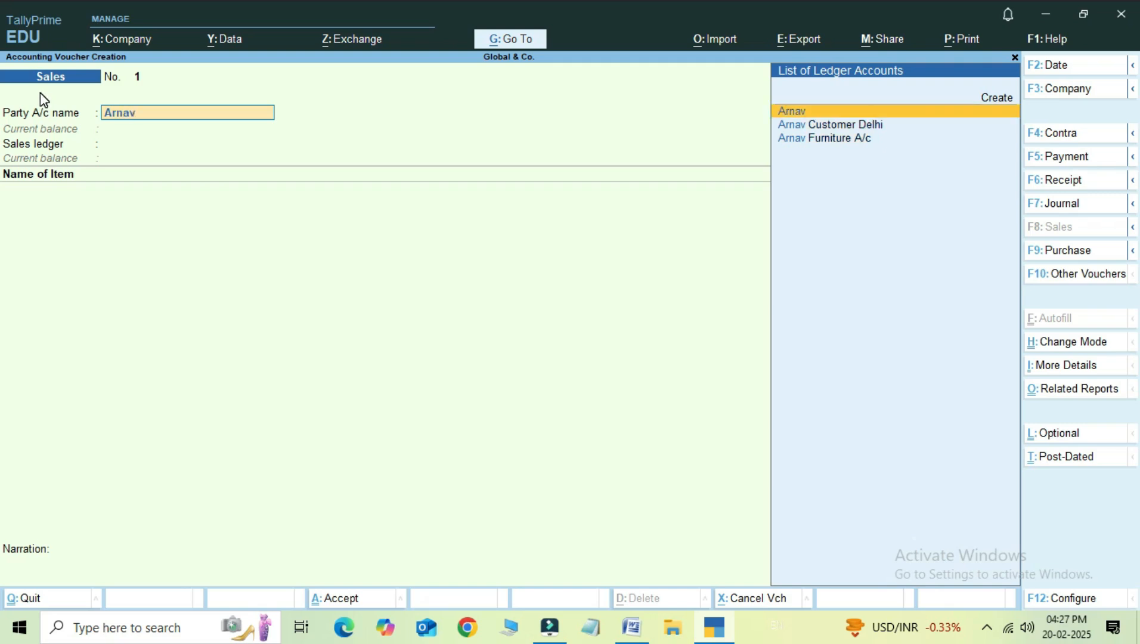
pyautogui.press('Down')
pyautogui.press('Return')
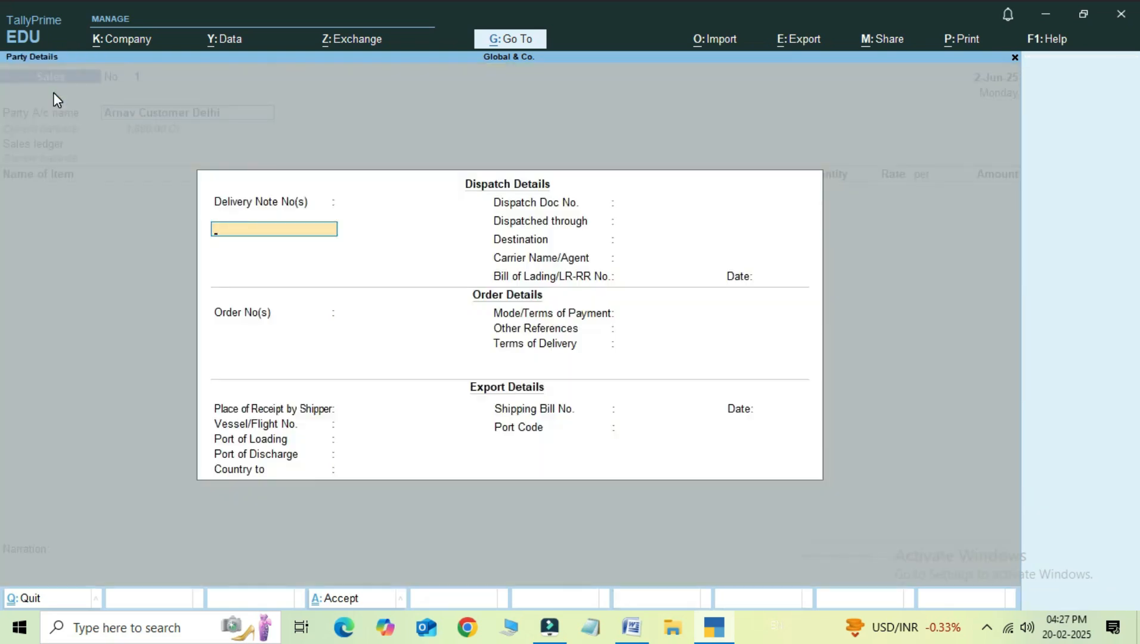
pyautogui.hotkey('ctrl', 'a')
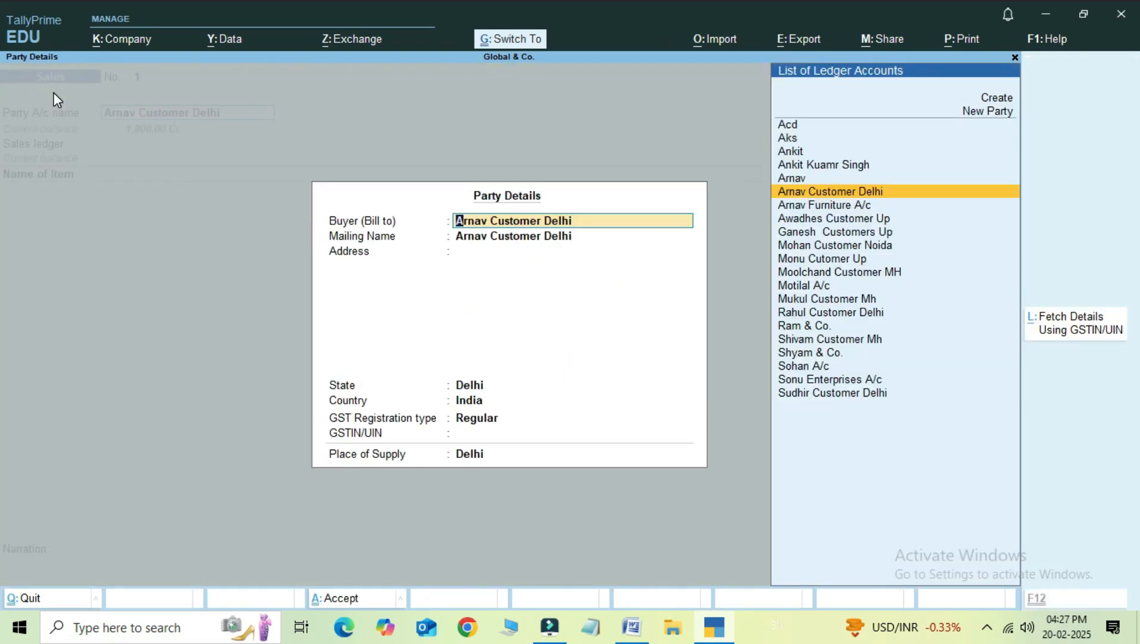
pyautogui.hotkey('ctrl', 'a')
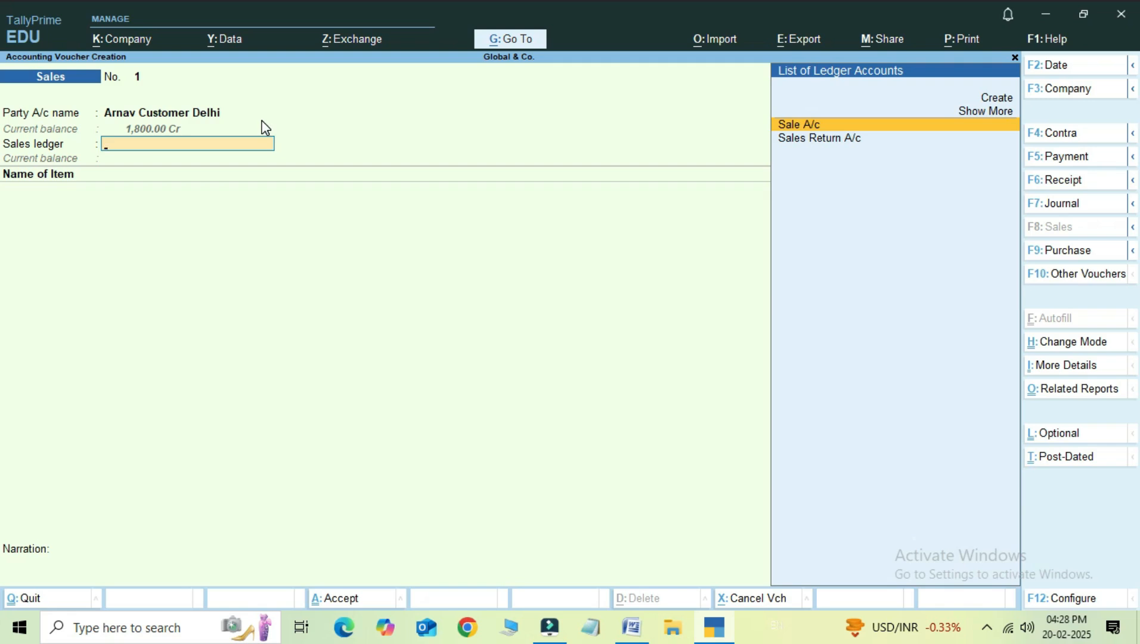
# Quit the sales voucher without saving and highlight Create in the Gateway of Tally
pyautogui.press('Escape')
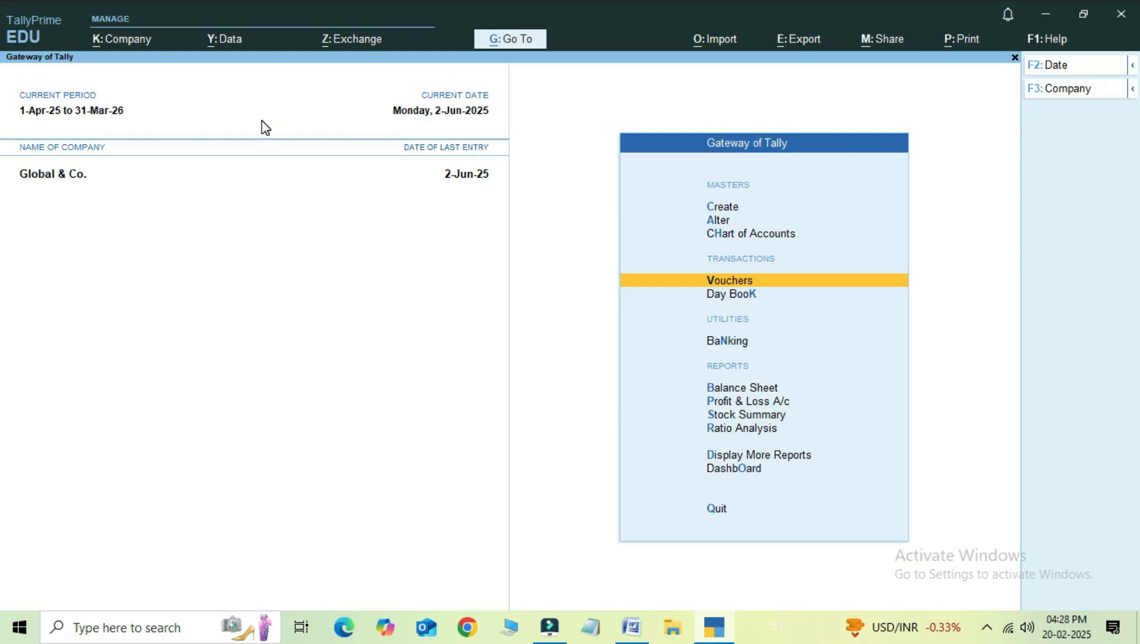
pyautogui.press('Up')
pyautogui.press('Up')
pyautogui.press('Up')
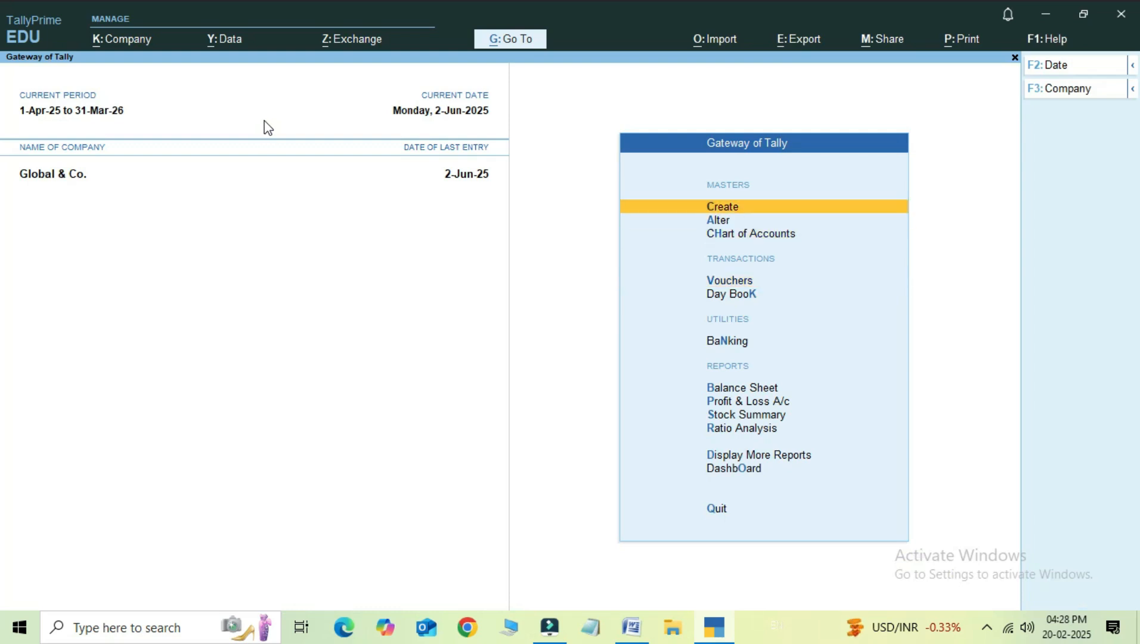
# Start creating a new accounting ledger and enter the customer's account name, ending in A/c, as its name
pyautogui.press('Return')
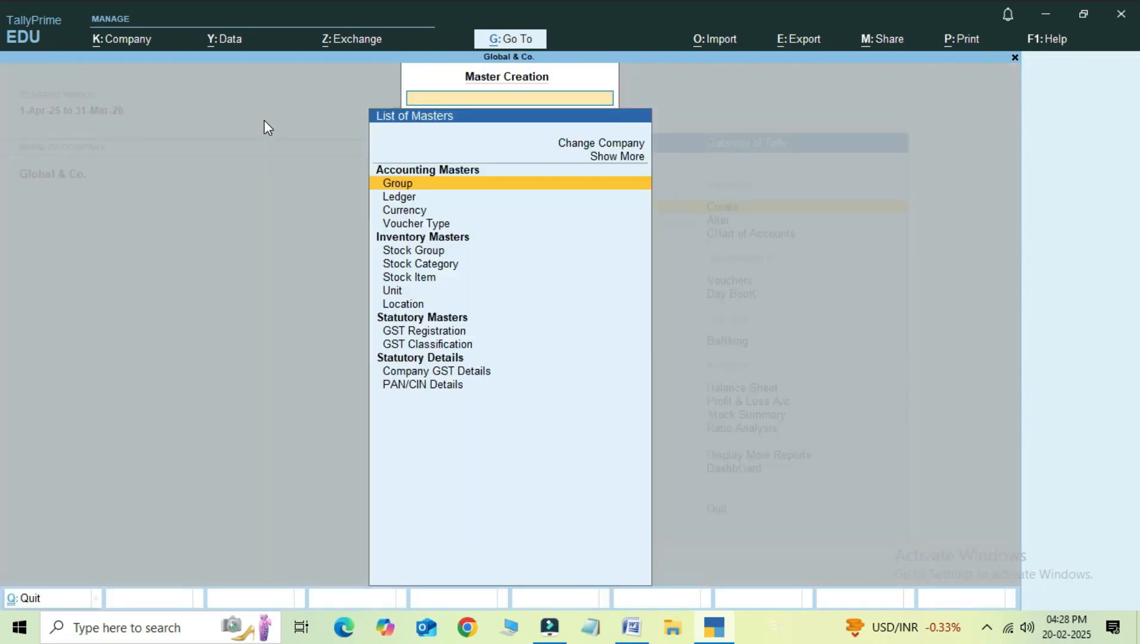
pyautogui.press('Down')
pyautogui.press('Down')
pyautogui.press('Down')
pyautogui.press('Down')
pyautogui.press('Down')
pyautogui.press('Up')
pyautogui.press('Up')
pyautogui.press('Up')
pyautogui.press('Up')
pyautogui.press('Return')
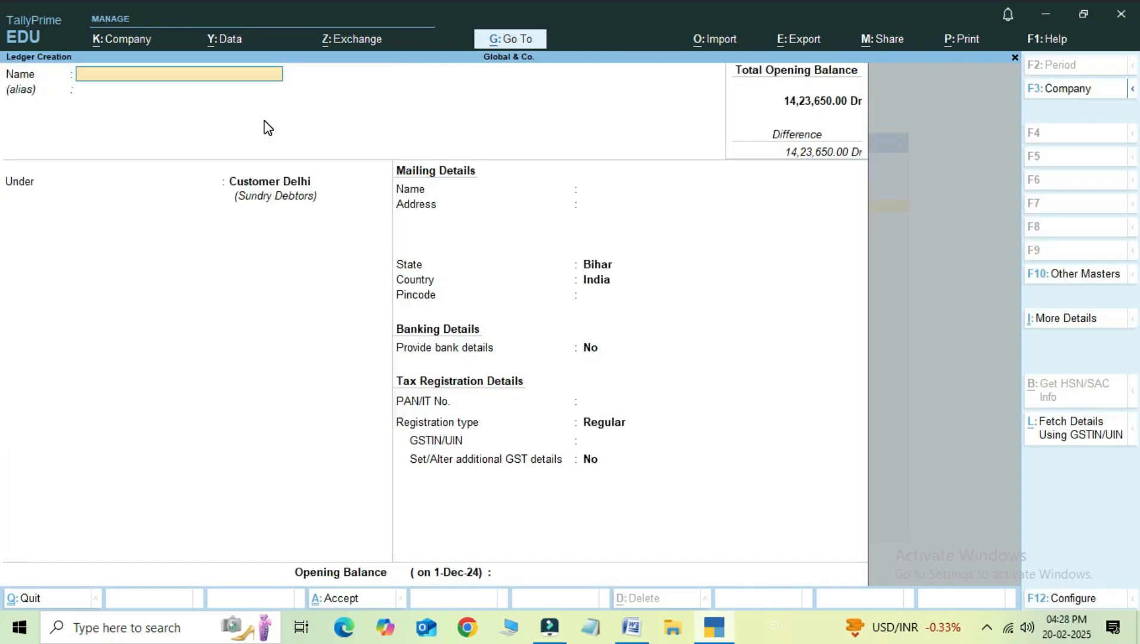
pyautogui.write('Sonuy A')
pyautogui.press('BackSpace')
pyautogui.press('BackSpace')
pyautogui.write('A/c')
pyautogui.press('Return')
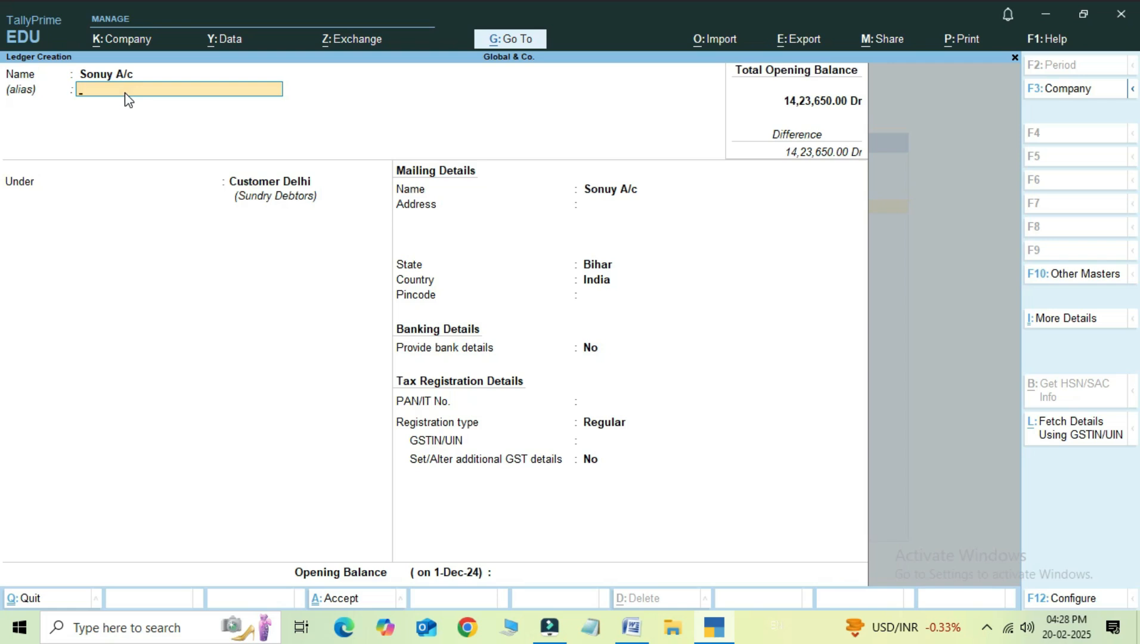
# Set Provide aliases for Name to No in the ledger creation configuration and accept it
pyautogui.press('F12')
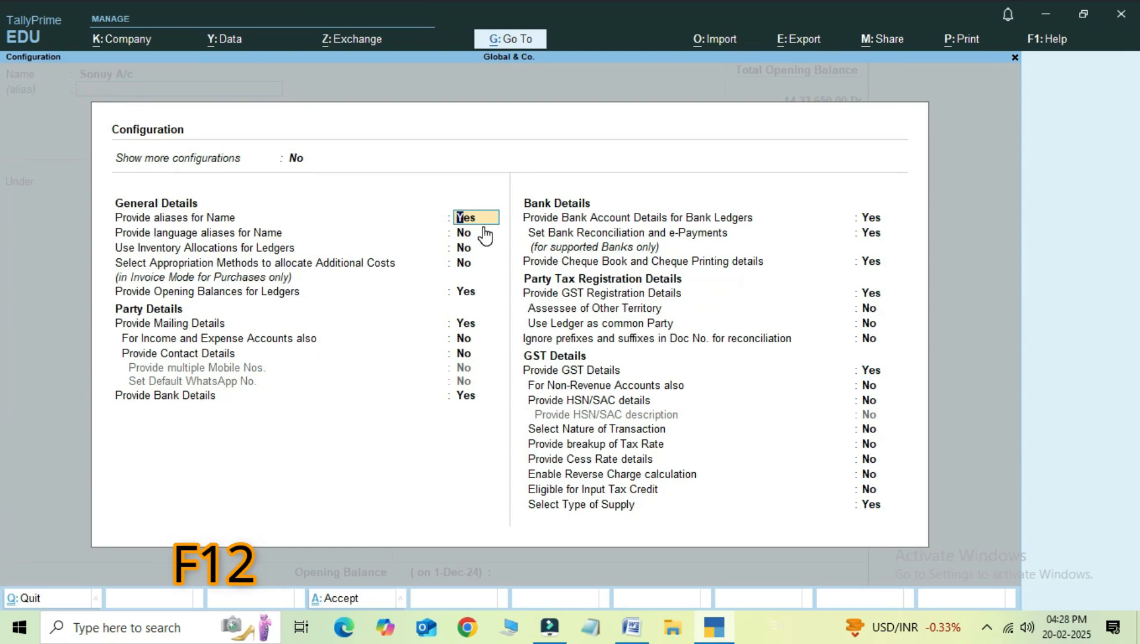
pyautogui.write('n')
pyautogui.press('Return')
pyautogui.hotkey('ctrl', 'a')
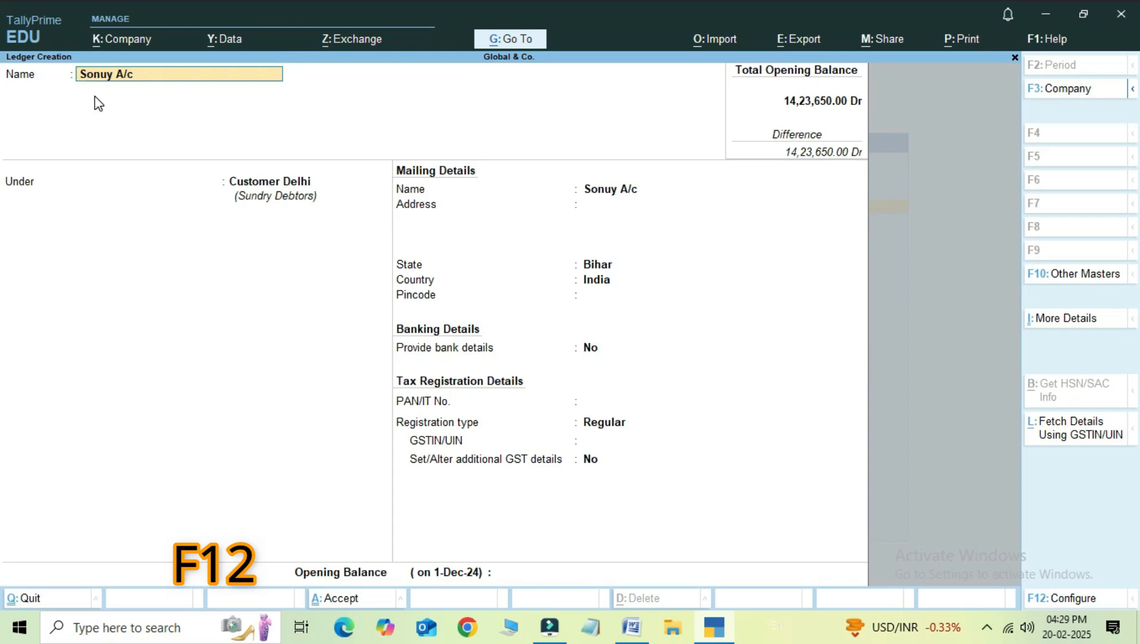
# Set Provide aliases for Name back to Yes in the ledger creation configuration and accept it
pyautogui.press('F12')
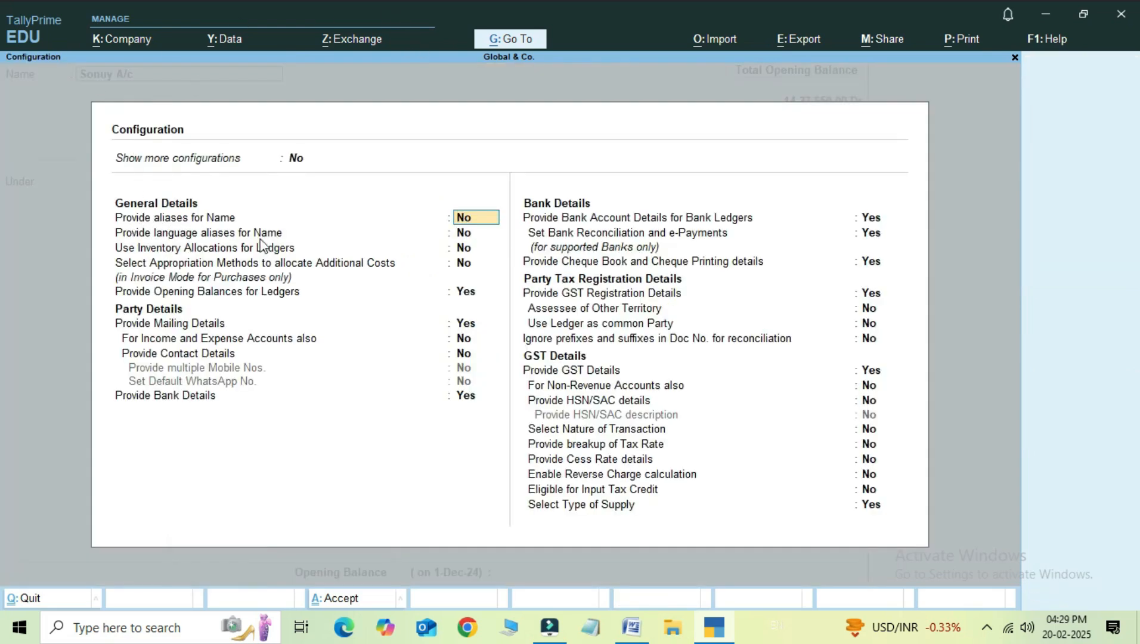
pyautogui.write('y')
pyautogui.press('Return')
pyautogui.hotkey('ctrl', 'a')
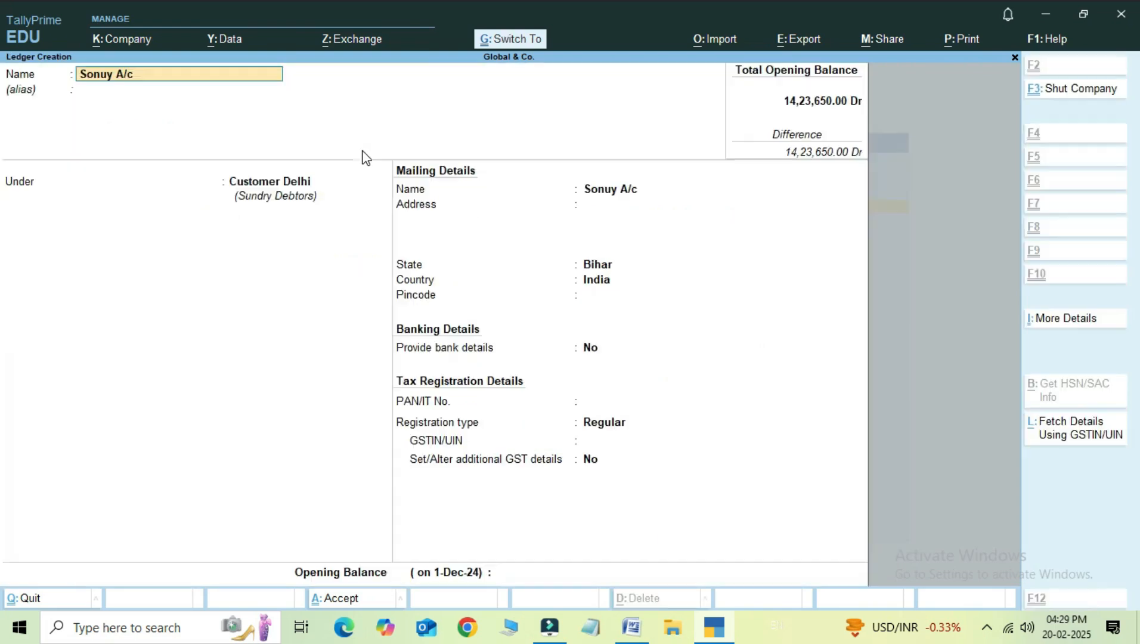
# Enter So as the alias of the new ledger and continue to its parent group
pyautogui.press('Return')
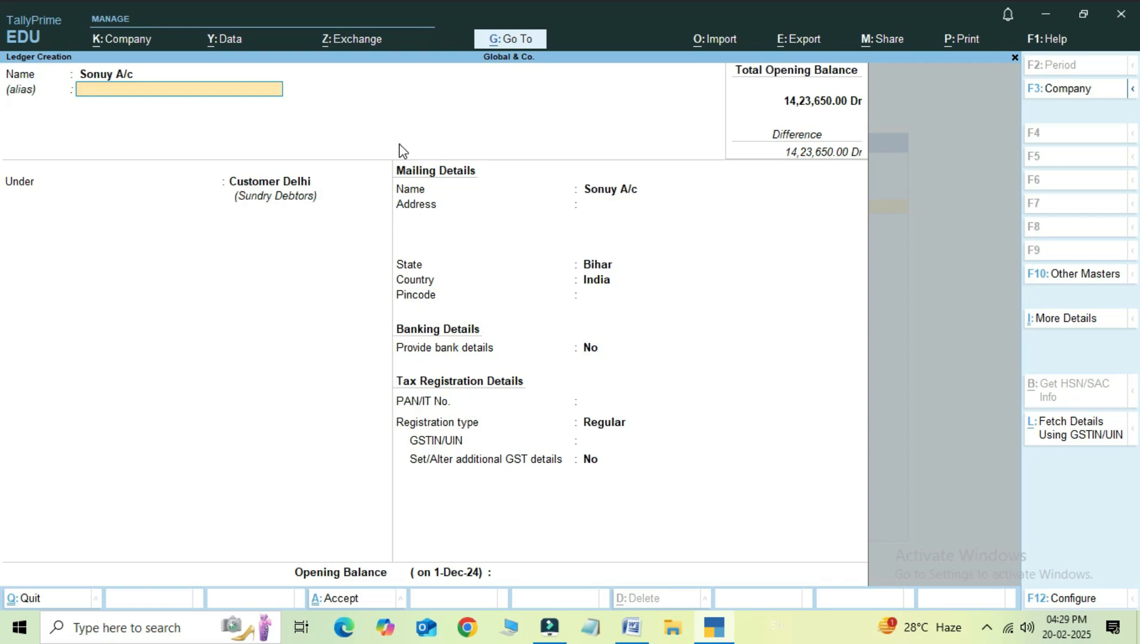
pyautogui.write('So')
pyautogui.press('Return')
pyautogui.press('Return')
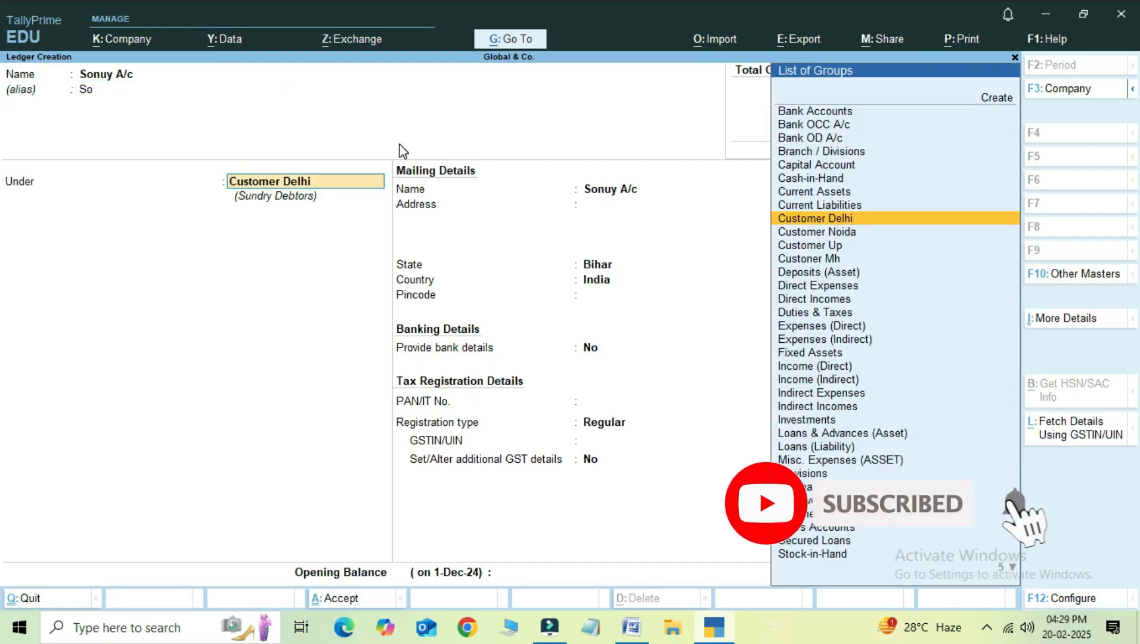
# Place the new ledger under the Sundry Debtors group, save it and return to the Gateway of Tally
pyautogui.press('Down')
pyautogui.press('Down')
pyautogui.press('Down')
pyautogui.press('Down')
pyautogui.press('Down')
pyautogui.press('Down')
pyautogui.press('Down')
pyautogui.press('Down')
pyautogui.press('Down')
pyautogui.press('Down')
pyautogui.press('Down')
pyautogui.press('Down')
pyautogui.press('Down')
pyautogui.press('Down')
pyautogui.press('Down')
pyautogui.press('Down')
pyautogui.press('Down')
pyautogui.press('Down')
pyautogui.press('Down')
pyautogui.press('Down')
pyautogui.press('Down')
pyautogui.press('Down')
pyautogui.press('Down')
pyautogui.press('Down')
pyautogui.press('Down')
pyautogui.press('Down')
pyautogui.press('Down')
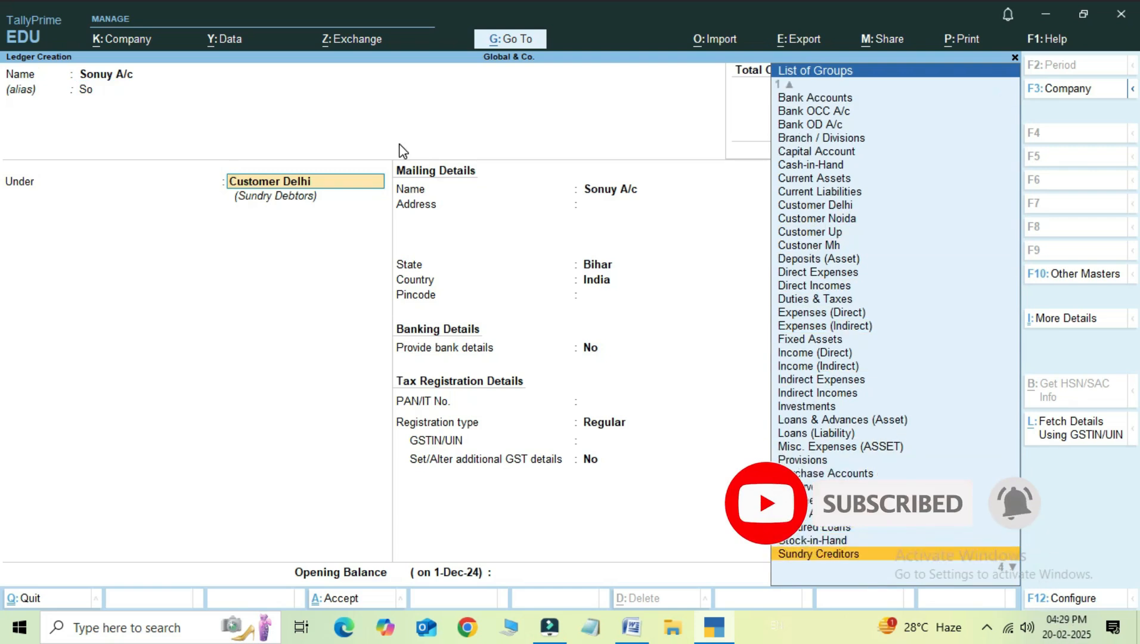
pyautogui.press('Return')
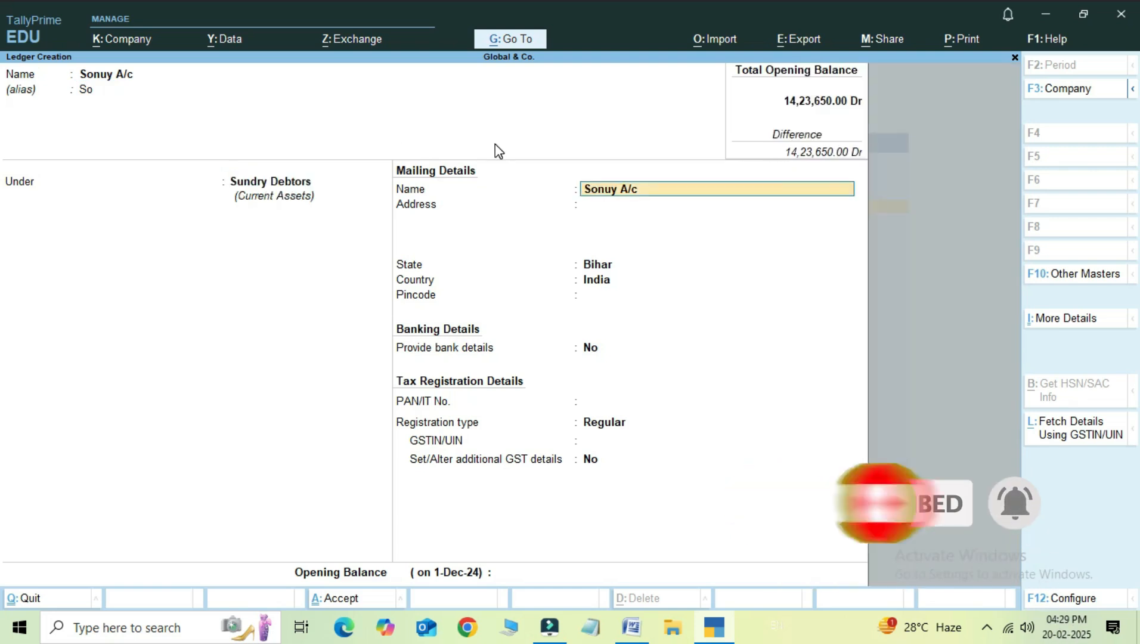
pyautogui.hotkey('ctrl', 'a')
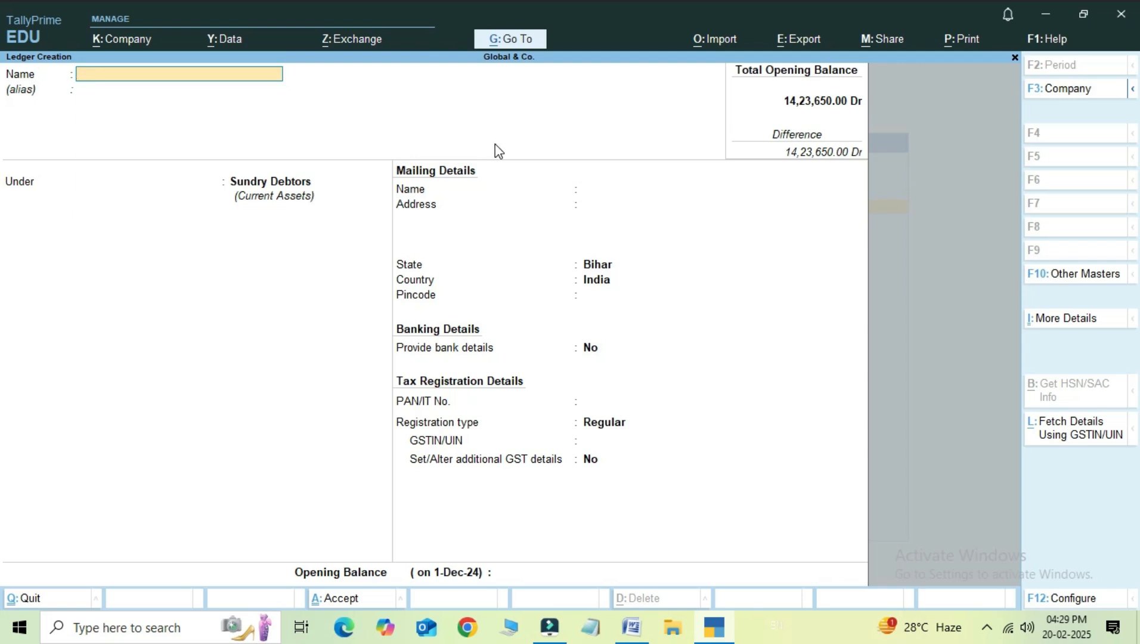
pyautogui.press('Escape')
pyautogui.press('y')
pyautogui.press('Escape')
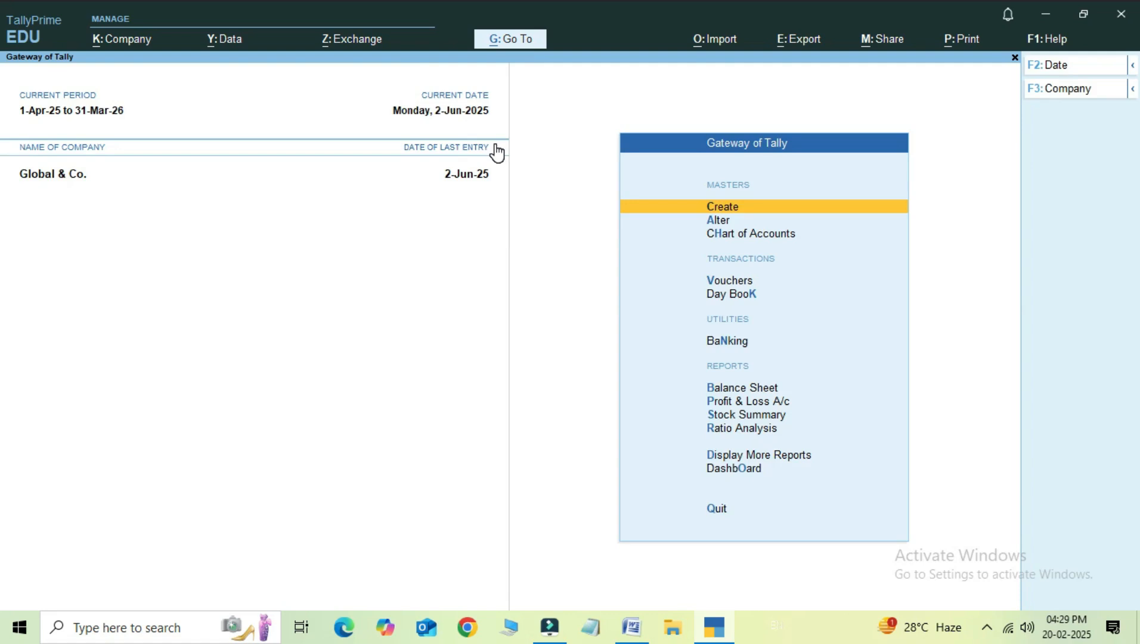
# Open the ledger selection list of the Account Books ledger report, found among the additional display reports
pyautogui.press('Down')
pyautogui.press('Down')
pyautogui.press('Down')
pyautogui.press('Down')
pyautogui.press('Down')
pyautogui.press('Down')
pyautogui.press('Down')
pyautogui.press('Down')
pyautogui.press('Down')
pyautogui.press('Down')
pyautogui.press('Down')
pyautogui.press('Up')
pyautogui.press('Return')
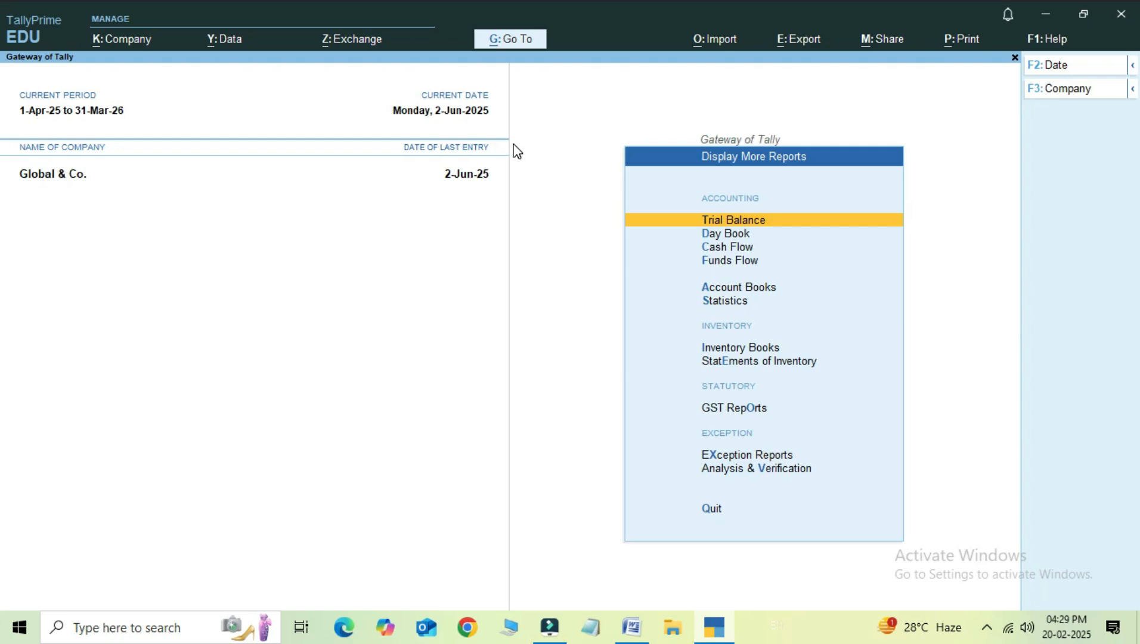
pyautogui.press('Down')
pyautogui.press('Down')
pyautogui.press('Down')
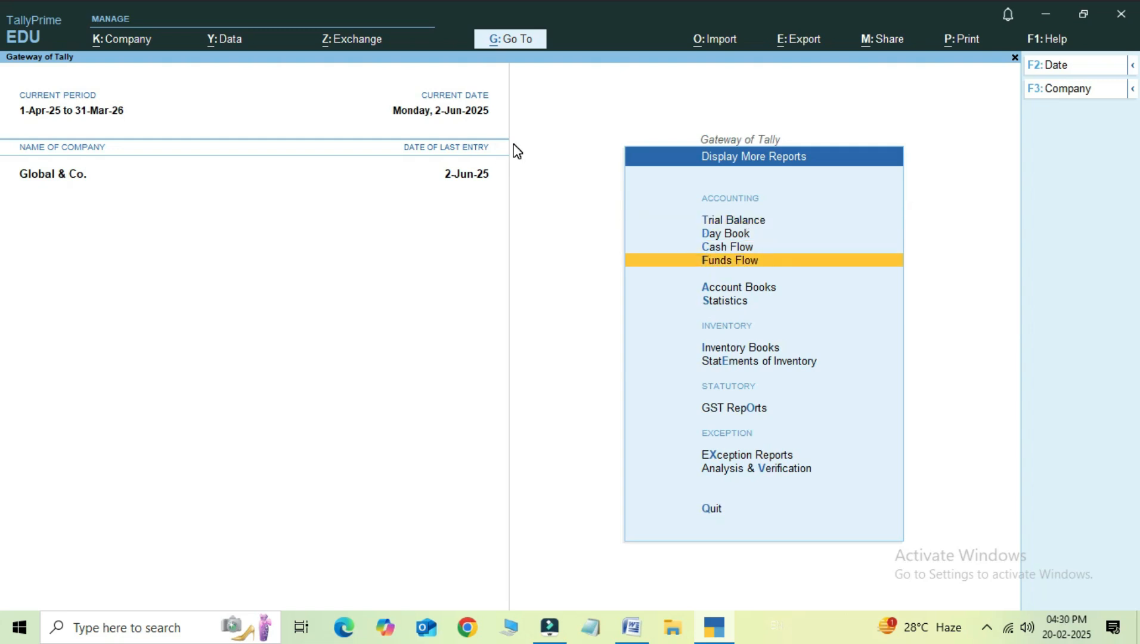
pyautogui.press('Down')
pyautogui.press('Down')
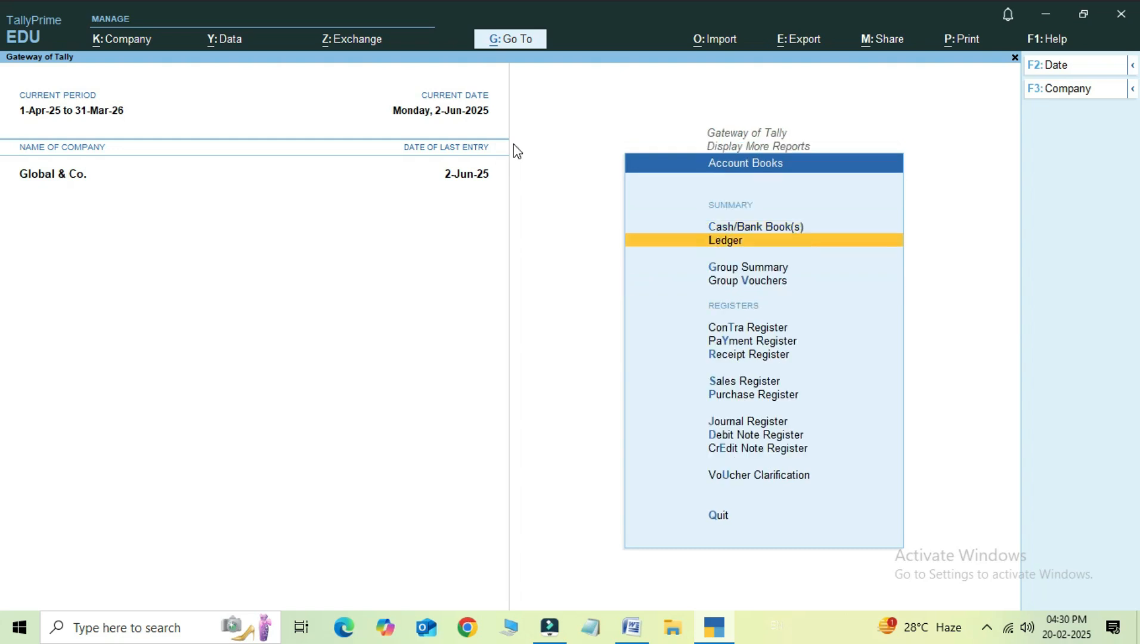
pyautogui.press('Return')
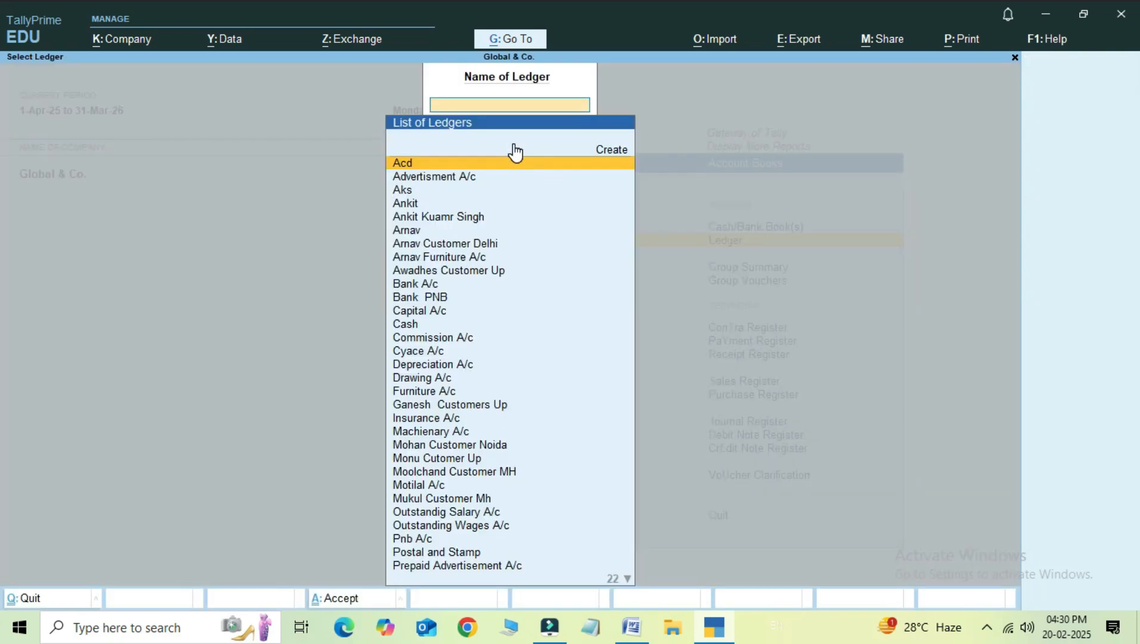
# Look through the whole list of ledgers for ledger names and their aliases, and return to its beginning
pyautogui.press('Down')
pyautogui.press('Down')
pyautogui.press('Down')
pyautogui.press('Down')
pyautogui.press('Down')
pyautogui.press('Down')
pyautogui.press('Down')
pyautogui.press('Down')
pyautogui.press('Down')
pyautogui.press('Down')
pyautogui.press('Down')
pyautogui.press('Down')
pyautogui.press('Down')
pyautogui.press('Down')
pyautogui.press('Down')
pyautogui.press('Down')
pyautogui.press('Down')
pyautogui.press('Down')
pyautogui.press('Down')
pyautogui.press('Down')
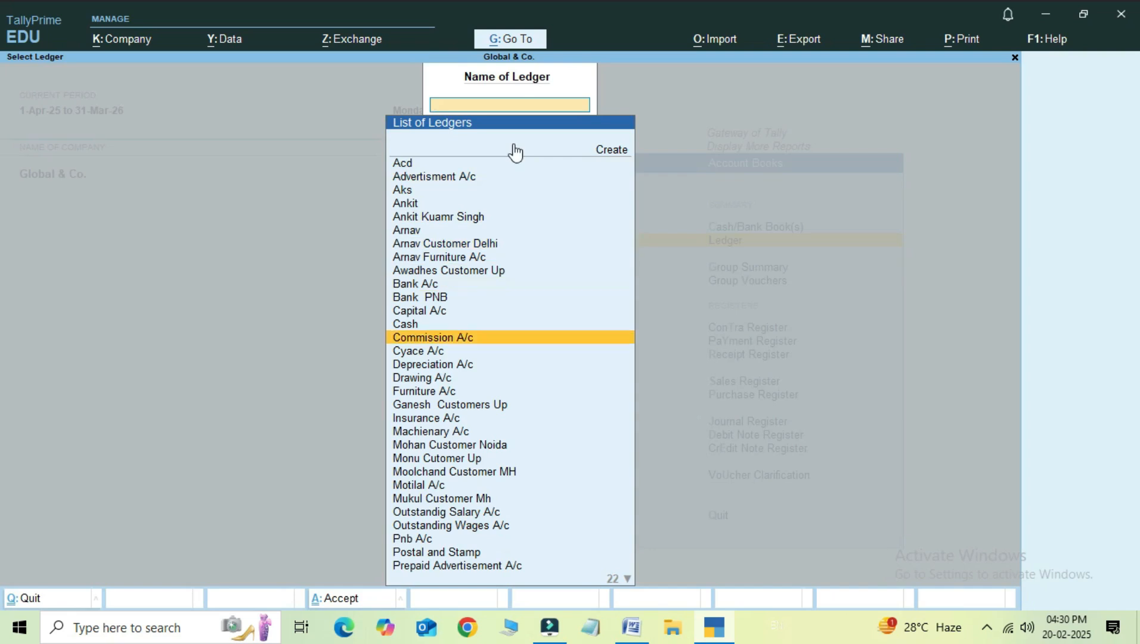
pyautogui.press('Down')
pyautogui.press('Down')
pyautogui.press('Down')
pyautogui.press('Down')
pyautogui.press('Down')
pyautogui.press('Down')
pyautogui.press('Down')
pyautogui.press('Up')
pyautogui.press('Up')
pyautogui.press('Up')
pyautogui.press('Up')
pyautogui.press('Up')
pyautogui.press('Up')
pyautogui.press('Up')
pyautogui.press('Up')
pyautogui.press('Up')
pyautogui.press('Up')
pyautogui.press('Up')
pyautogui.press('Up')
pyautogui.press('Up')
pyautogui.press('Up')
pyautogui.press('Up')
pyautogui.press('Up')
pyautogui.press('Up')
pyautogui.press('Up')
pyautogui.press('Up')
pyautogui.press('Up')
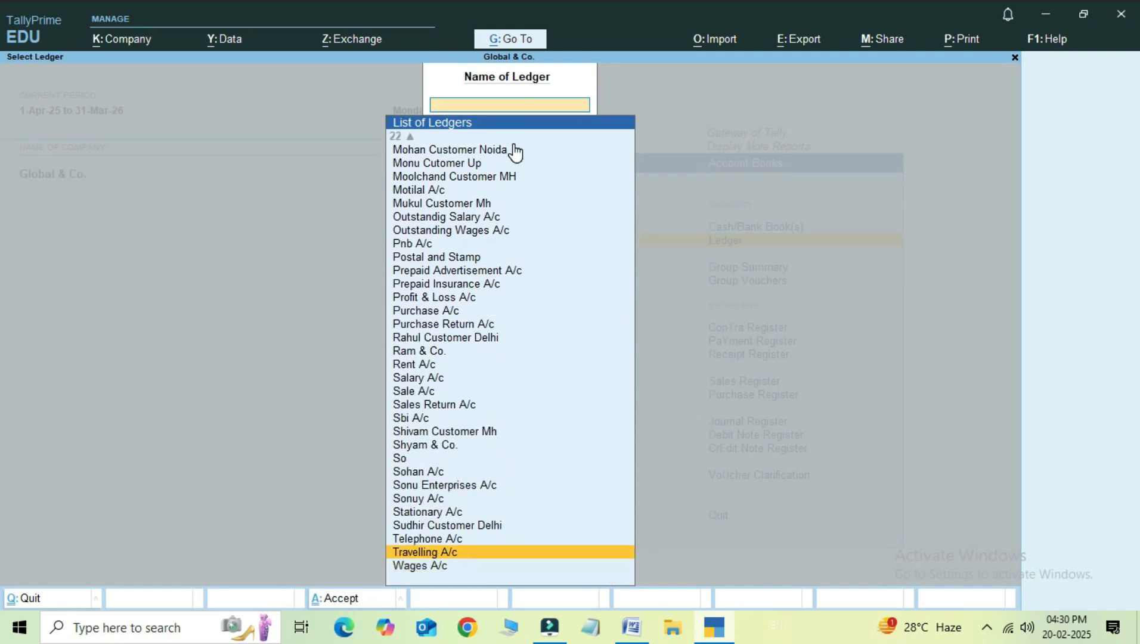
pyautogui.press('Up')
pyautogui.press('Up')
pyautogui.press('Up')
pyautogui.press('Up')
pyautogui.press('Up')
pyautogui.press('Up')
pyautogui.press('Up')
pyautogui.press('Up')
pyautogui.press('Up')
pyautogui.press('Up')
pyautogui.press('Up')
pyautogui.press('Up')
pyautogui.press('Up')
pyautogui.press('Up')
pyautogui.press('Up')
pyautogui.press('Up')
pyautogui.press('Up')
pyautogui.press('Up')
pyautogui.press('Up')
pyautogui.press('Up')
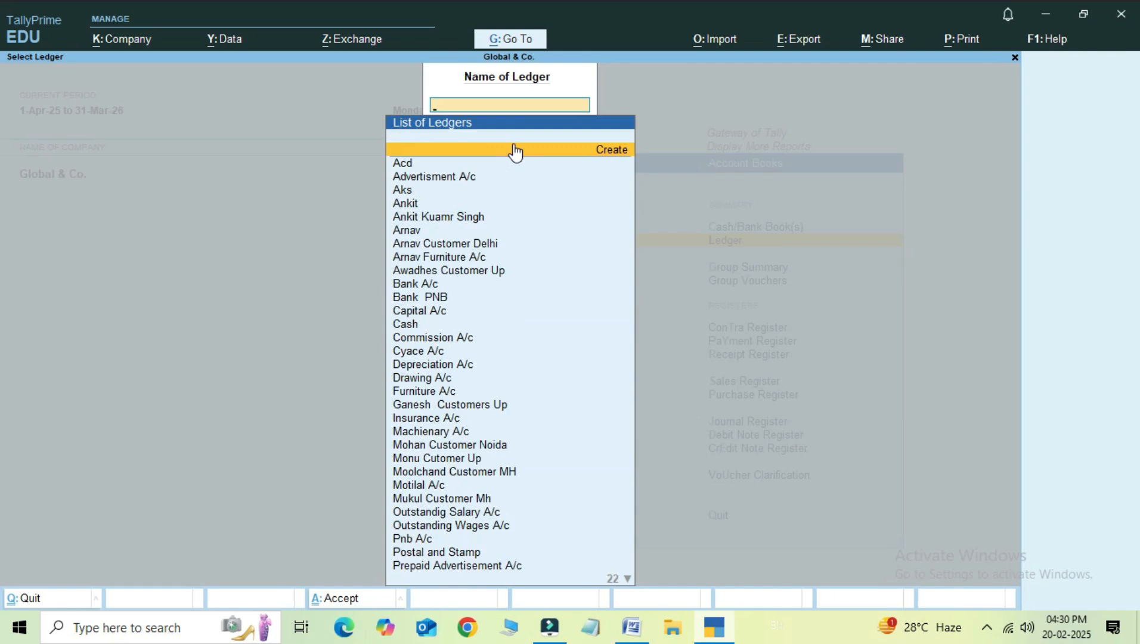
# Search the ledger list for the short name beginning with ac and open the Delhi customer's ledger vouchers
pyautogui.write('a')
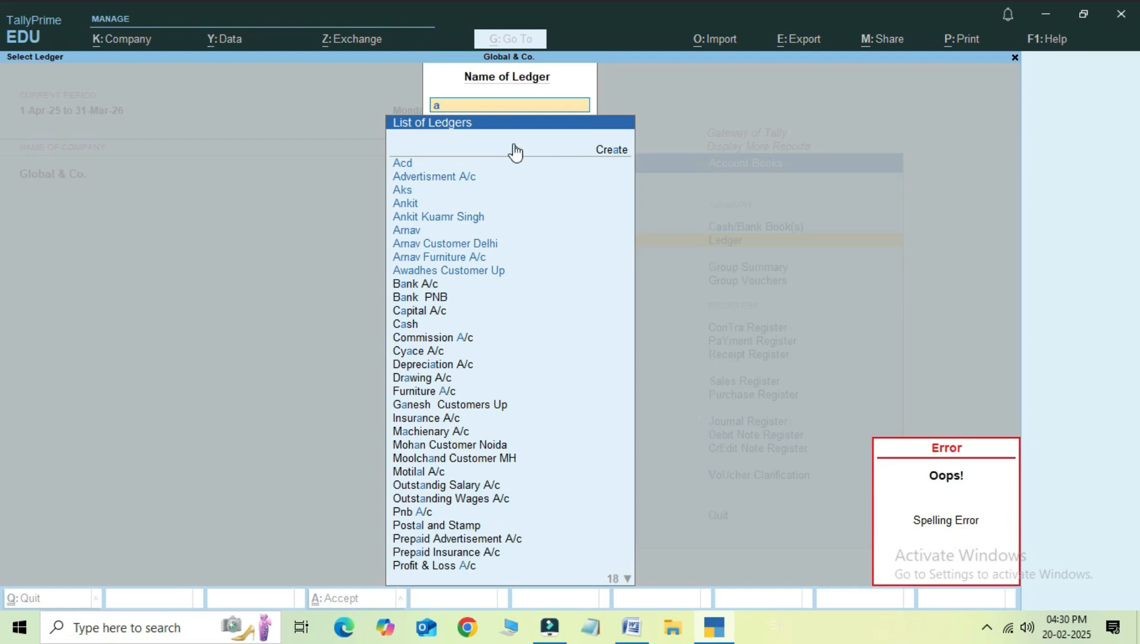
pyautogui.press('Escape')
pyautogui.press('Up')
pyautogui.press('Up')
pyautogui.press('Up')
pyautogui.press('Up')
pyautogui.press('Up')
pyautogui.press('Up')
pyautogui.press('Up')
pyautogui.press('Up')
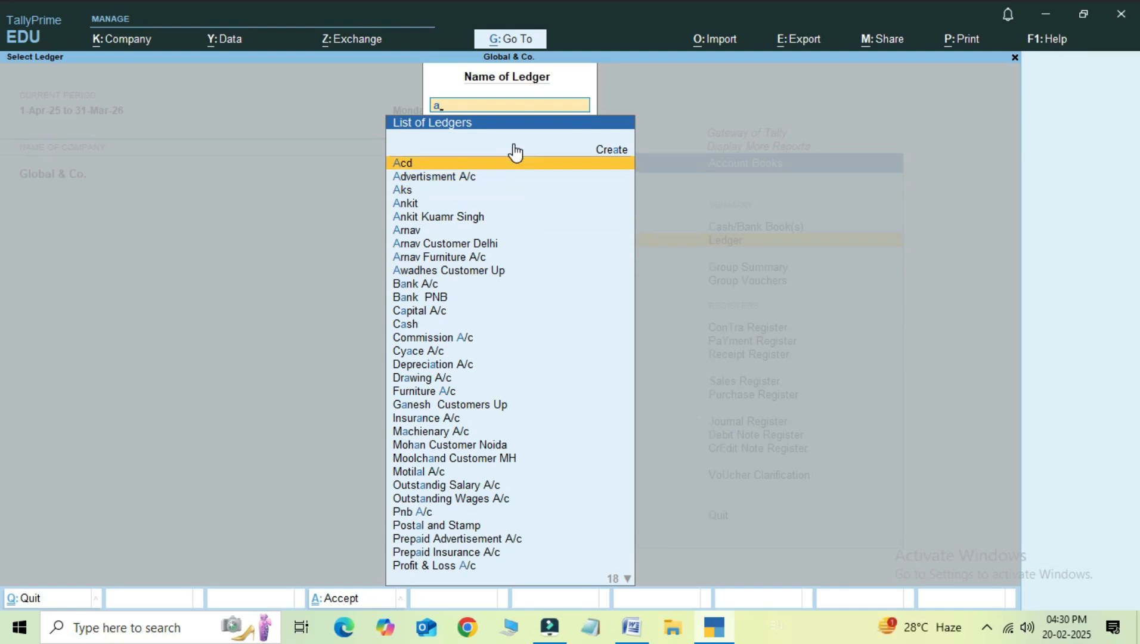
pyautogui.write('a')
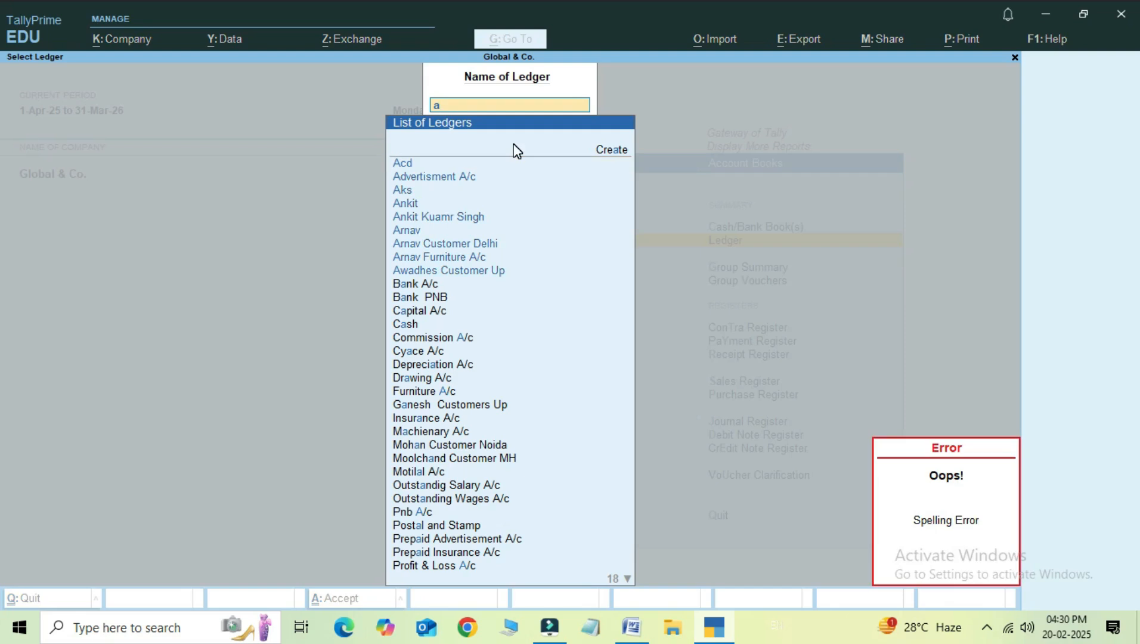
pyautogui.write('c')
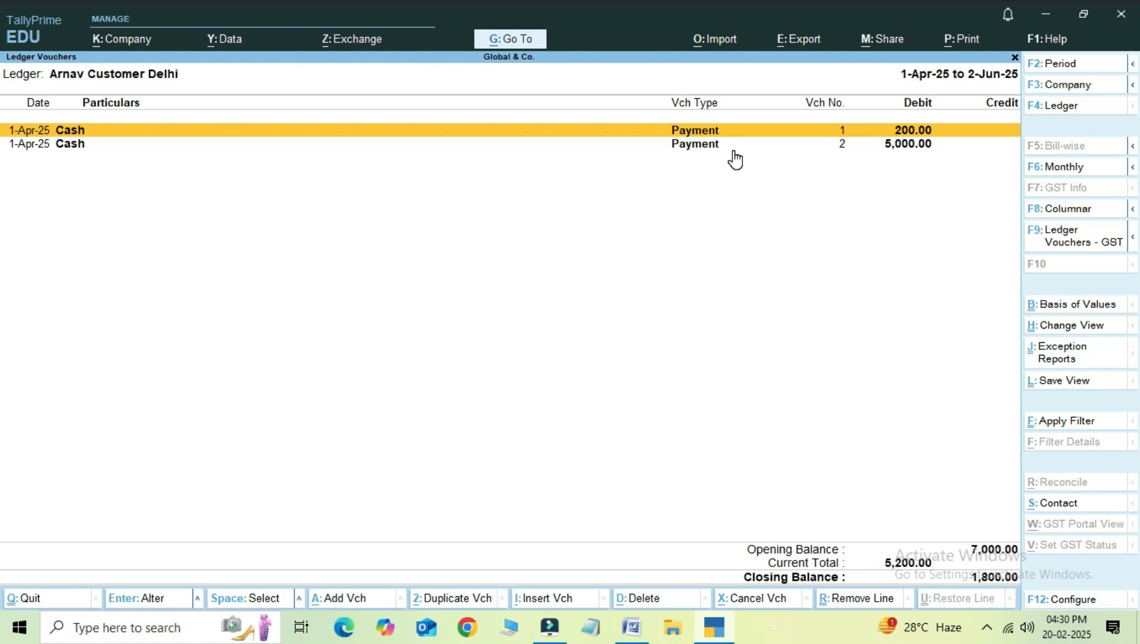
# Close the customer's ledger vouchers and the report selection, returning to the Gateway of Tally
pyautogui.press('Escape')
pyautogui.press('Escape')
pyautogui.press('Escape')
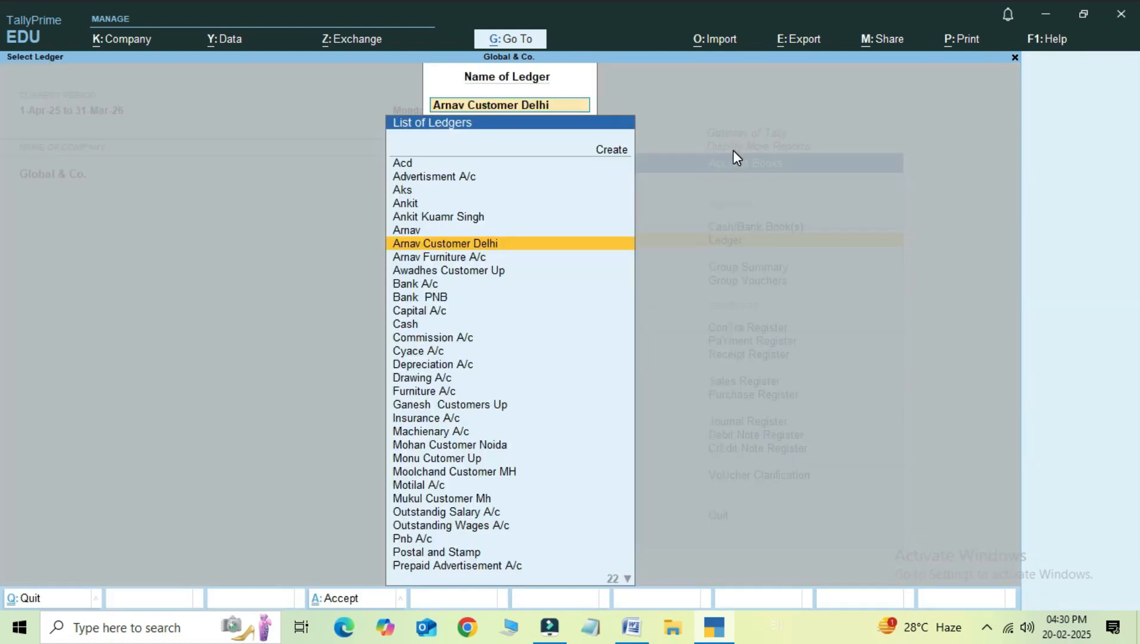
pyautogui.press('Escape')
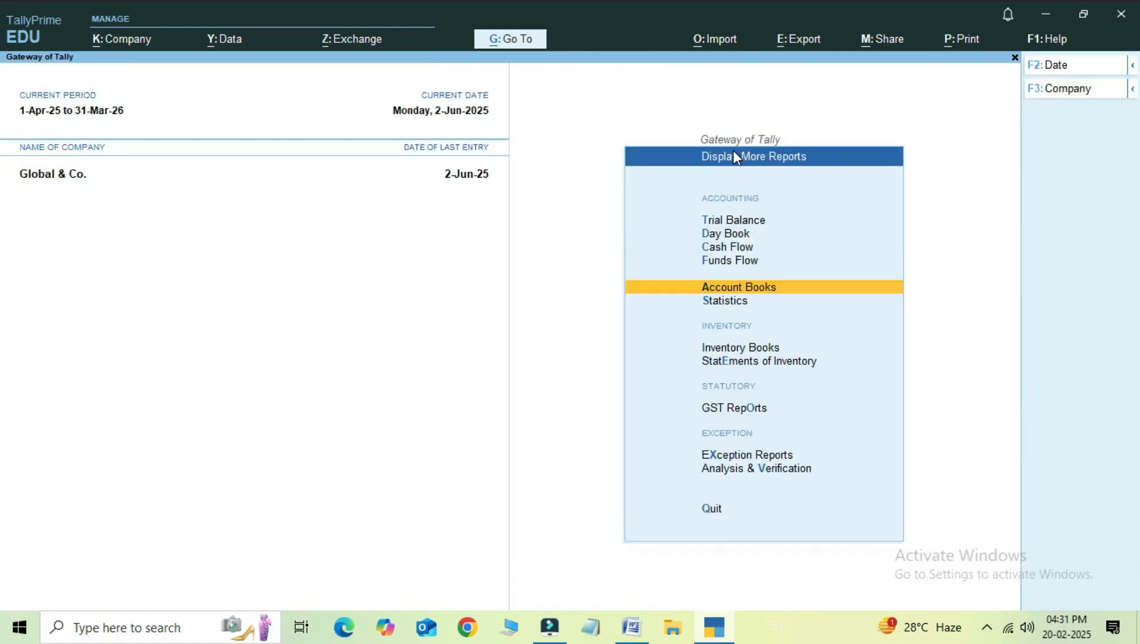
pyautogui.press('Escape')
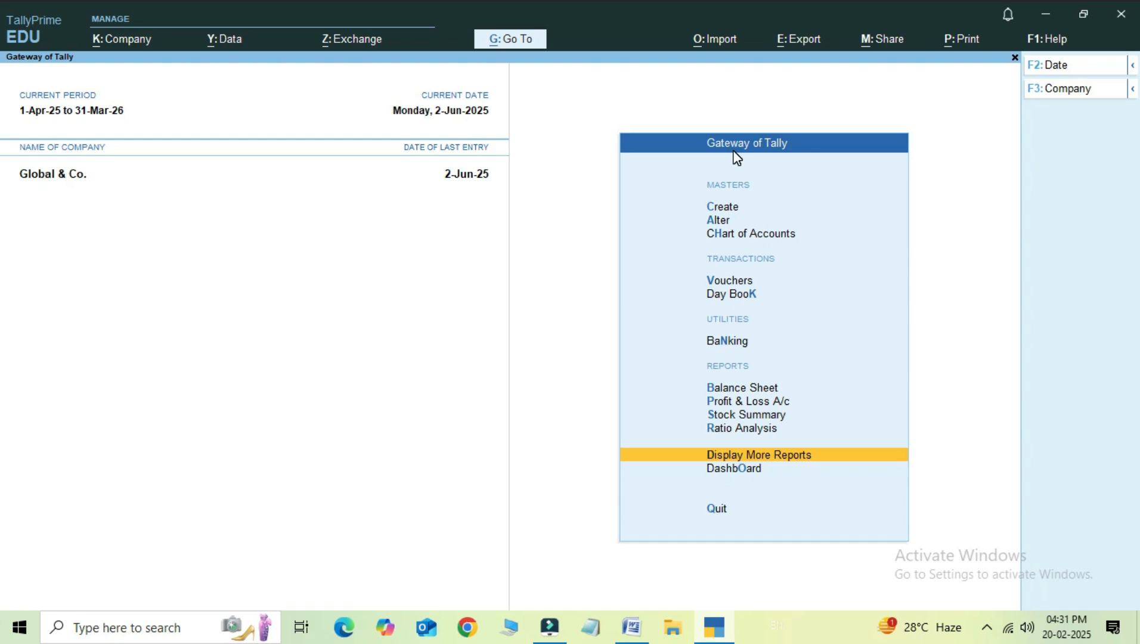
# Open the Chart of Accounts list of masters from the Gateway of Tally
pyautogui.press('Up')
pyautogui.press('Up')
pyautogui.press('Up')
pyautogui.press('Up')
pyautogui.press('Up')
pyautogui.press('Up')
pyautogui.press('Up')
pyautogui.press('Up')
pyautogui.press('Up')
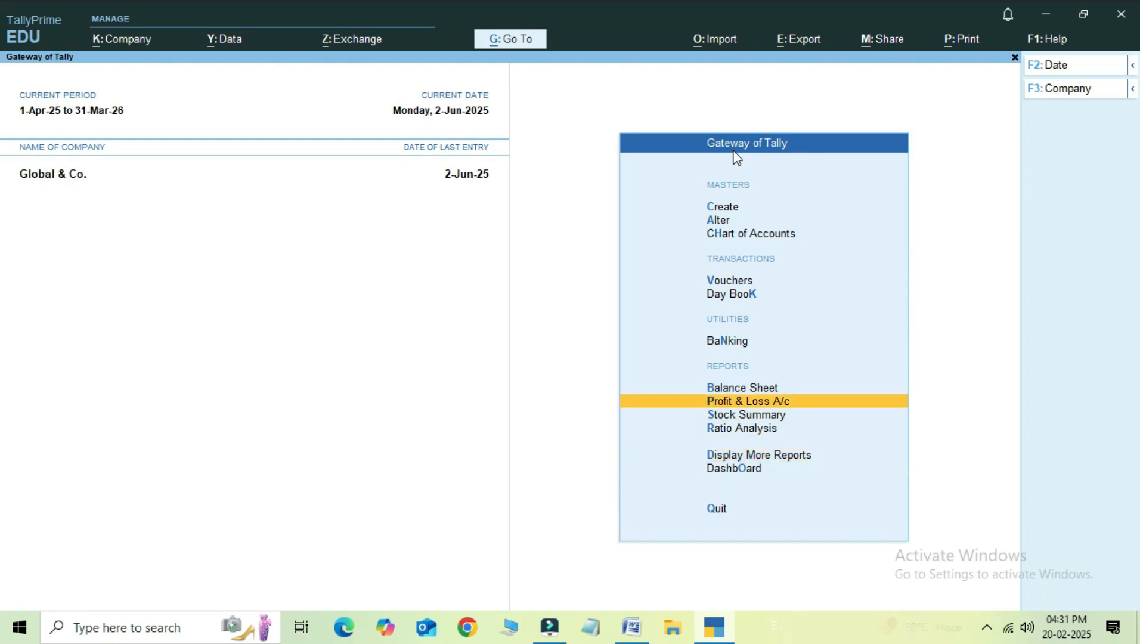
pyautogui.press('Down')
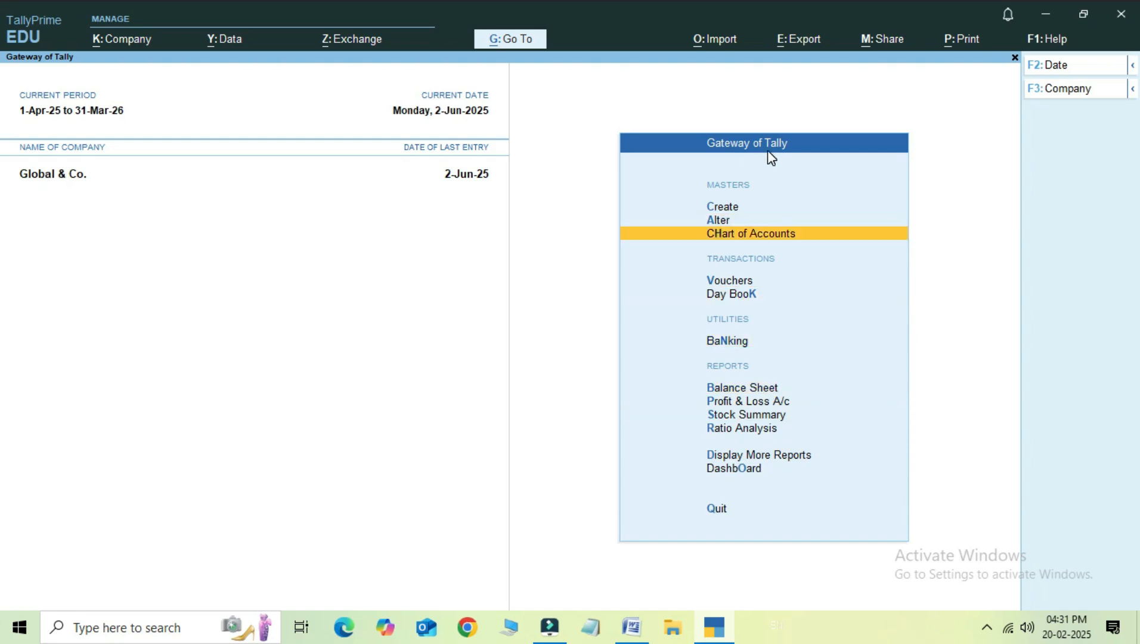
pyautogui.press('Return')
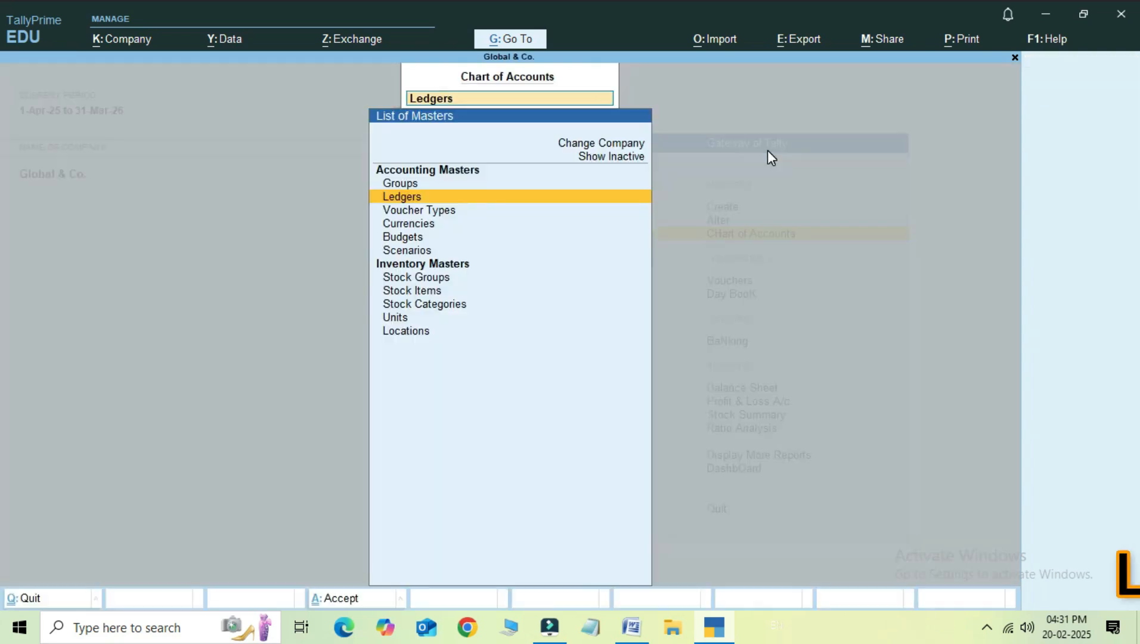
# Open the Stock Items master list and change it to the Stock Item View
pyautogui.press('Down')
pyautogui.press('Down')
pyautogui.press('Down')
pyautogui.press('Down')
pyautogui.press('Down')
pyautogui.press('Down')
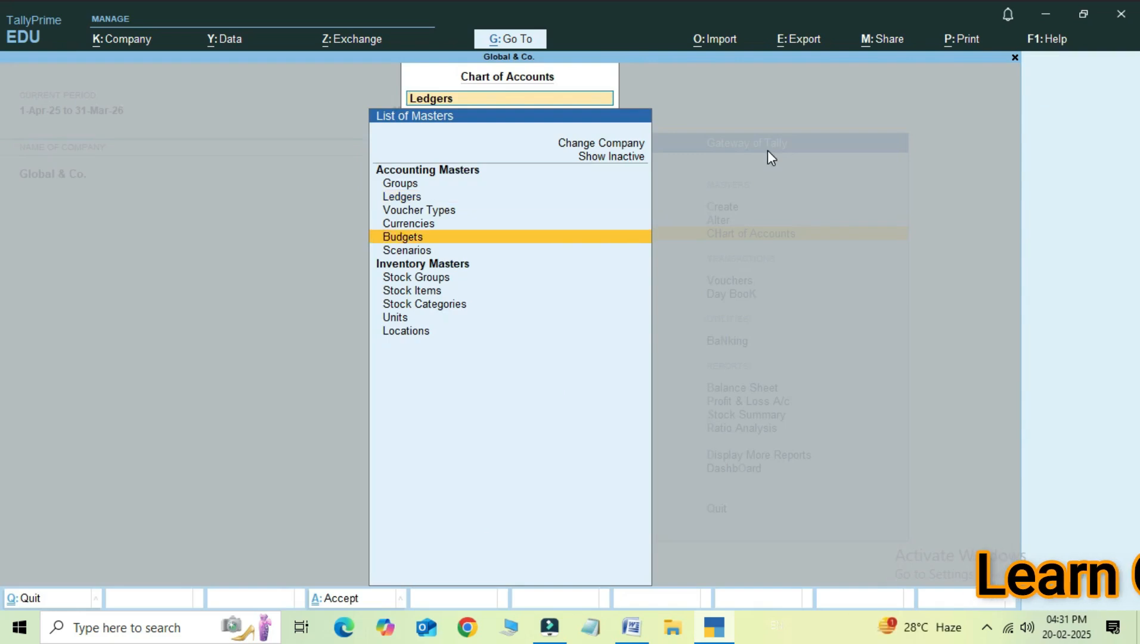
pyautogui.press('Return')
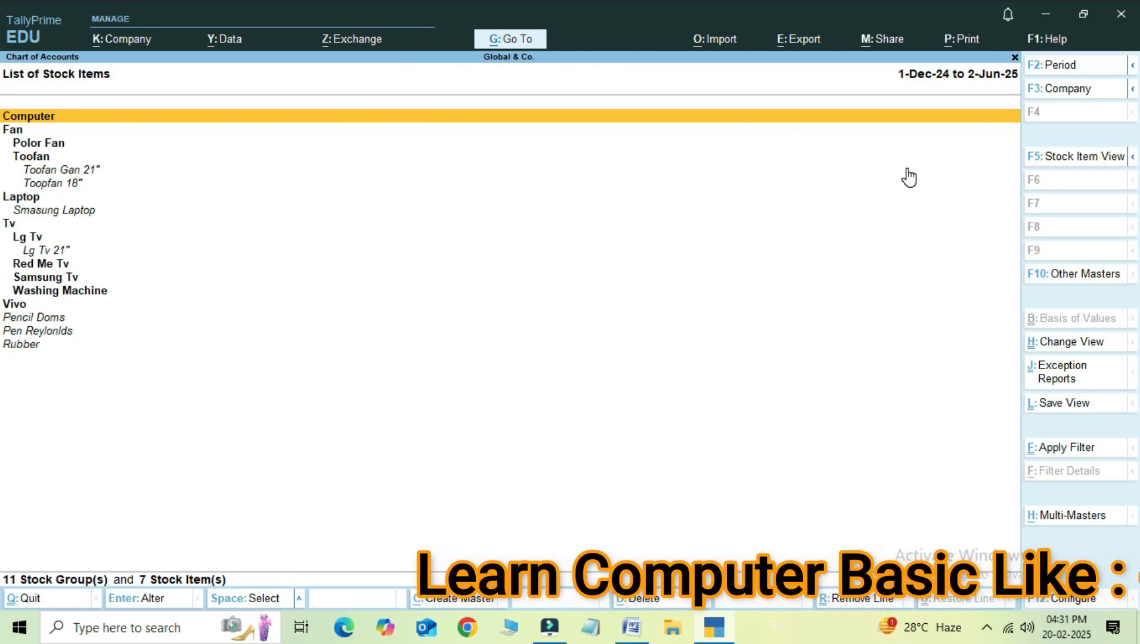
pyautogui.press('F5')
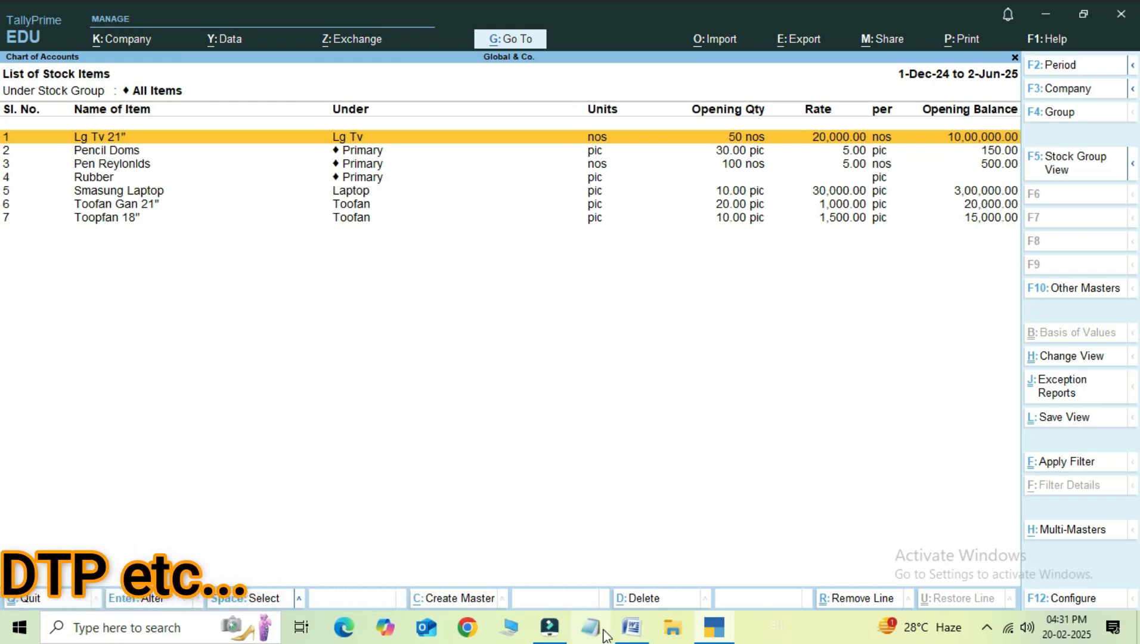
# Switch to the Word document, examine its table of item codes and item names, and return to TallyPrime
pyautogui.click(623, 633)
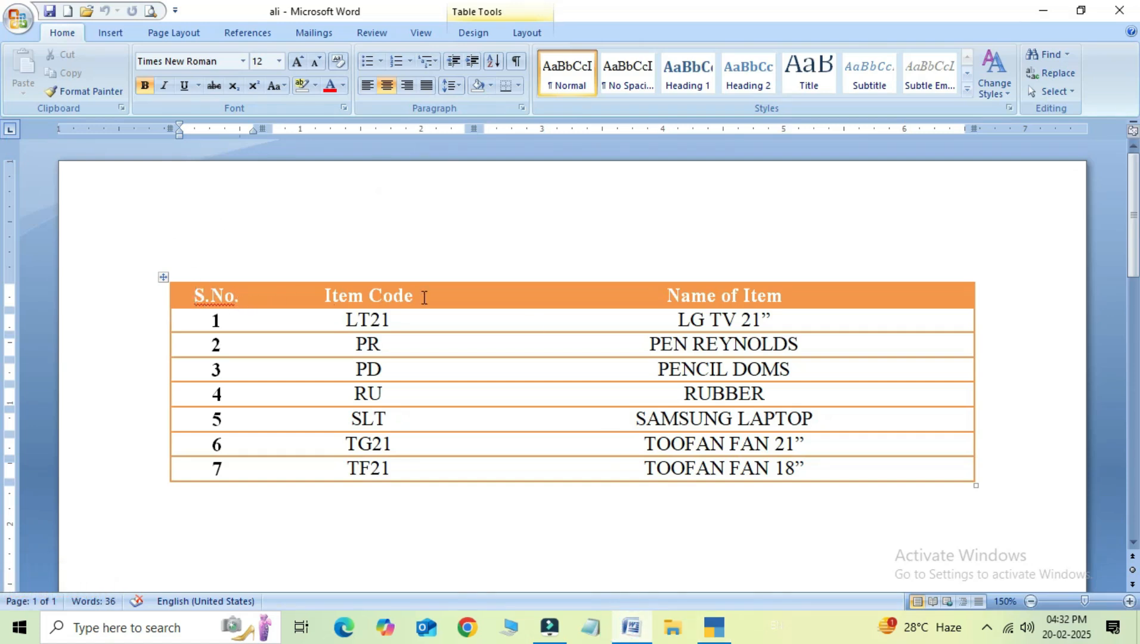
pyautogui.click(448, 296)
pyautogui.click(688, 297)
pyautogui.click(403, 323)
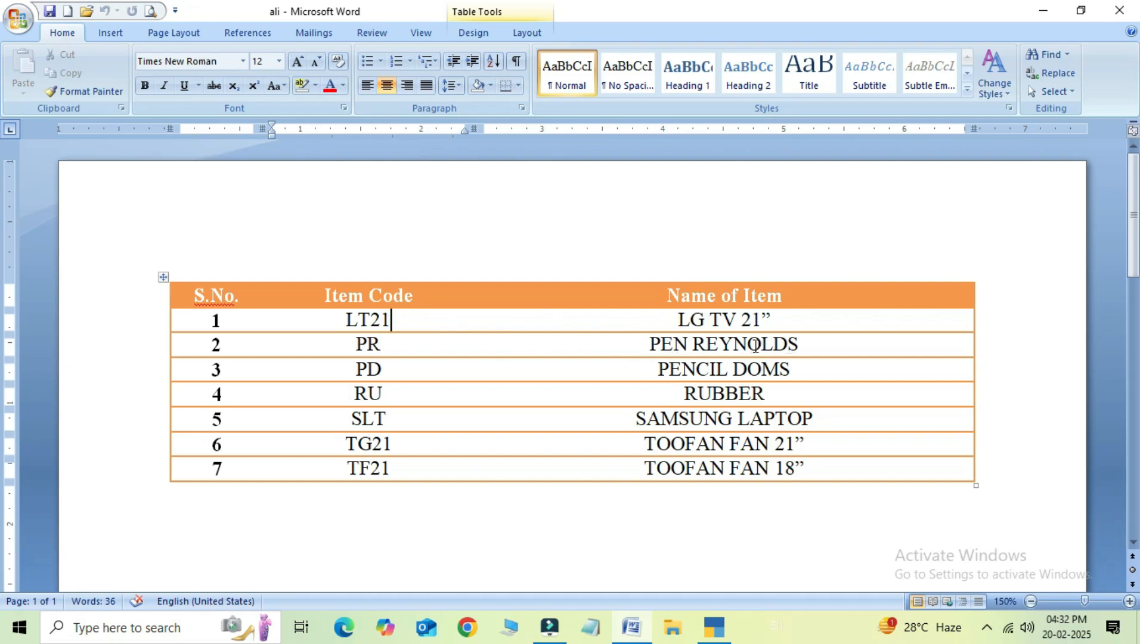
pyautogui.click(383, 341)
pyautogui.click(388, 369)
pyautogui.click(389, 389)
pyautogui.click(407, 322)
pyautogui.click(716, 635)
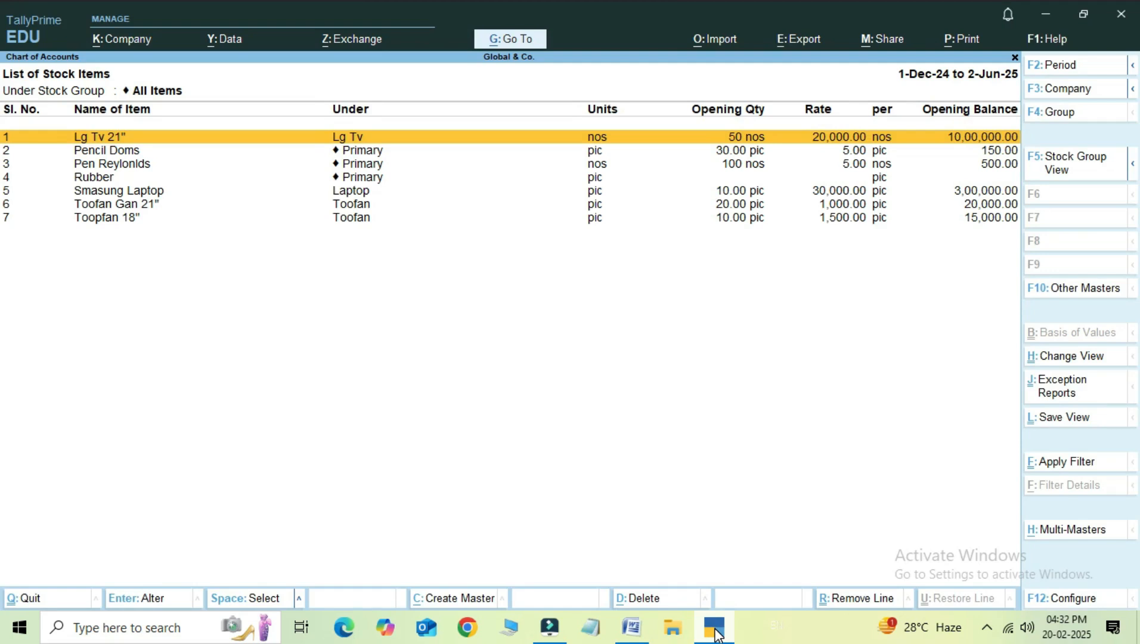
# Open the Lg Tv 21" stock item for alteration and save it with the alias Lt21
pyautogui.press('Return')
pyautogui.press('Return')
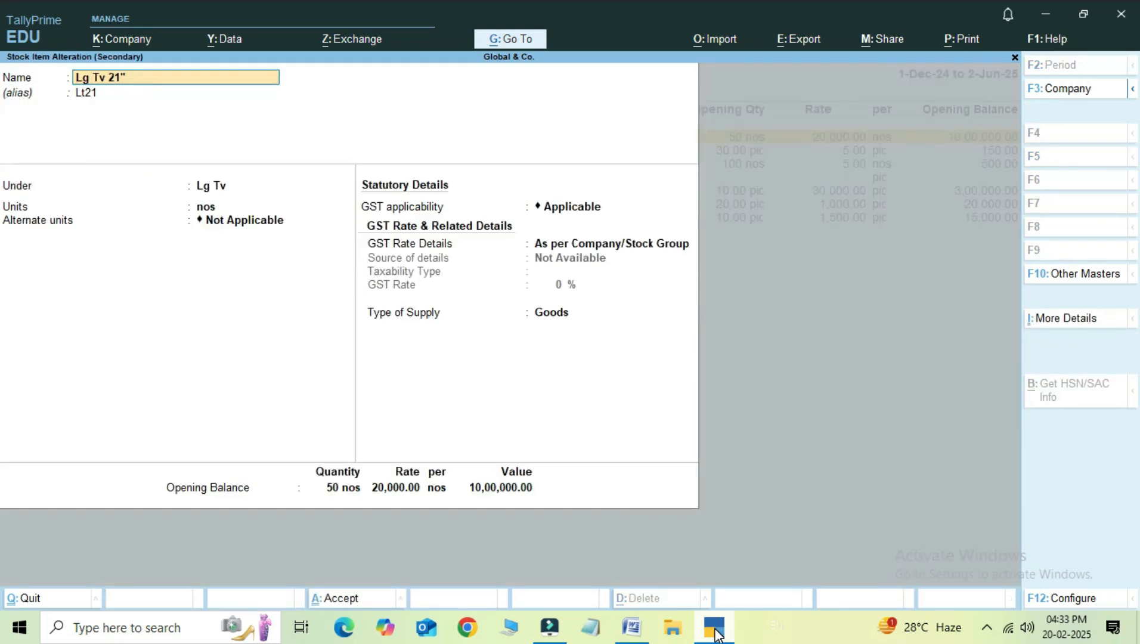
pyautogui.press('Return')
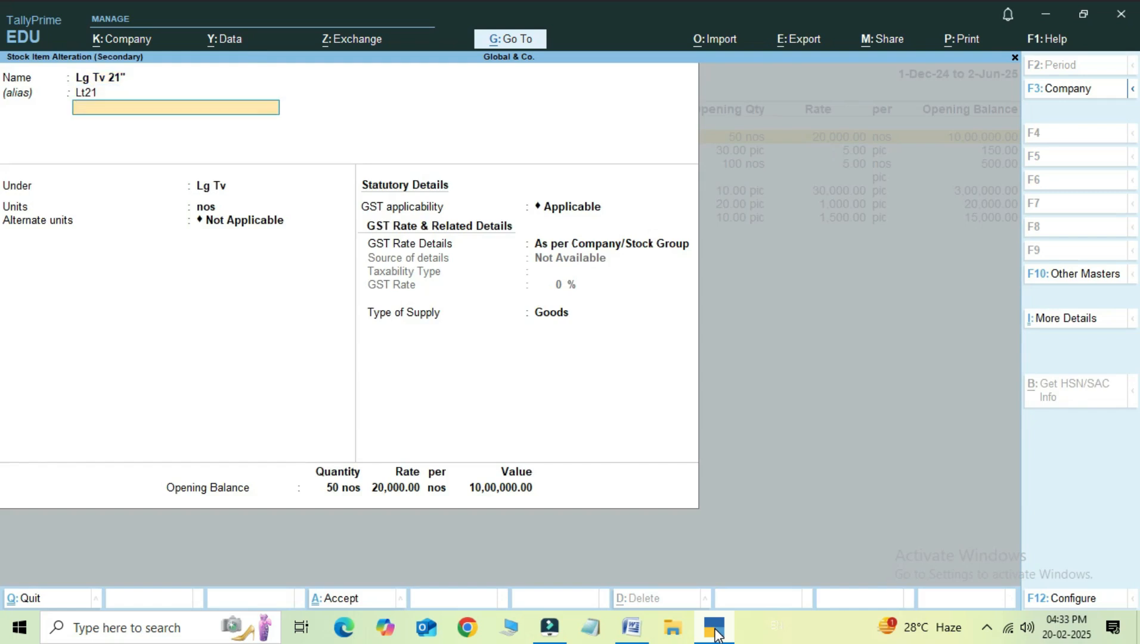
pyautogui.press('Return')
pyautogui.press('Return')
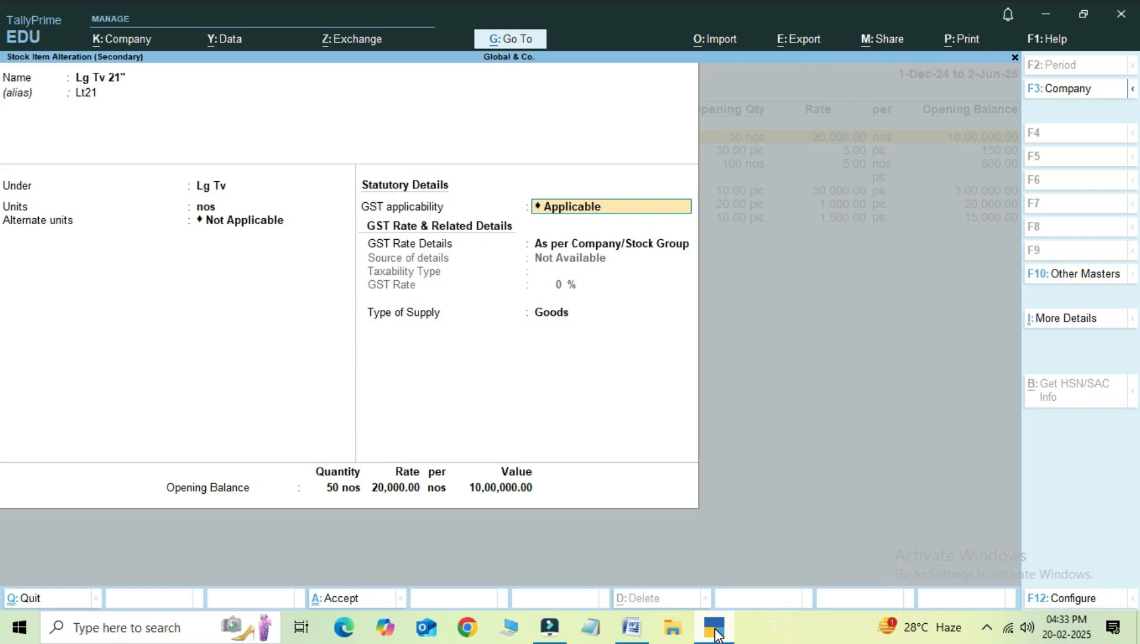
pyautogui.hotkey('ctrl', 'a')
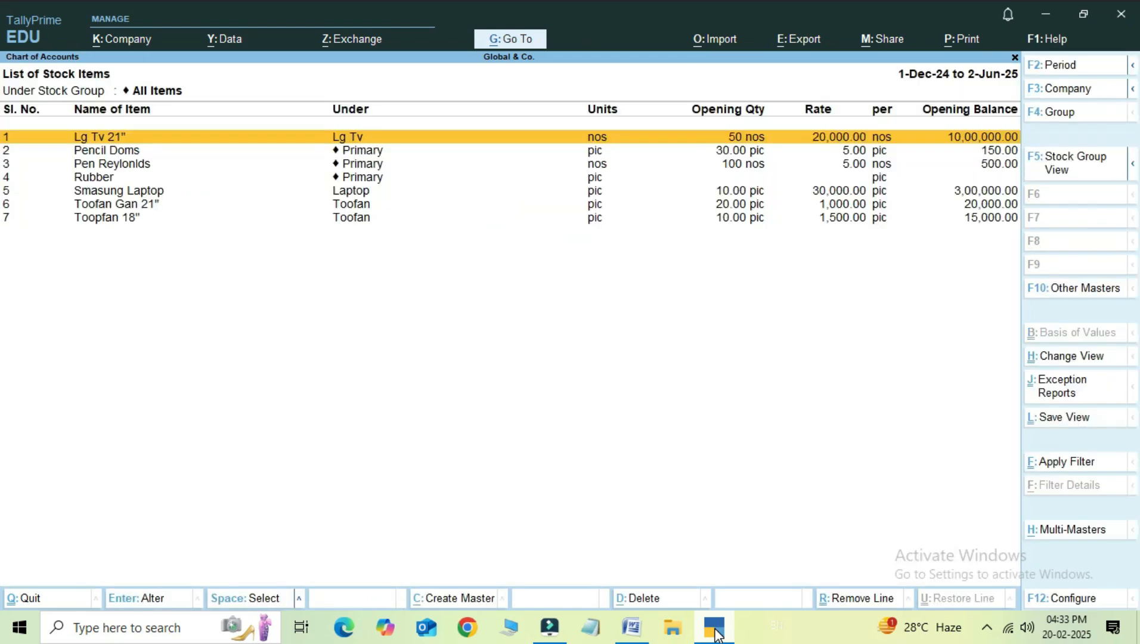
# Give the Pencil Doms stock item the alias Pd and save it
pyautogui.press('Down')
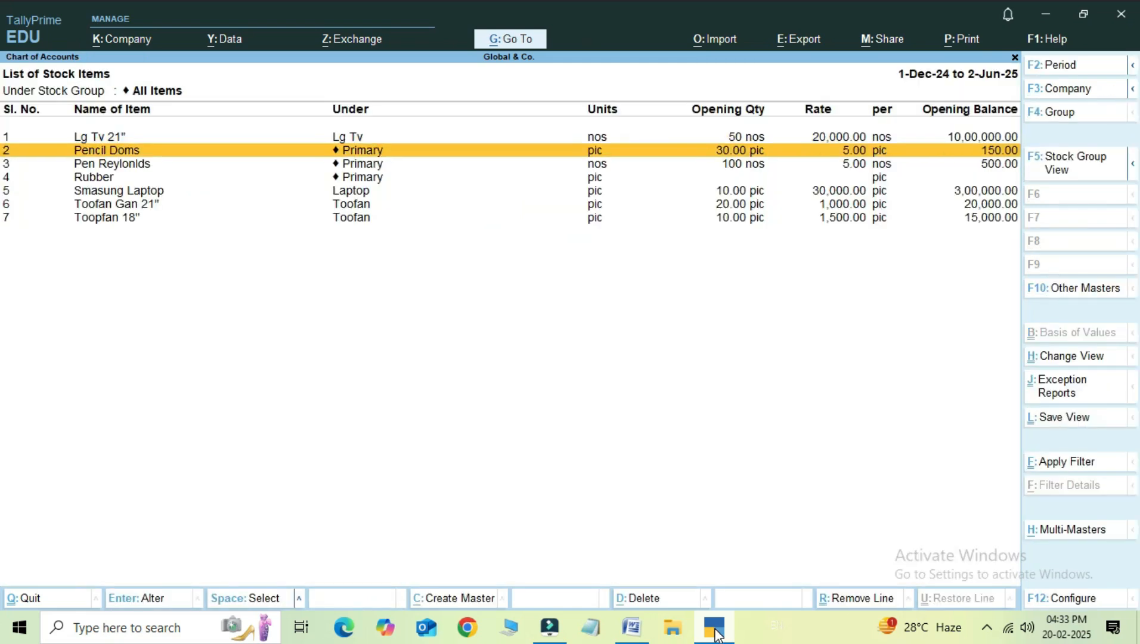
pyautogui.press('Return')
pyautogui.press('Return')
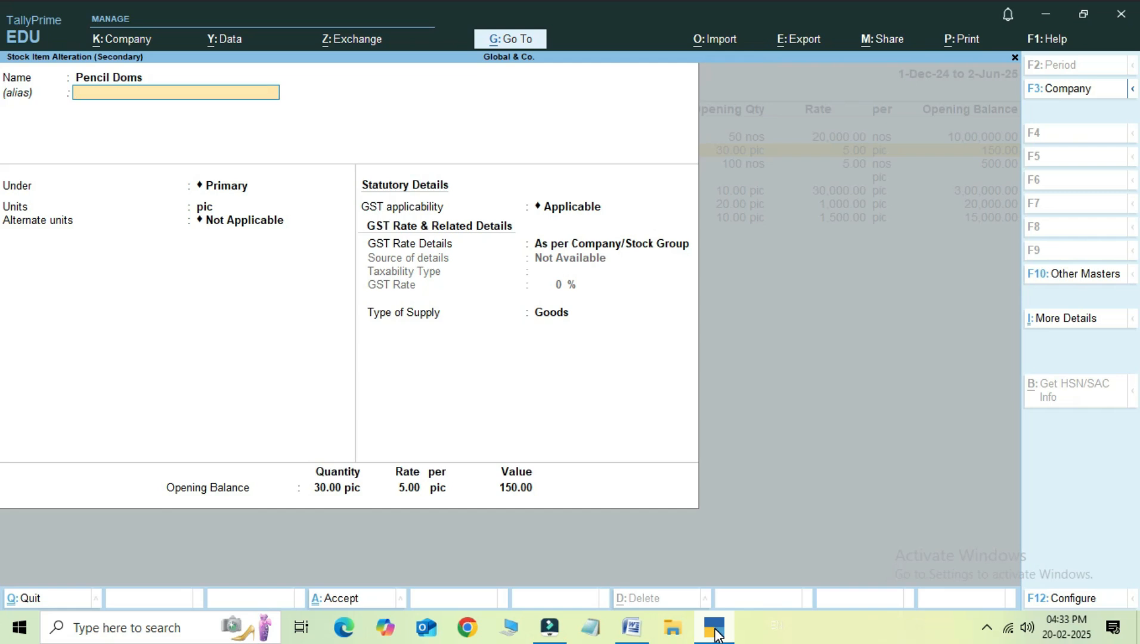
pyautogui.write('Pd')
pyautogui.press('Return')
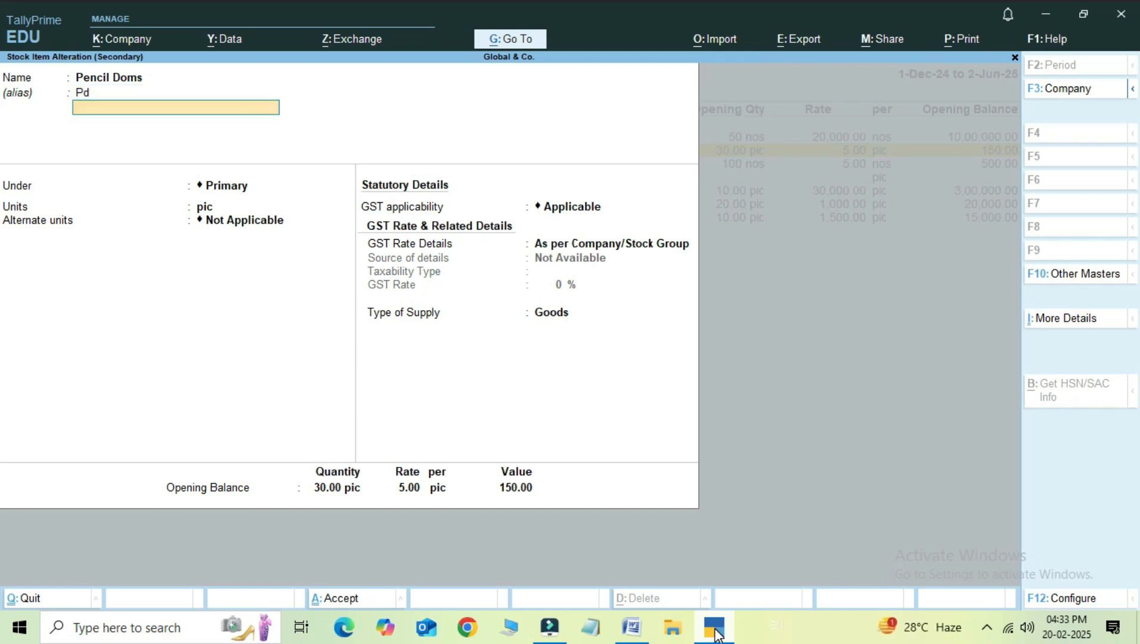
pyautogui.press('ctrl')
pyautogui.hotkey('ctrl', 'a')
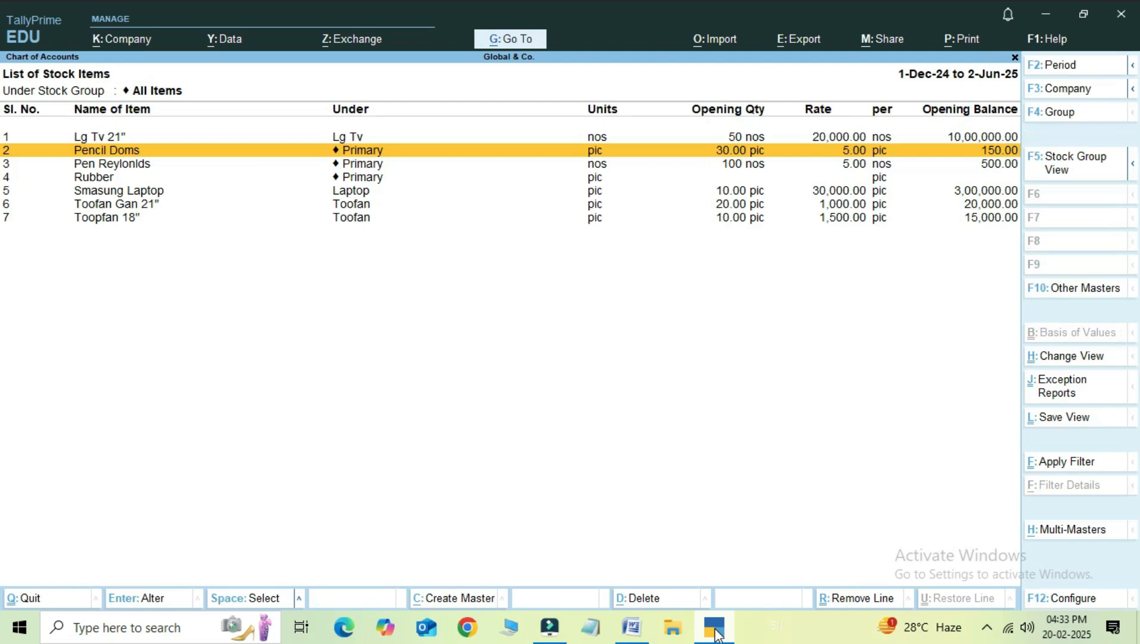
# Give the Pen Reylonlds stock item the alias Pr and save it
pyautogui.press('Down')
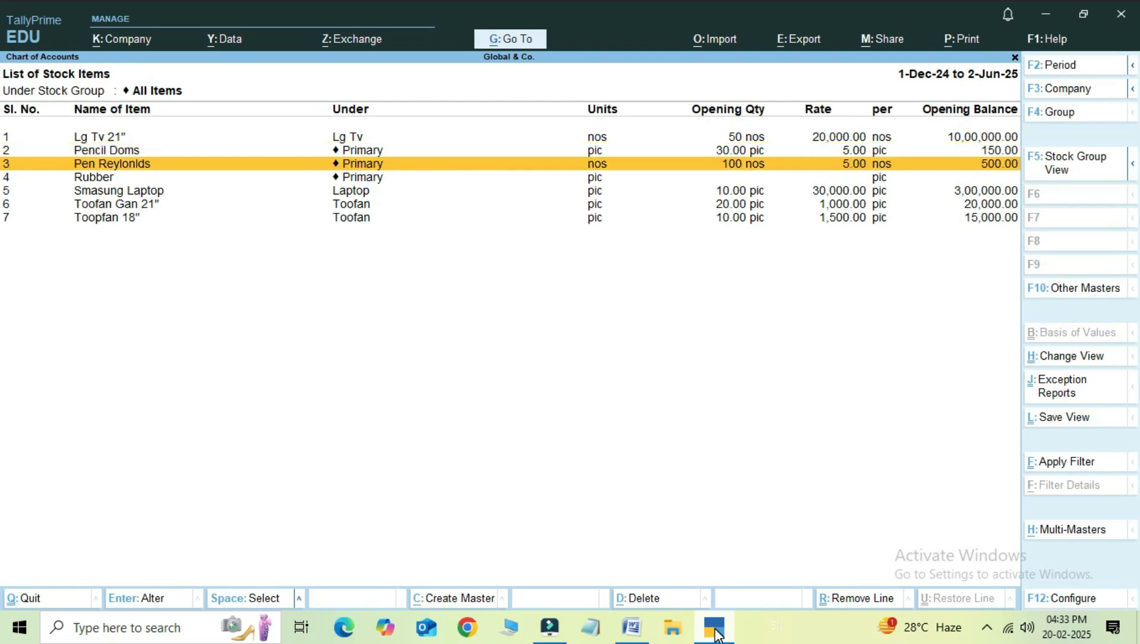
pyautogui.press('Return')
pyautogui.press('Return')
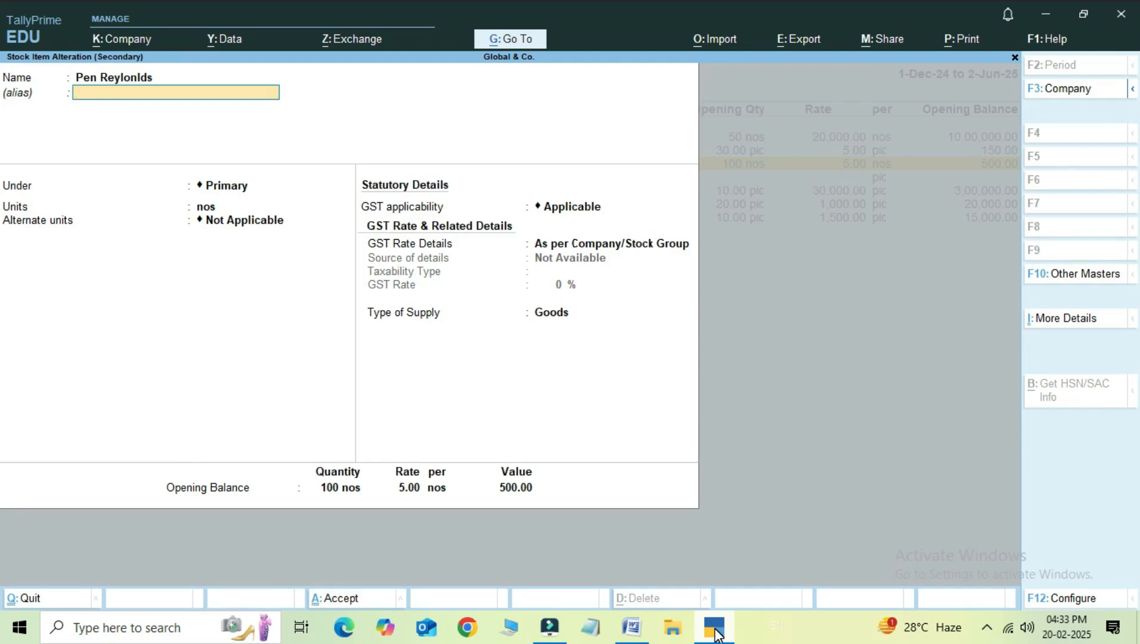
pyautogui.write('Pr')
pyautogui.press('Return')
pyautogui.press('Return')
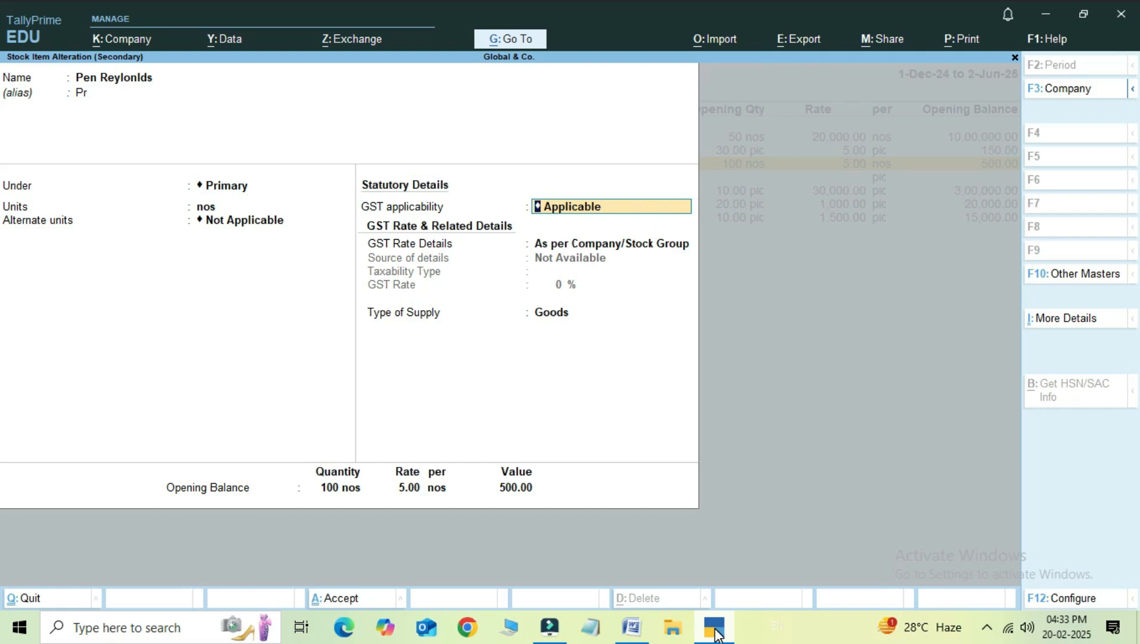
pyautogui.hotkey('ctrl', 'a')
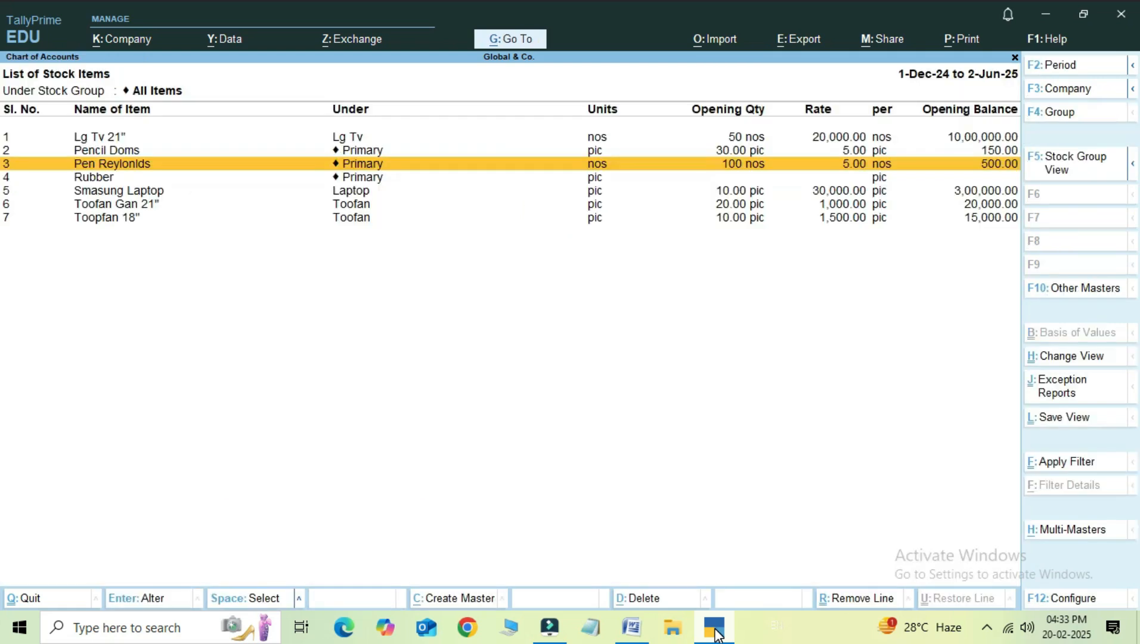
# Add Ru as the English alias of the Rubber stock item and save it
pyautogui.press('Down')
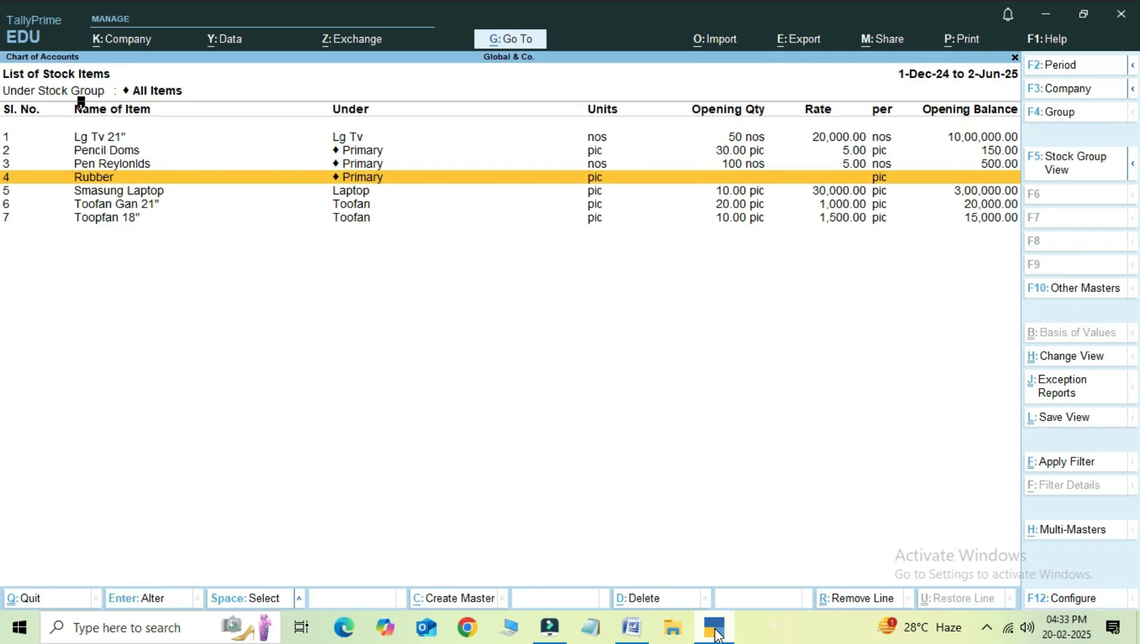
pyautogui.press('Return')
pyautogui.press('Return')
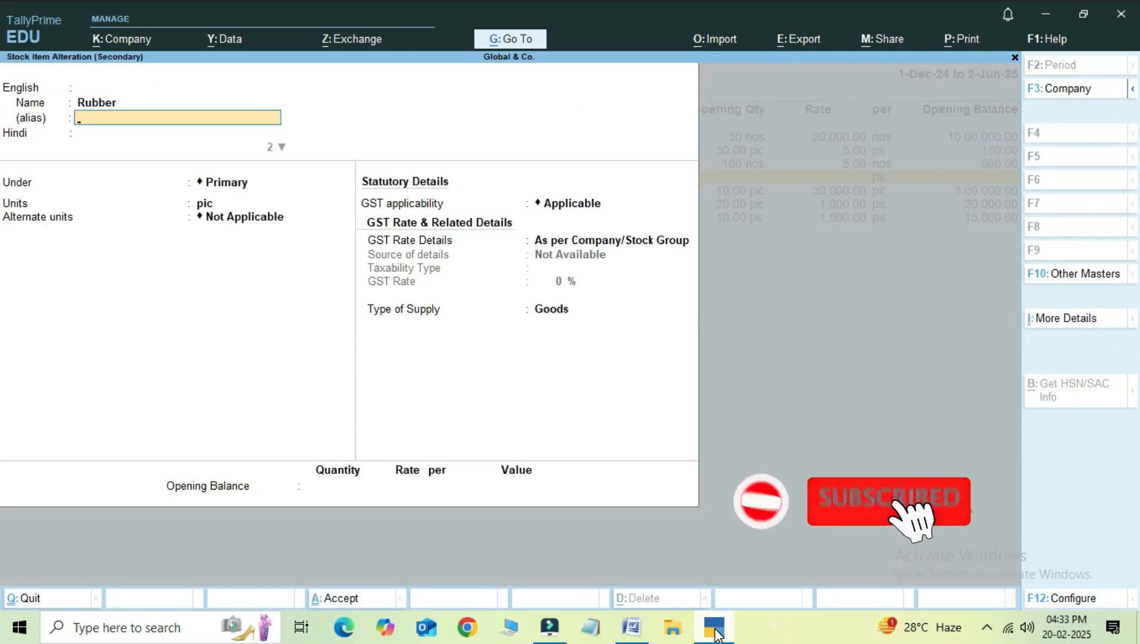
pyautogui.write('Ru')
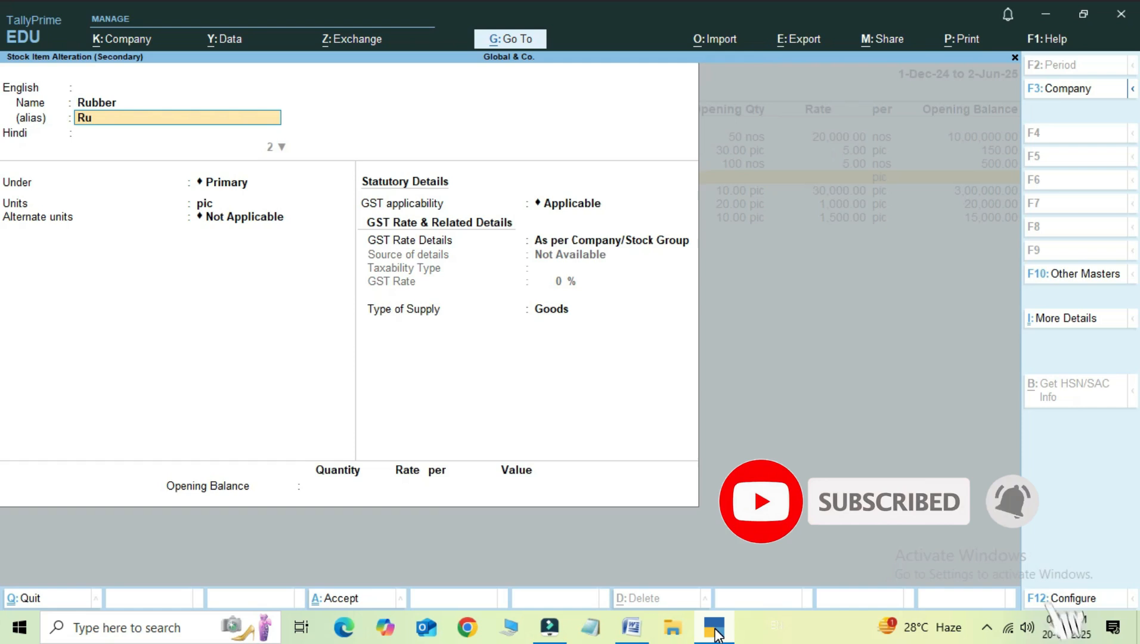
pyautogui.press('Return')
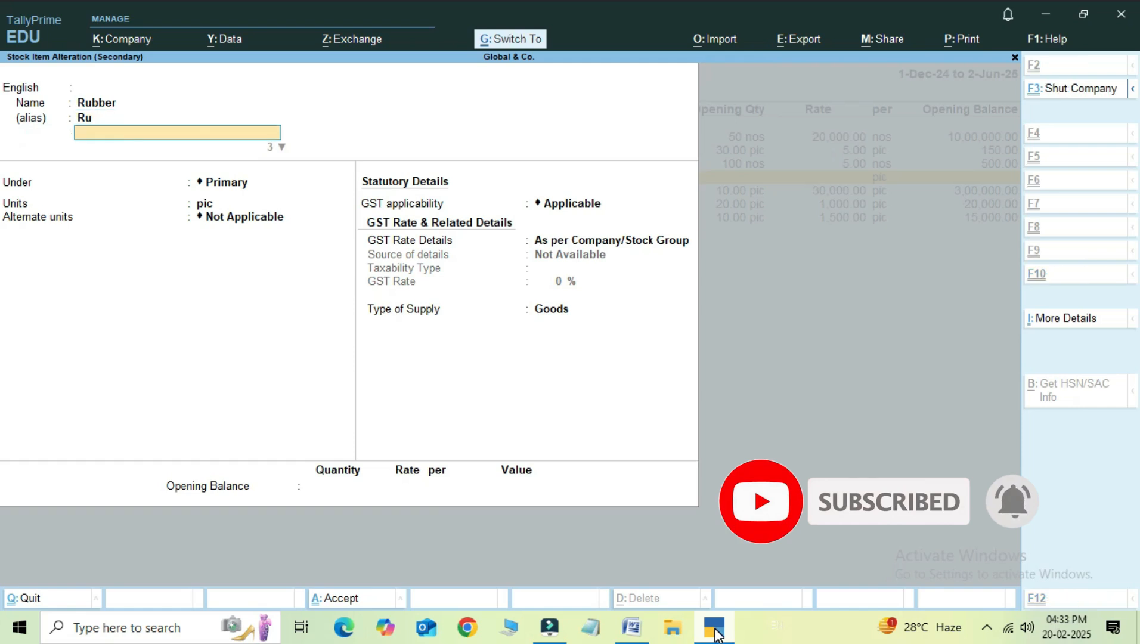
pyautogui.hotkey('ctrl', 'a')
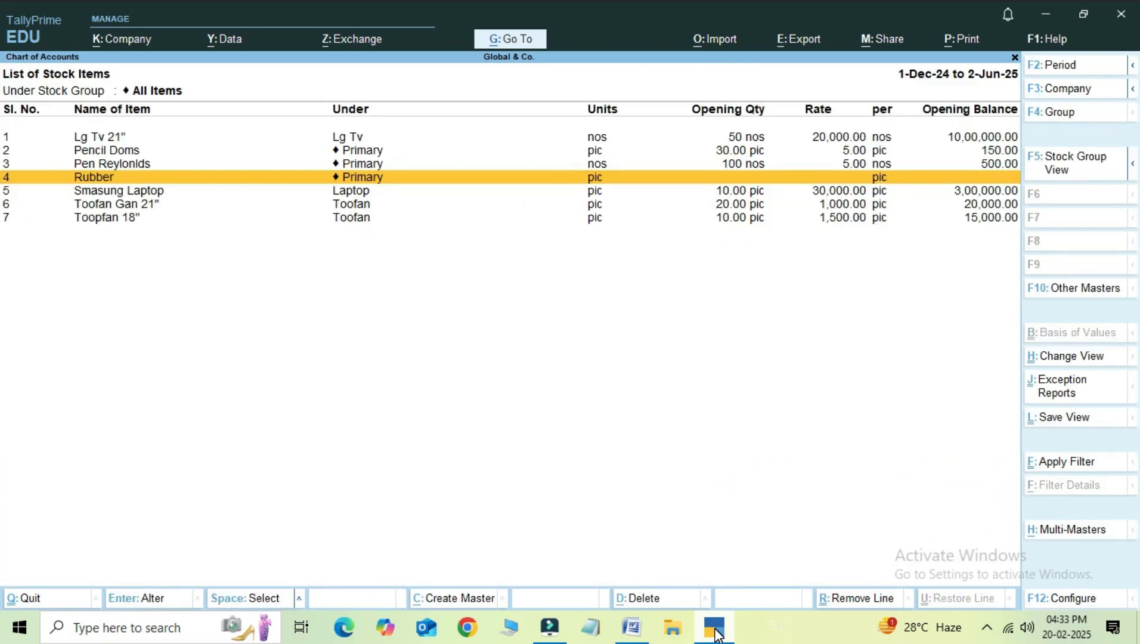
# Give the Smasung Laptop stock item the alias Slt and save it
pyautogui.press('Down')
pyautogui.press('Return')
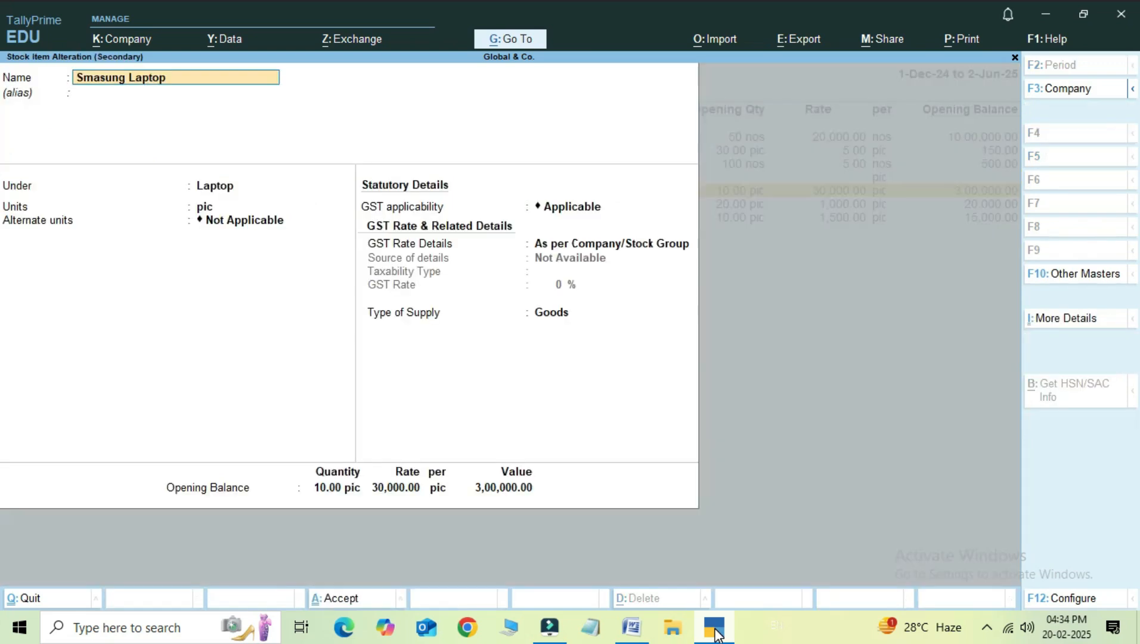
pyautogui.press('Return')
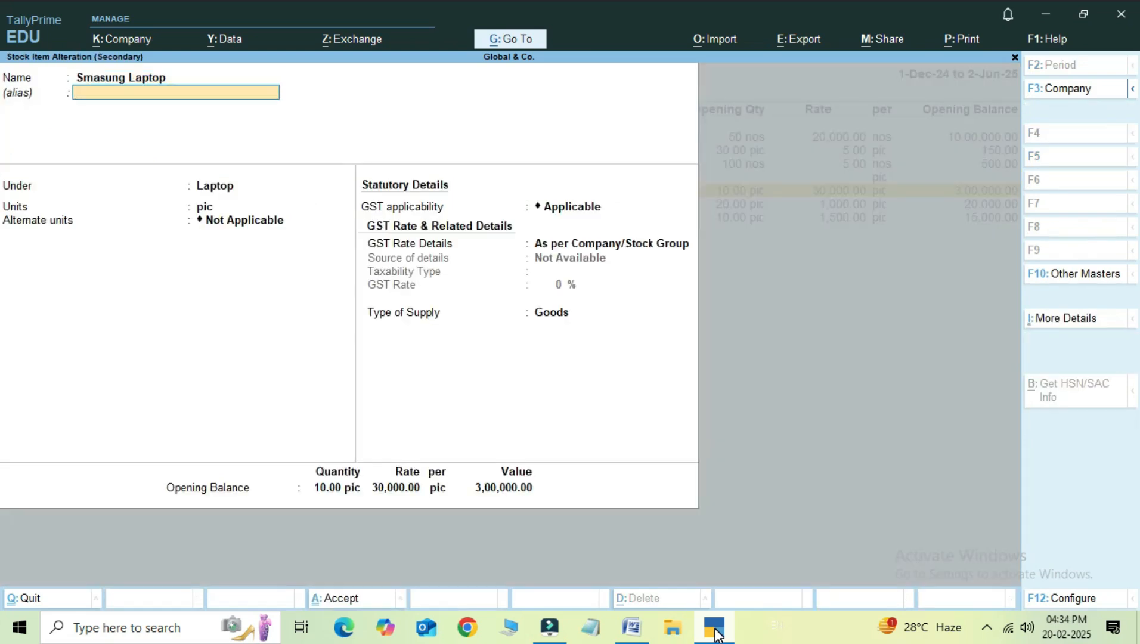
pyautogui.write('Slt')
pyautogui.press('Return')
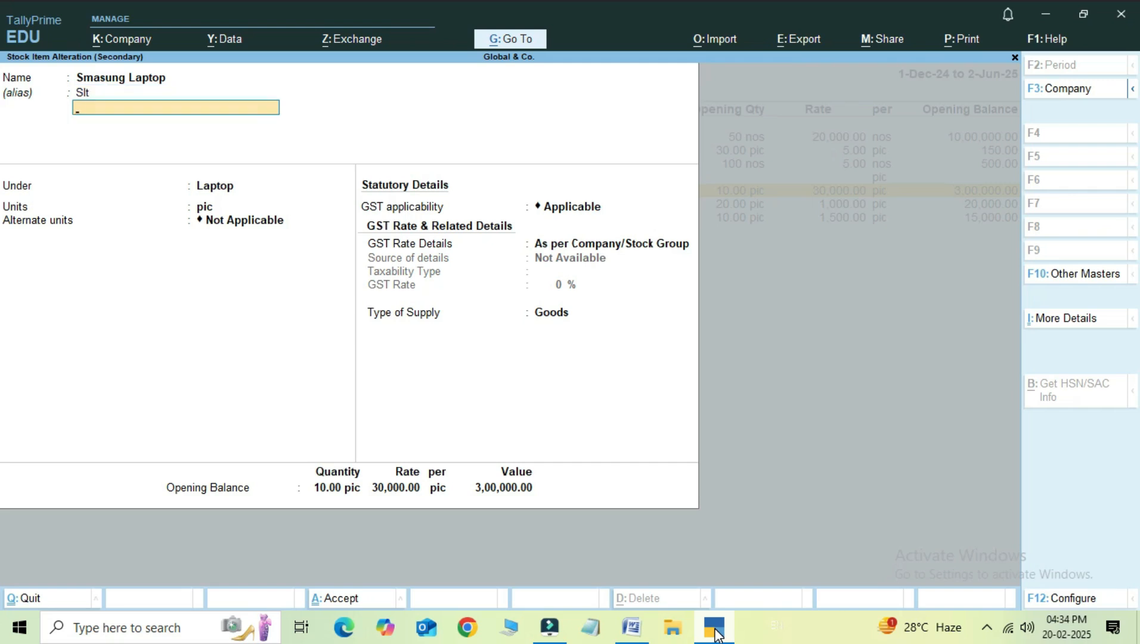
pyautogui.press('ctrl')
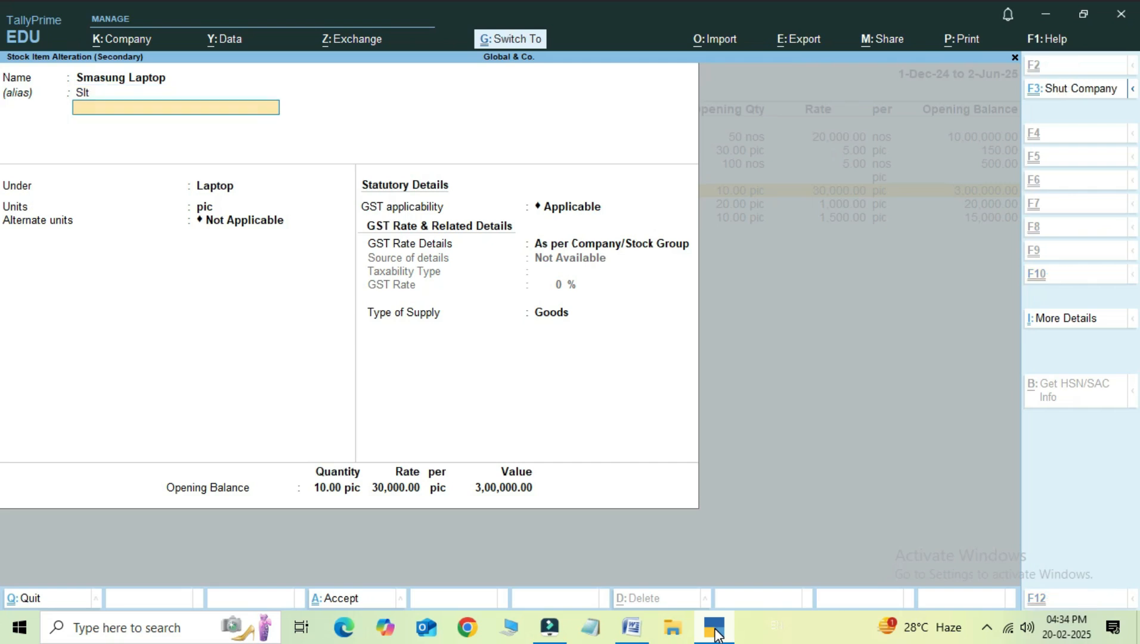
pyautogui.hotkey('ctrl', 'a')
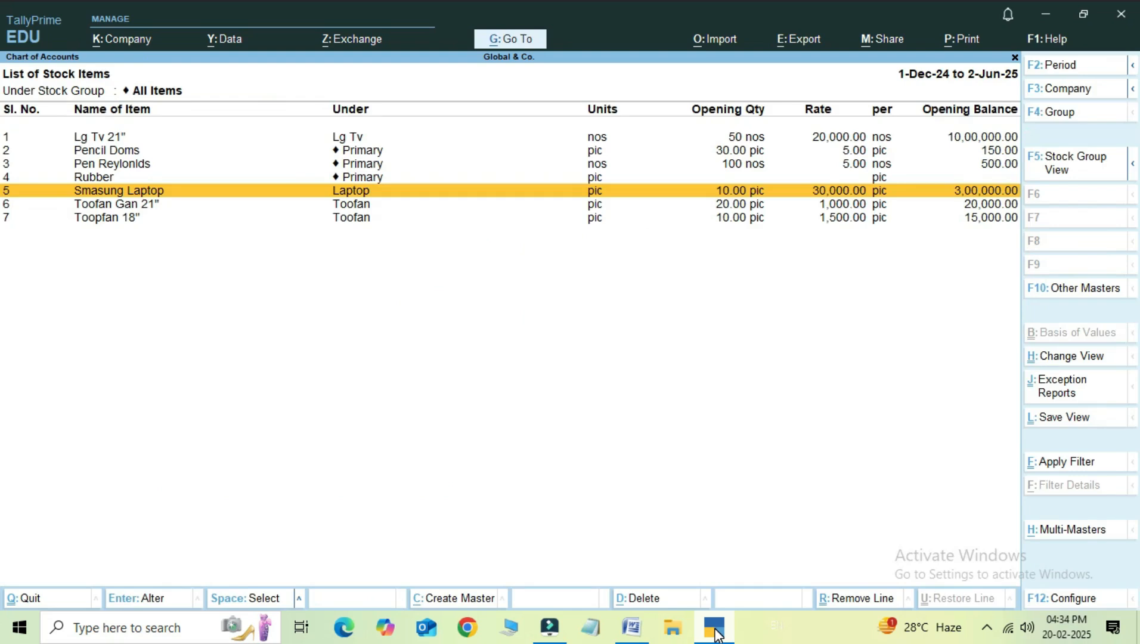
# Give the Toofan Gan 21" stock item the alias Tg21 and save it
pyautogui.press('Down')
pyautogui.press('Return')
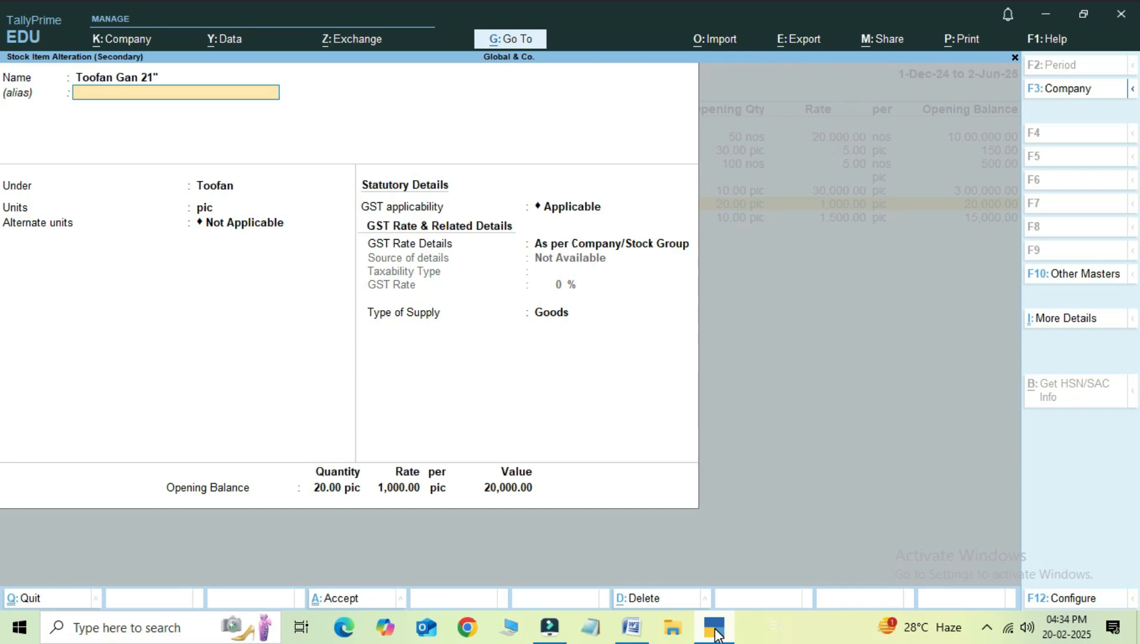
pyautogui.write('Tg21')
pyautogui.press('Return')
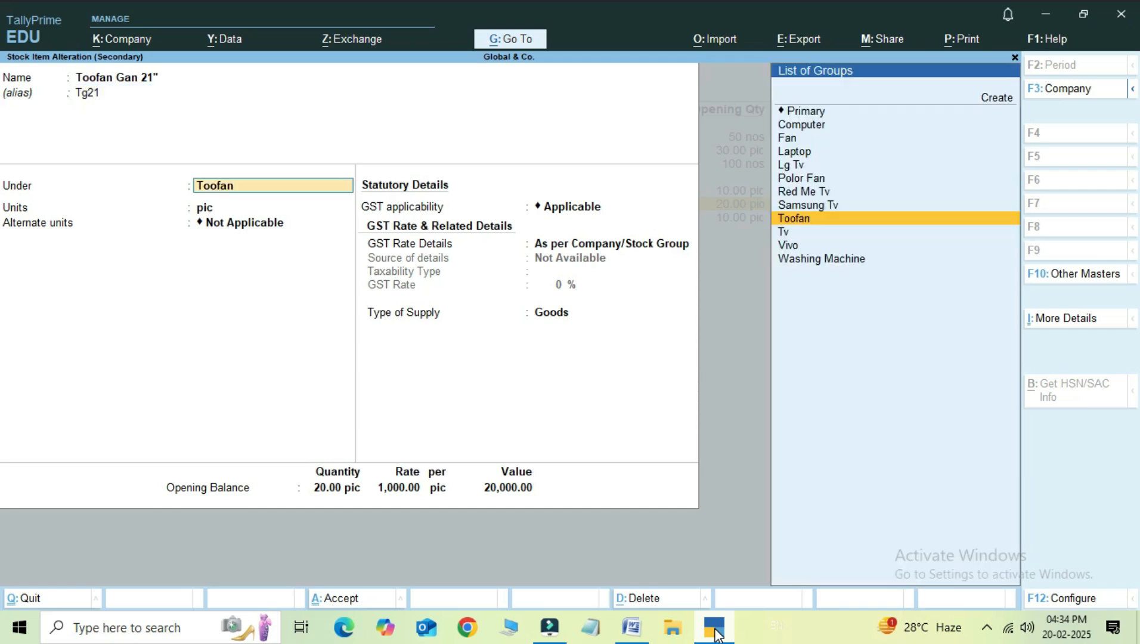
pyautogui.hotkey('ctrl', 'a')
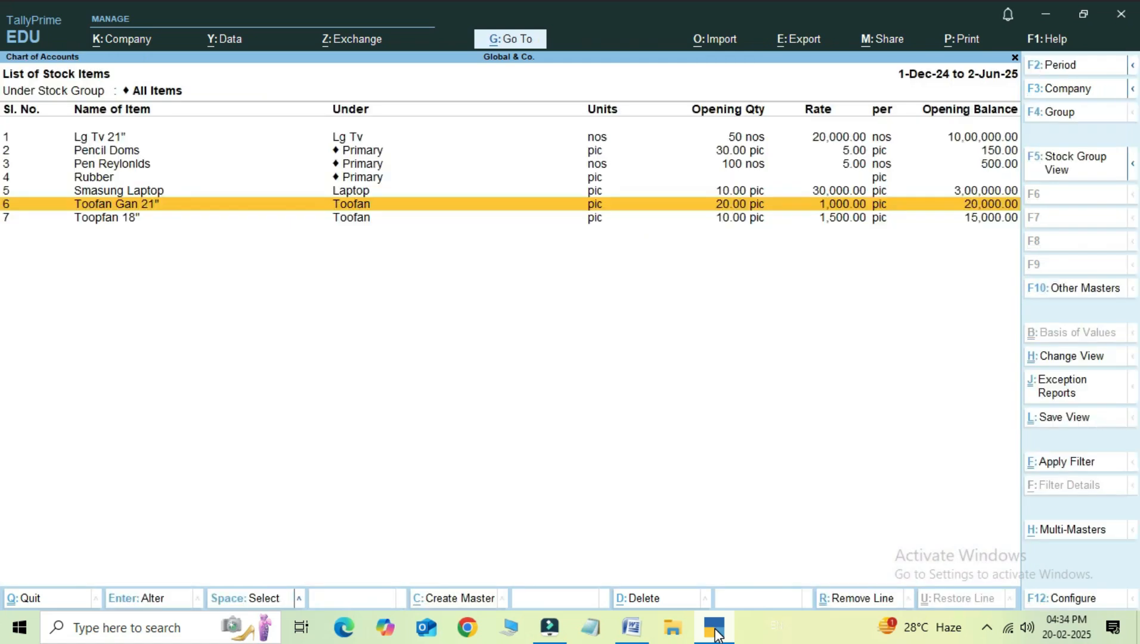
# Give the Toopfan 18" stock item the alias Tf21 and save it
pyautogui.press('Down')
pyautogui.press('Return')
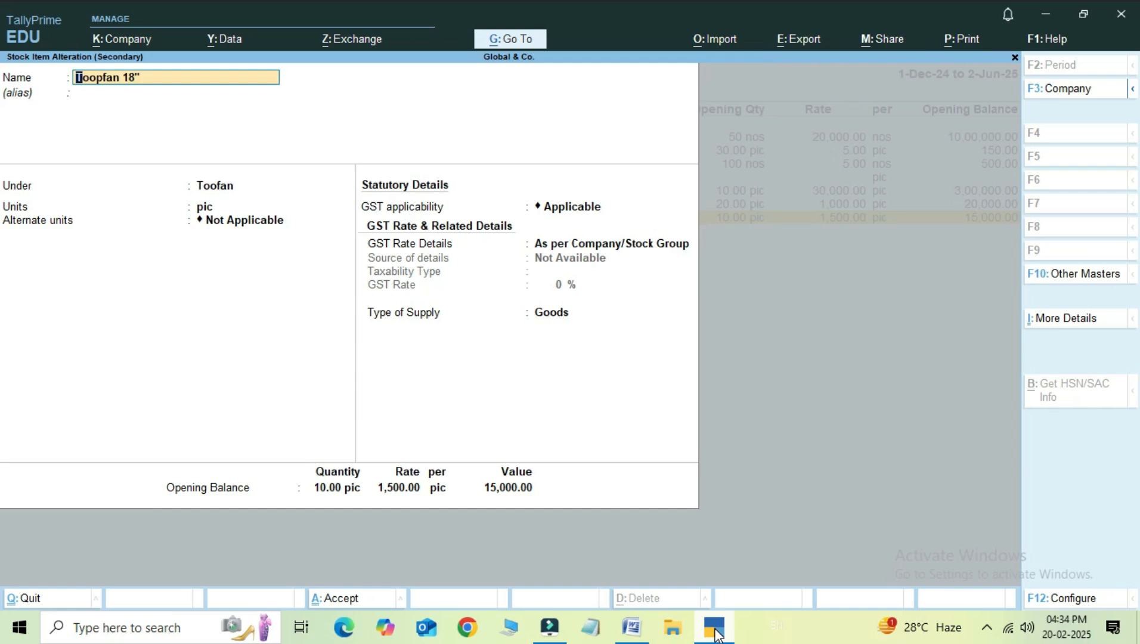
pyautogui.press('Return')
pyautogui.write('Tf21')
pyautogui.press('Return')
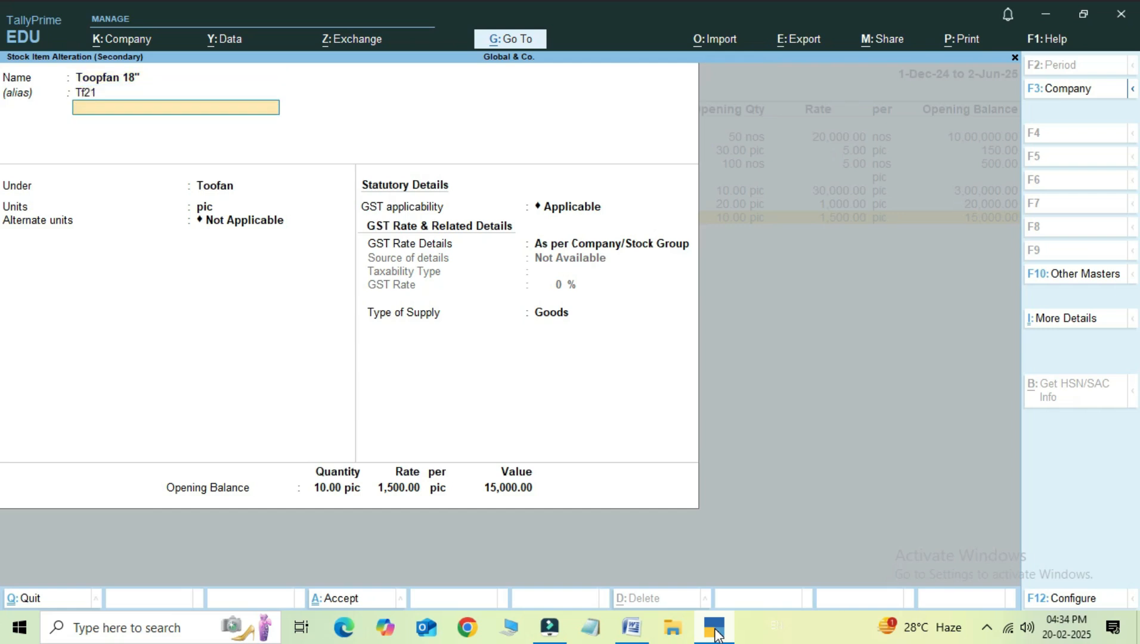
pyautogui.hotkey('ctrl', 'a')
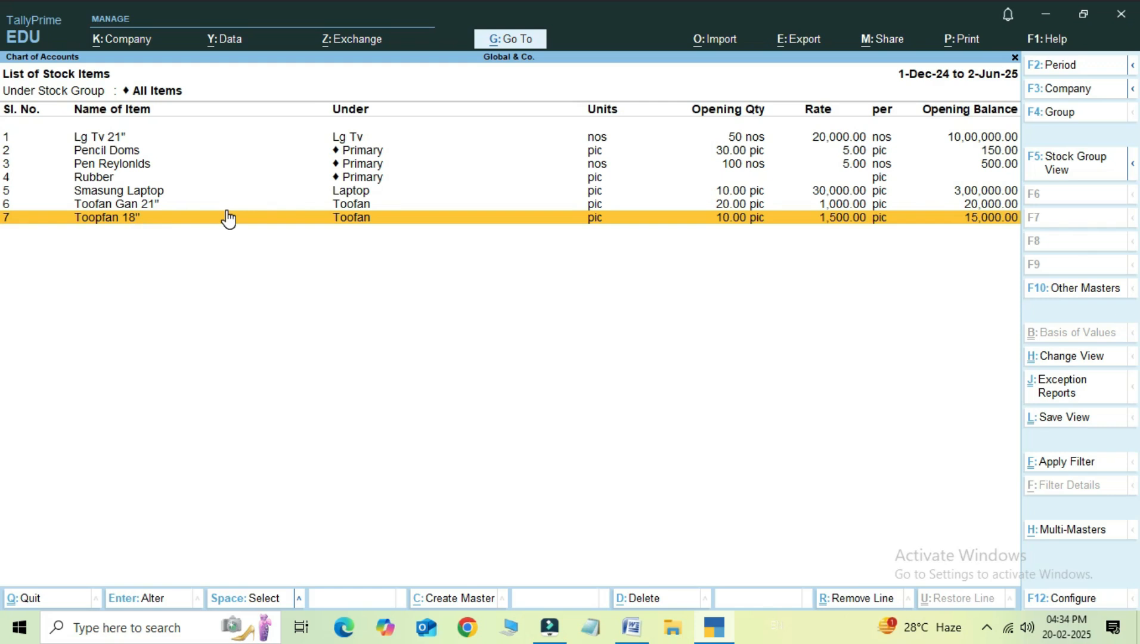
# Configure the stock item list to display masters as Part No./Alias (Name)
pyautogui.press('F12')
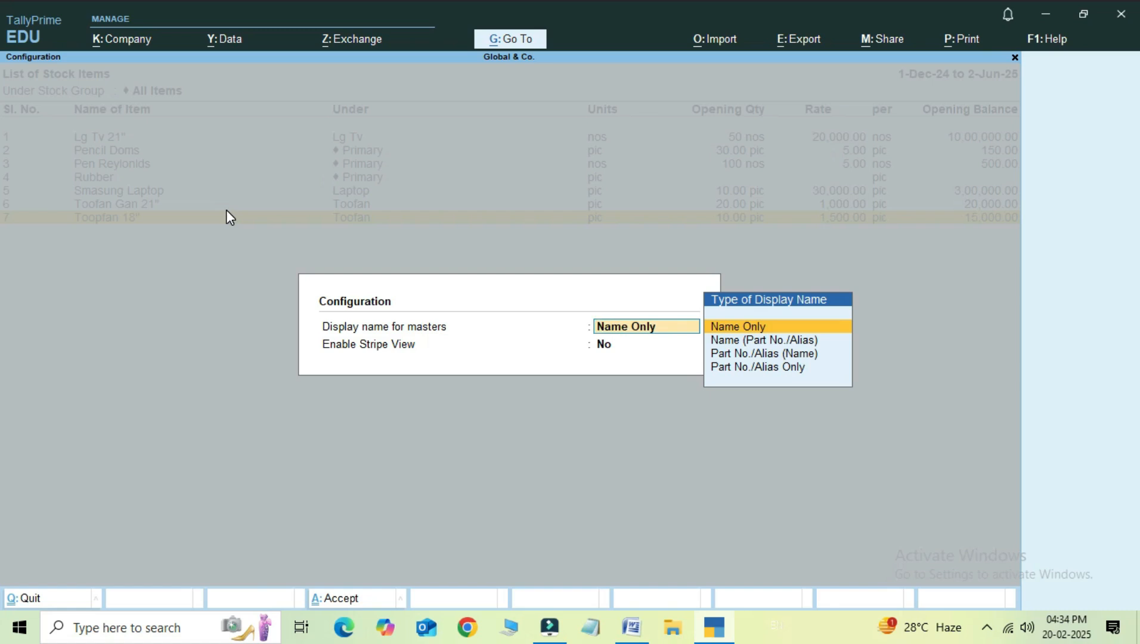
pyautogui.press('Down')
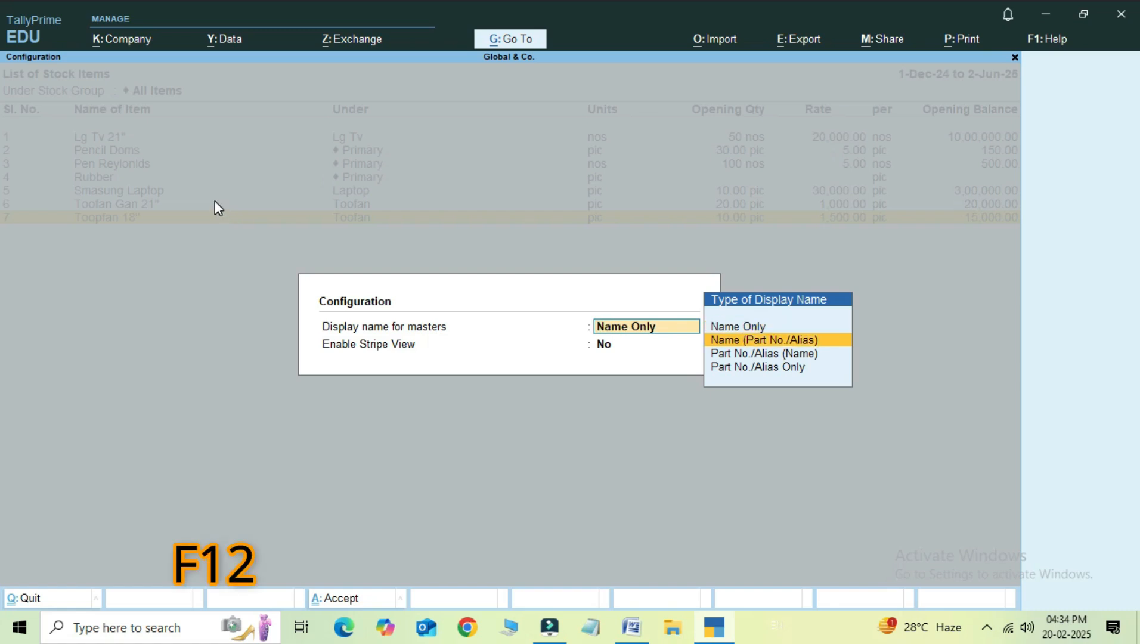
pyautogui.press('Up')
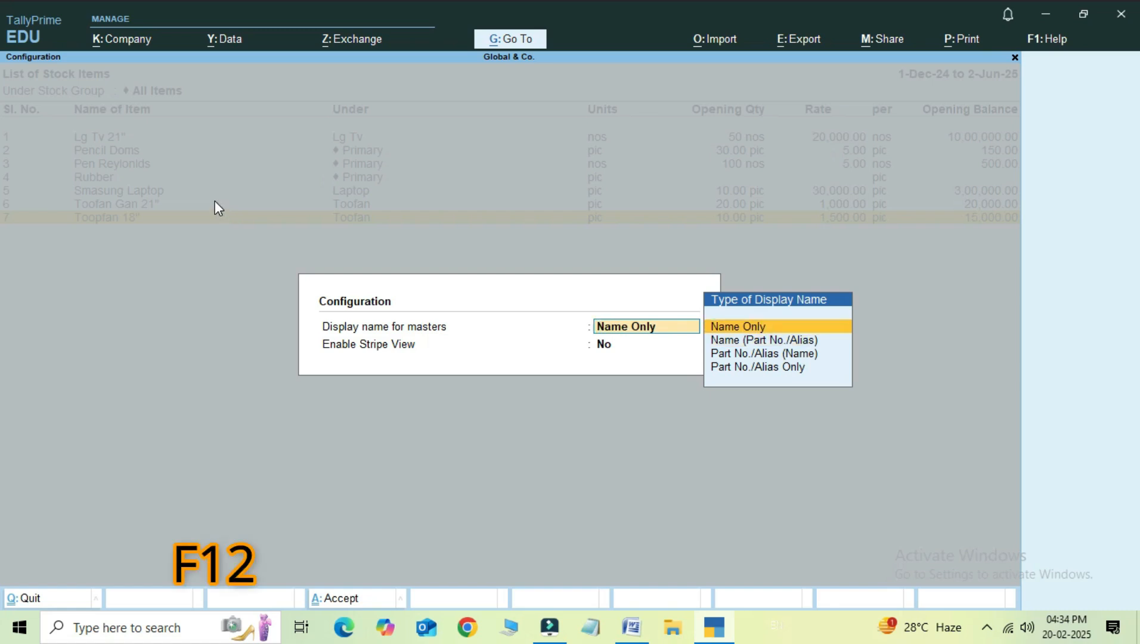
pyautogui.press('Down')
pyautogui.press('Down')
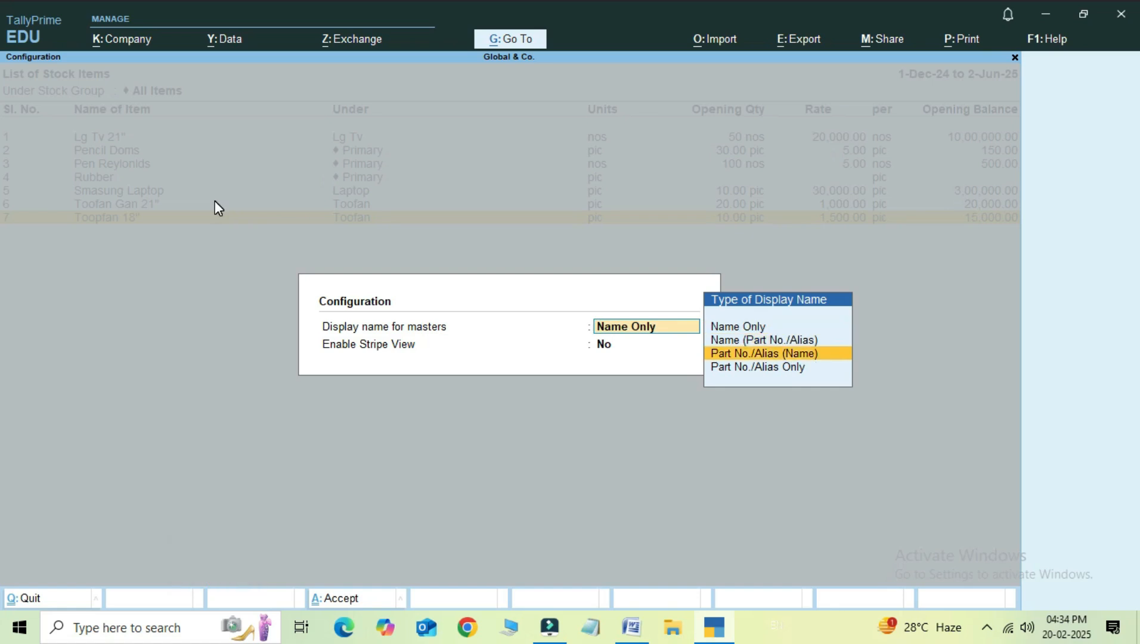
pyautogui.press('Up')
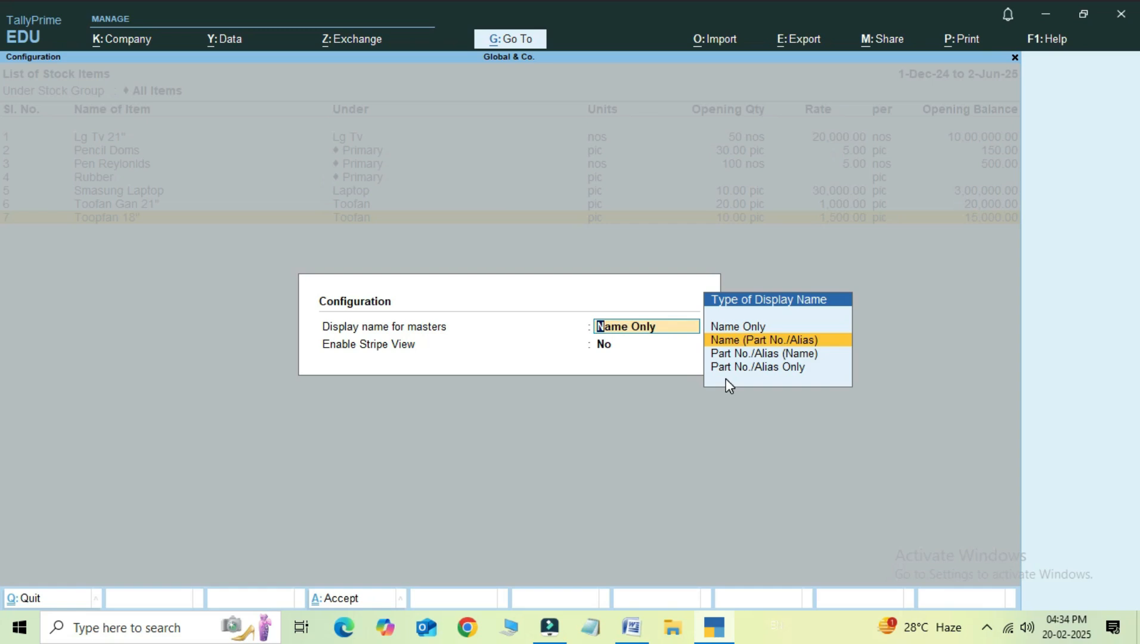
pyautogui.press('Down')
pyautogui.press('Down')
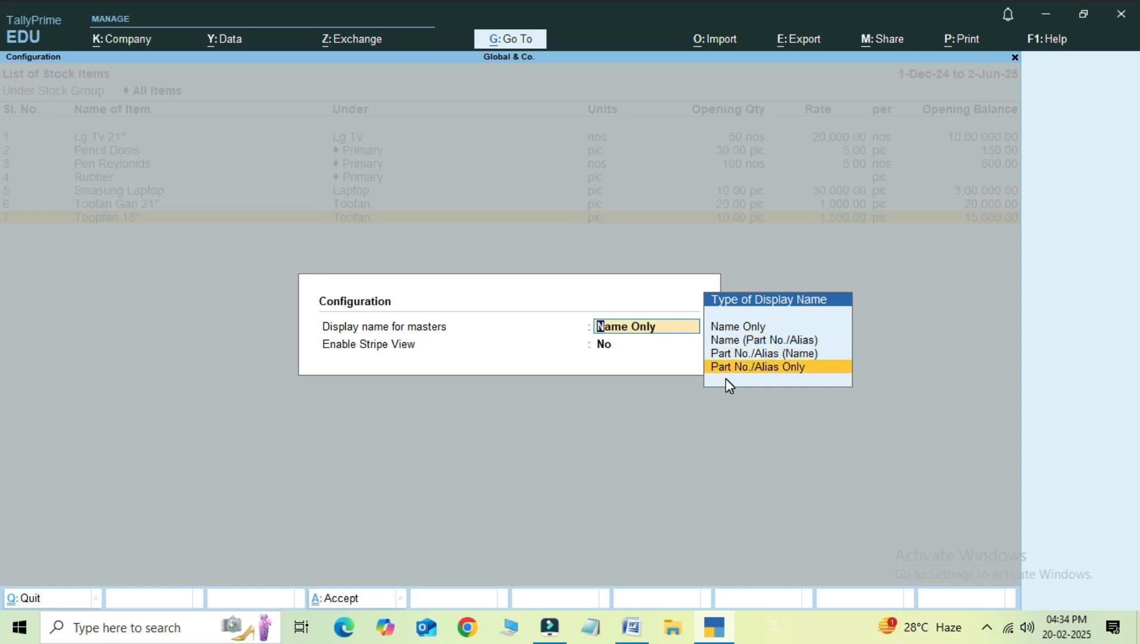
pyautogui.press('Up')
pyautogui.press('Up')
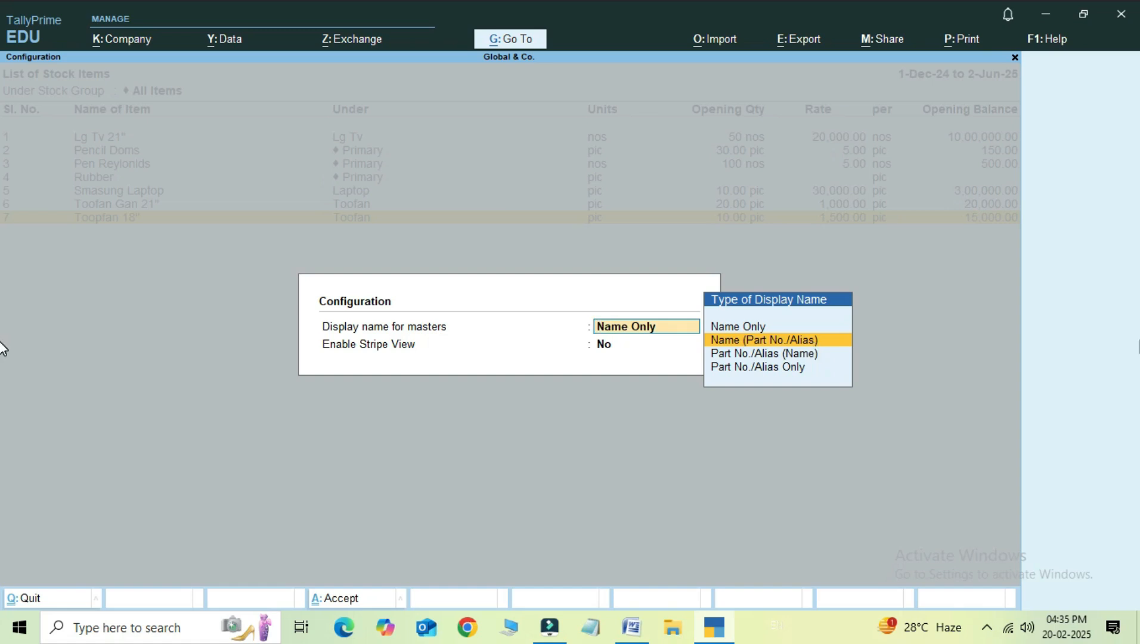
pyautogui.press('Down')
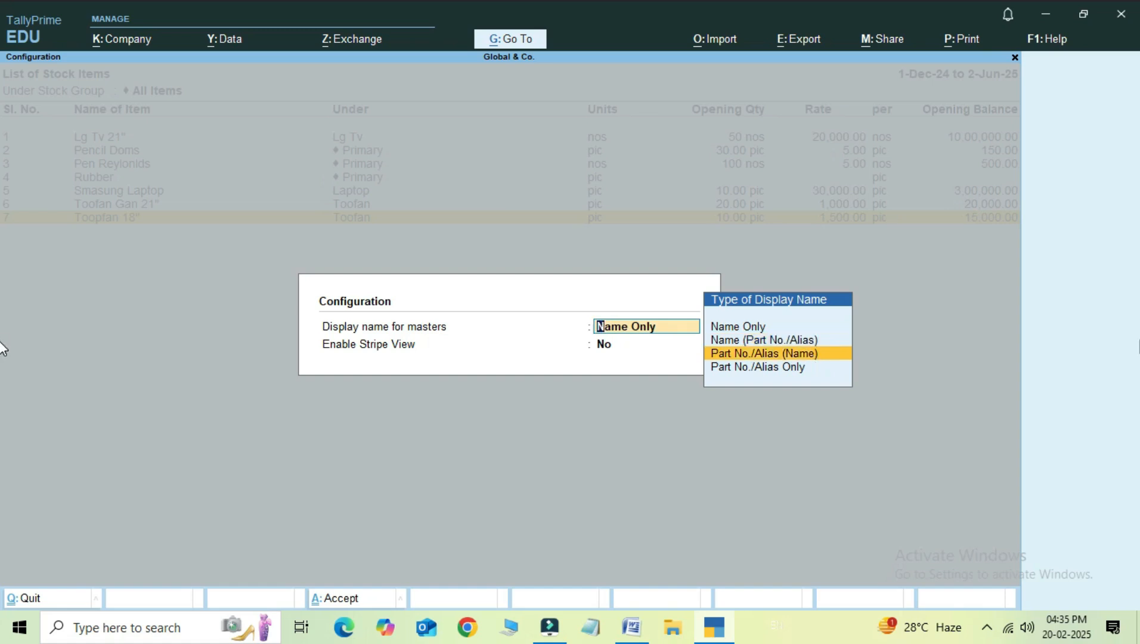
pyautogui.press('Return')
pyautogui.press('Return')
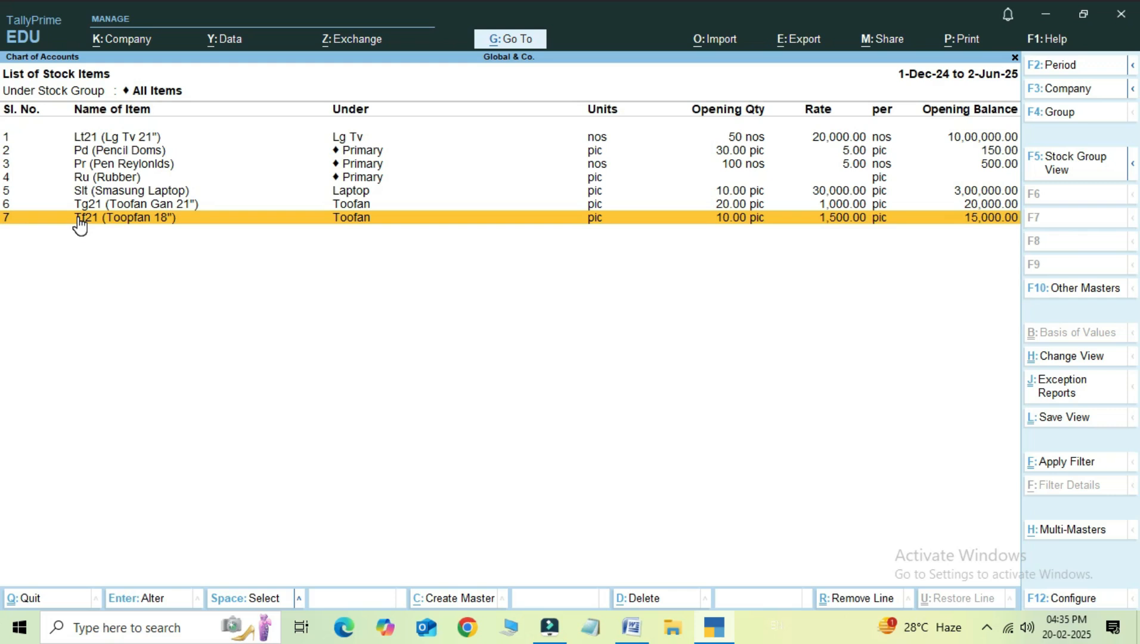
# Set the stock item list's display name for masters to Name (Part No./Alias)
pyautogui.press('F12')
pyautogui.press('Up')
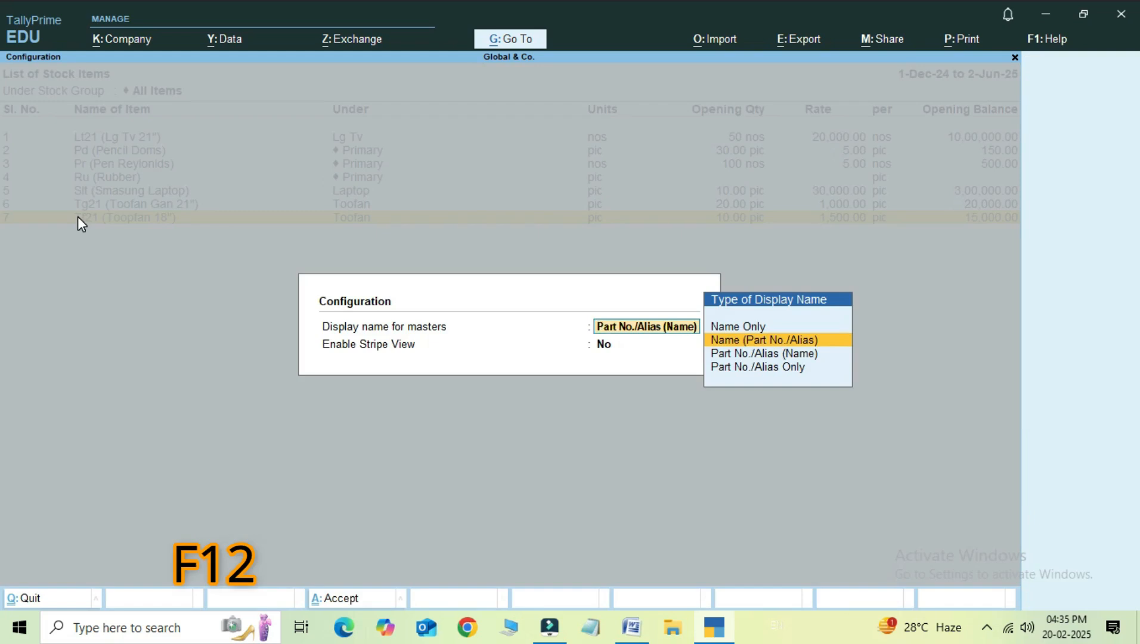
pyautogui.press('Return')
pyautogui.press('Return')
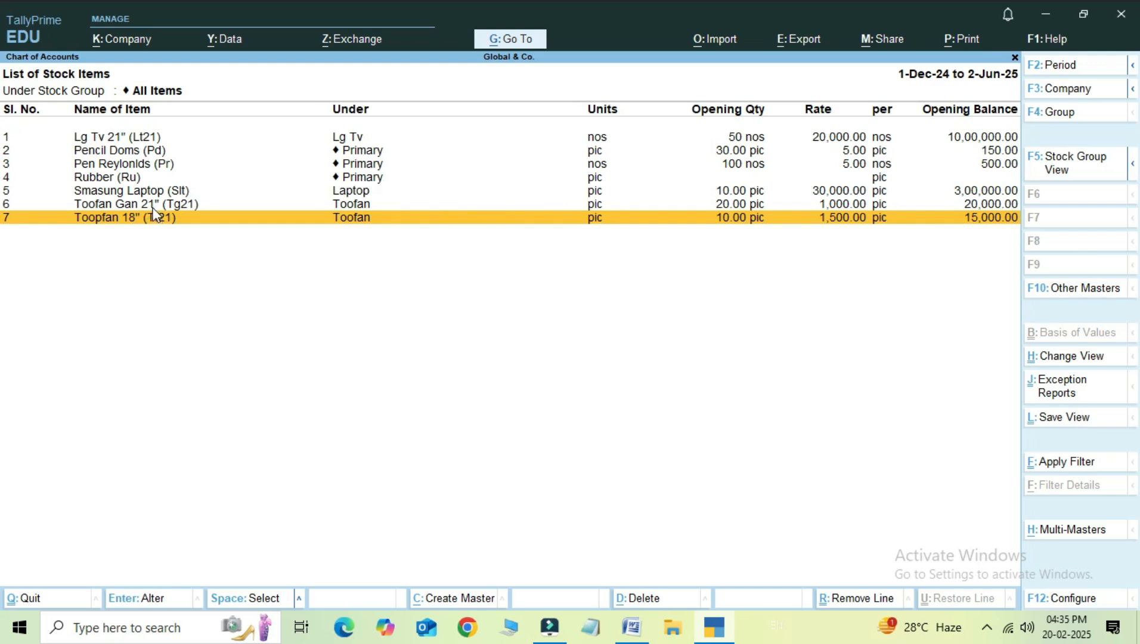
# Leave the stock item list for the Gateway of Tally and open a new sales voucher
pyautogui.press('Escape')
pyautogui.press('Escape')
pyautogui.press('Escape')
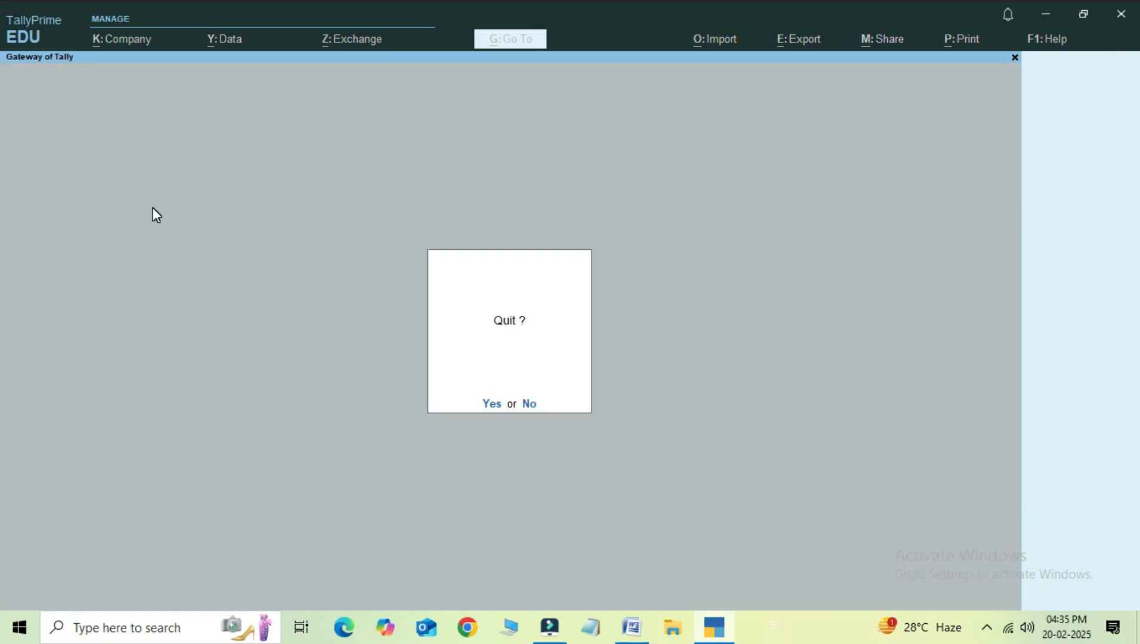
pyautogui.press('n')
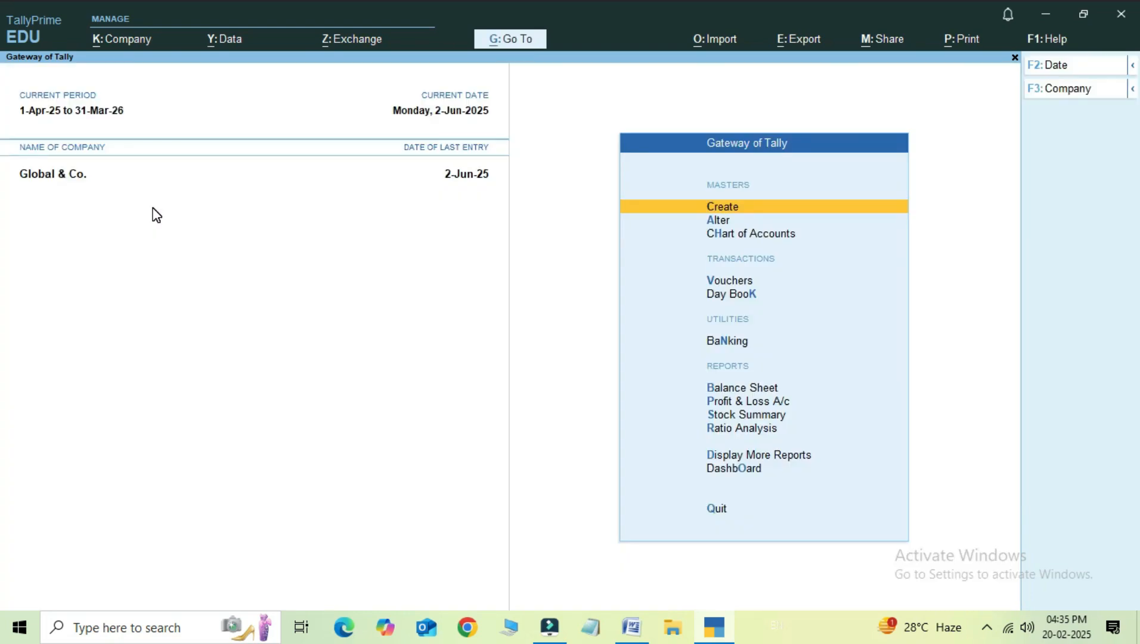
pyautogui.press('Down')
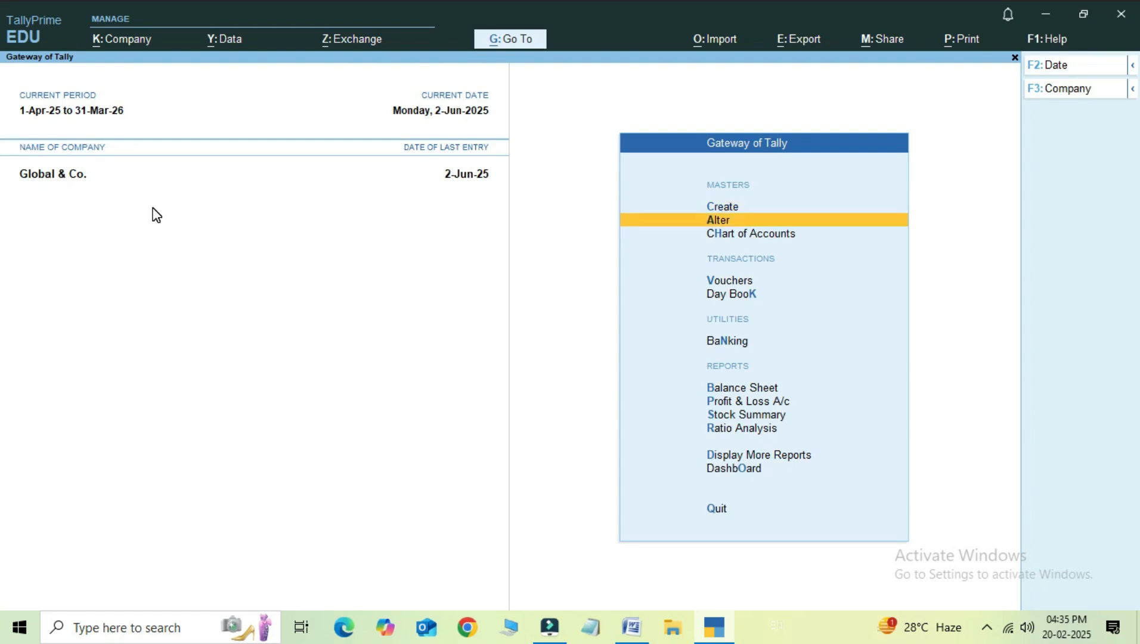
pyautogui.press('Down')
pyautogui.press('Down')
pyautogui.press('Return')
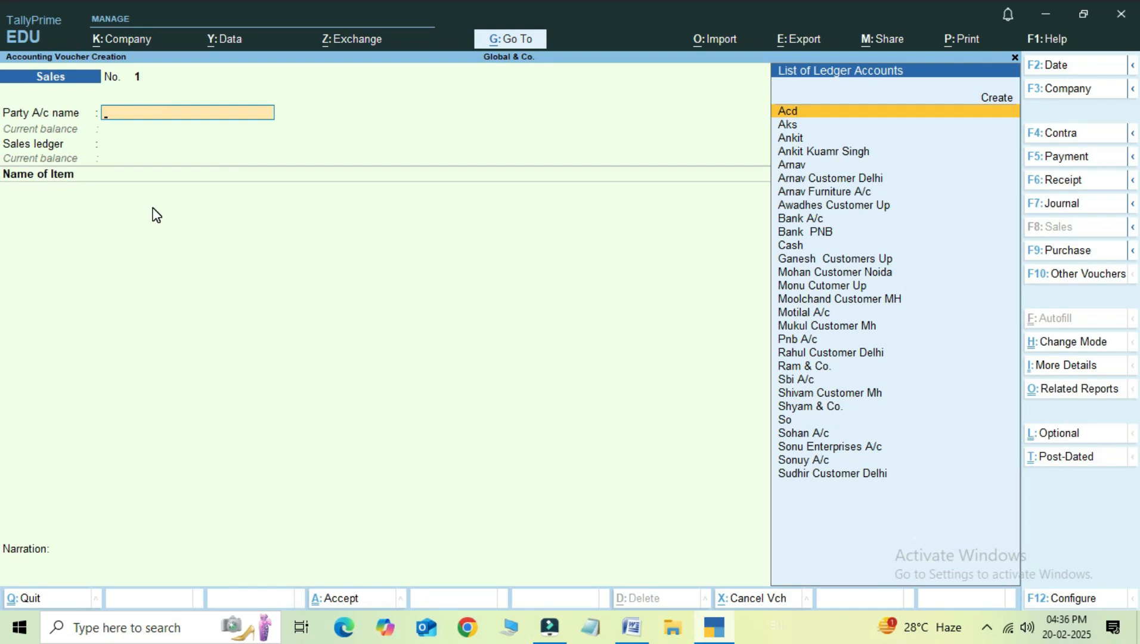
# Fill the sales voucher header with the customer's full-name ledger as party, its default party details, and Sale A/c as sales ledger
pyautogui.press('Down')
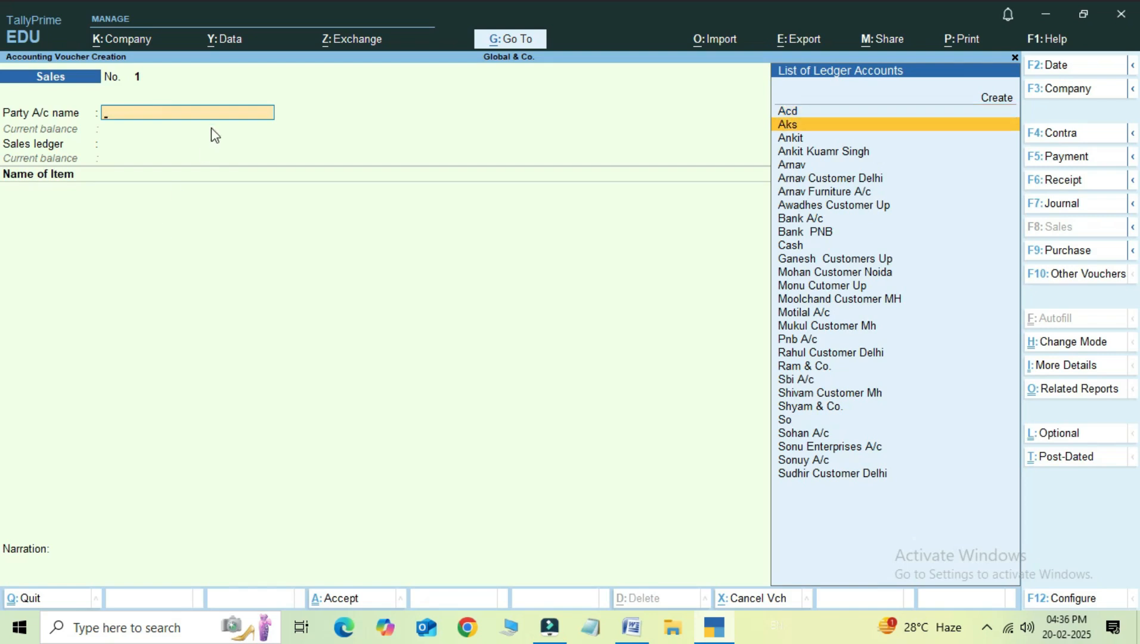
pyautogui.press('Down')
pyautogui.press('Down')
pyautogui.press('Return')
pyautogui.hotkey('ctrl', 'a')
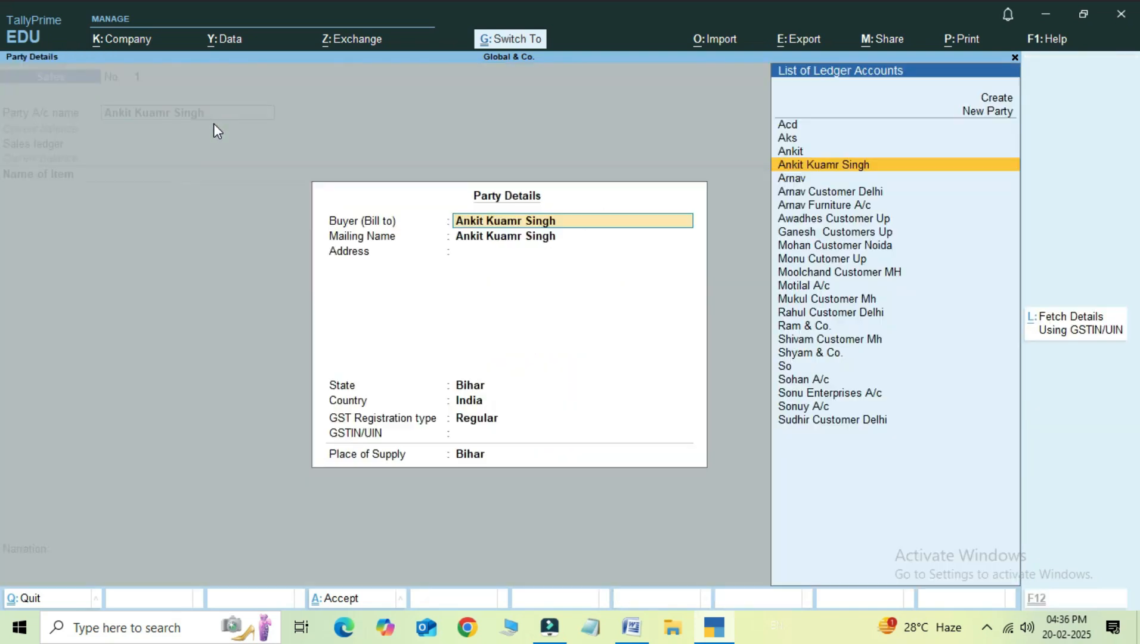
pyautogui.hotkey('ctrl', 'a')
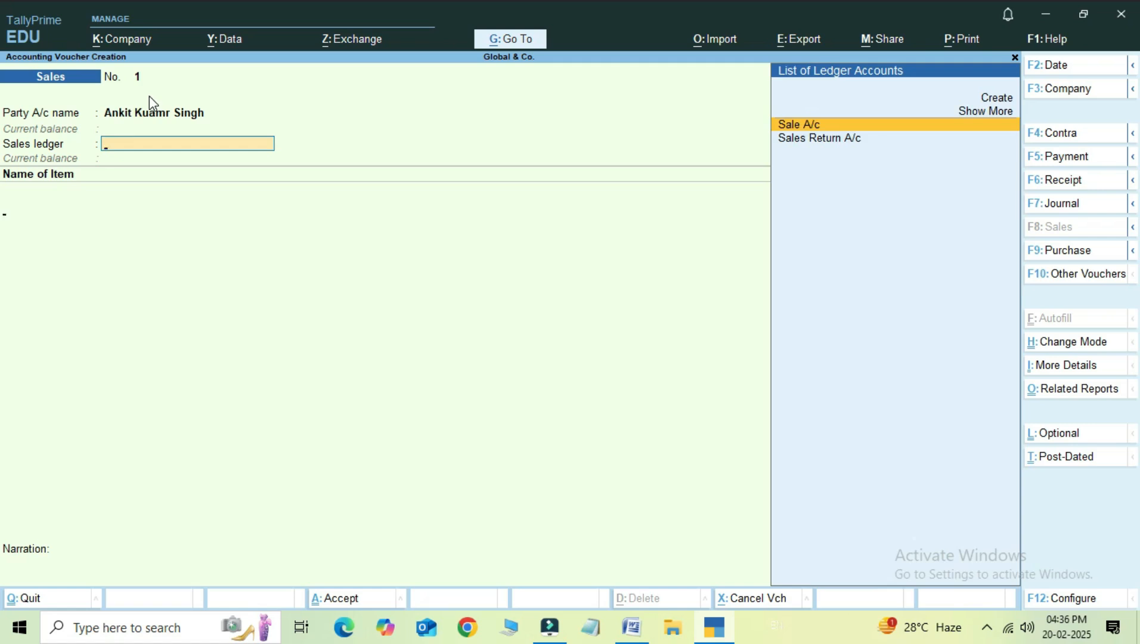
pyautogui.press('Return')
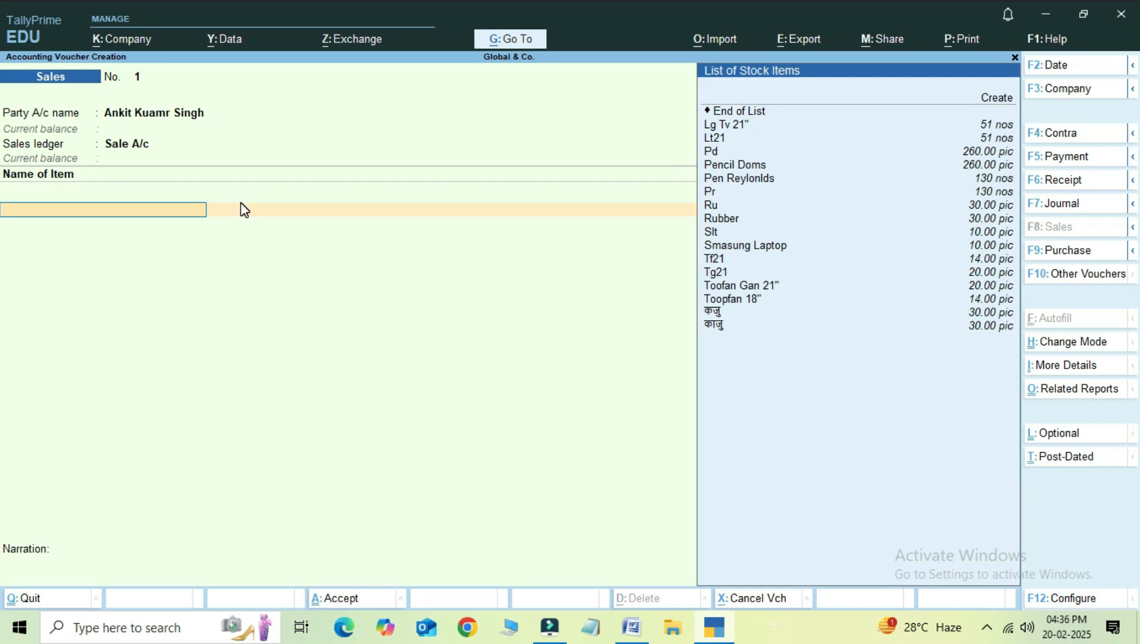
# Add the pen item by its alias Pr, with order Not Applicable, quantity 10 nos and the default rate
pyautogui.write('Pr')
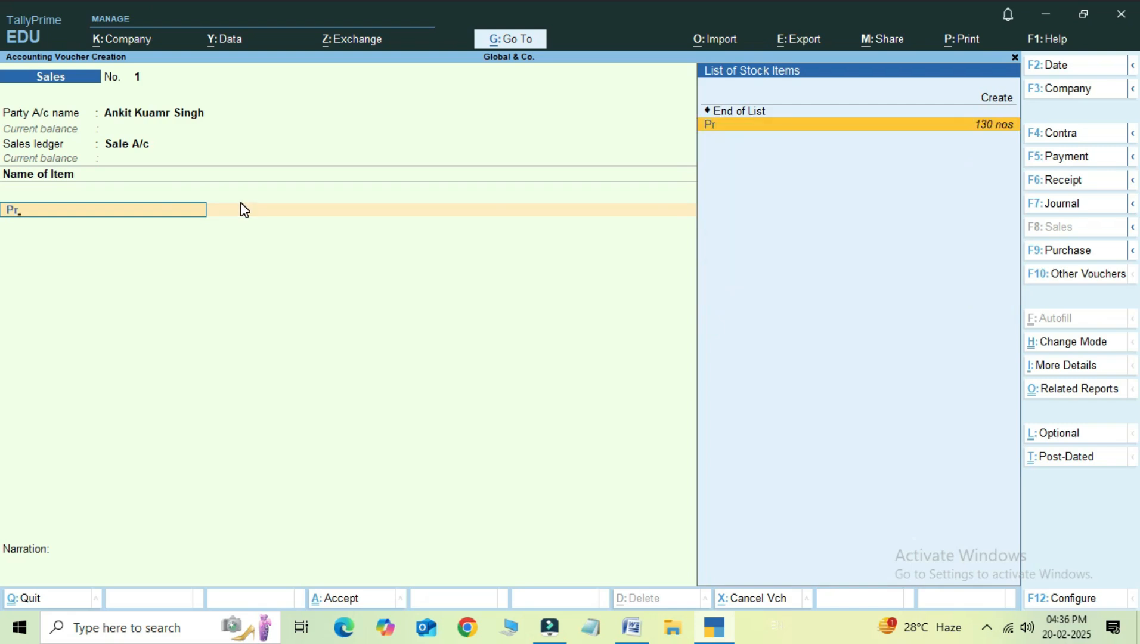
pyautogui.press('Return')
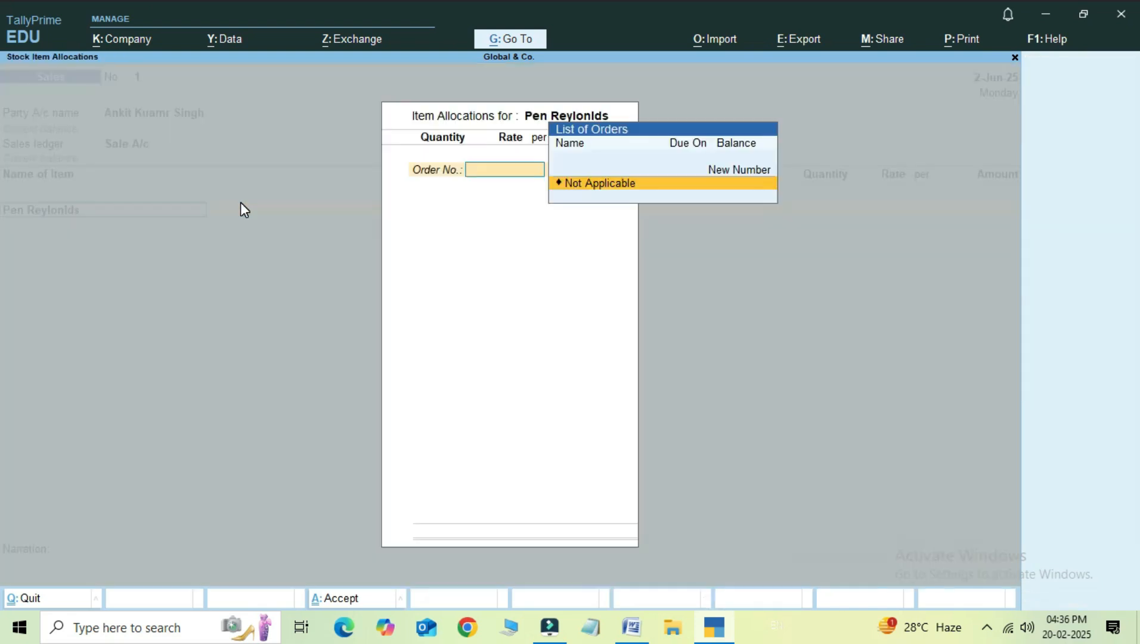
pyautogui.press('Return')
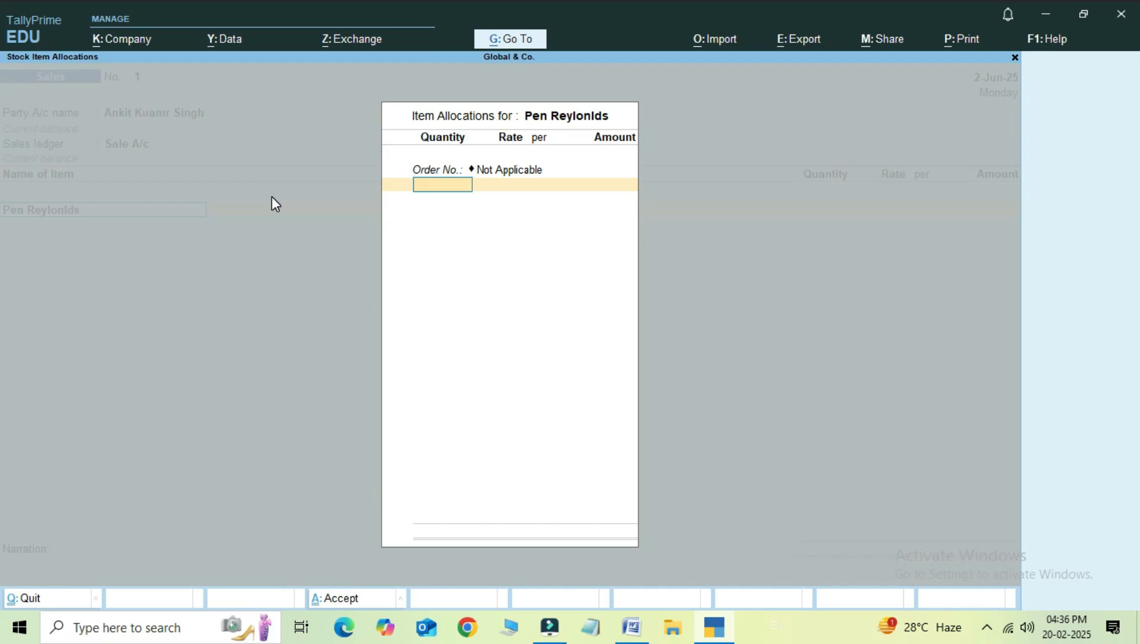
pyautogui.write('10')
pyautogui.press('Return')
pyautogui.press('Return')
pyautogui.press('Return')
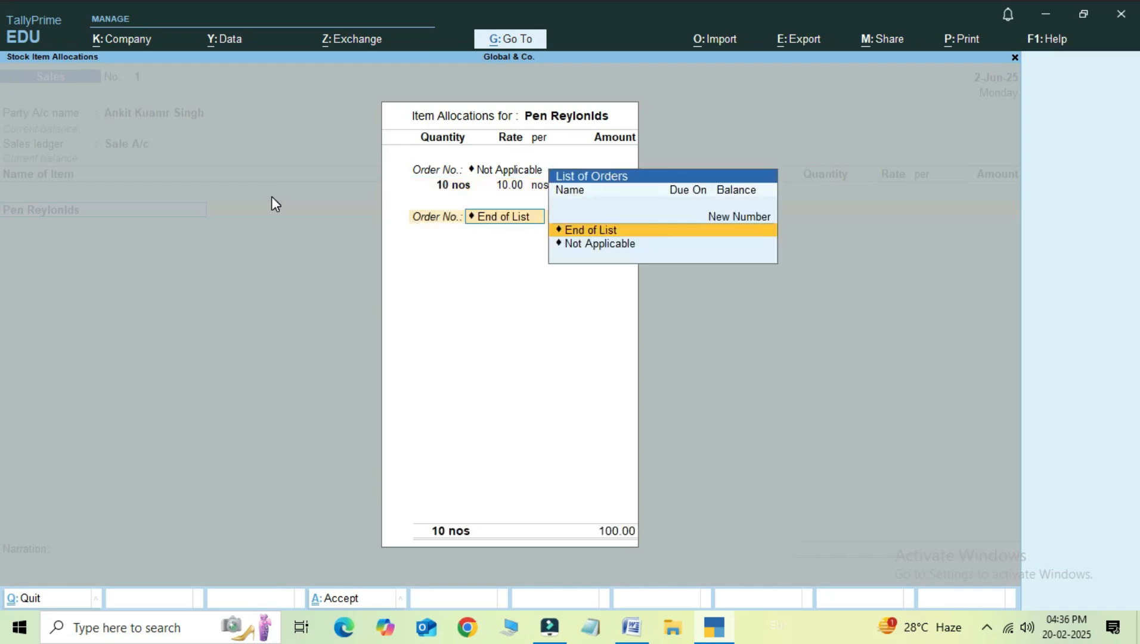
pyautogui.press('Return')
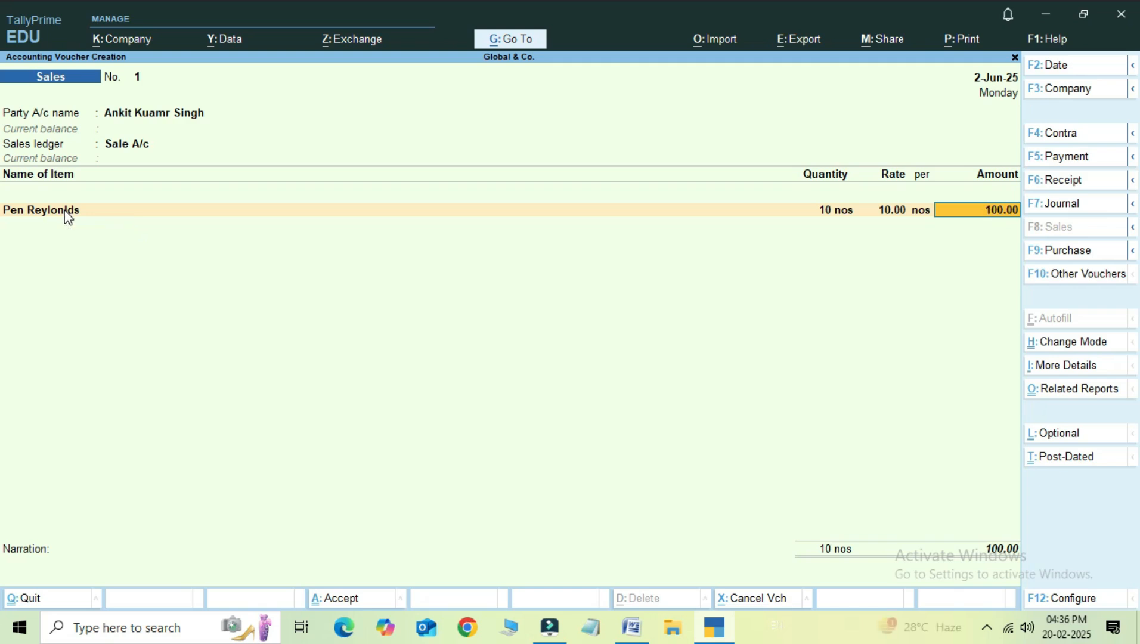
pyautogui.press('Return')
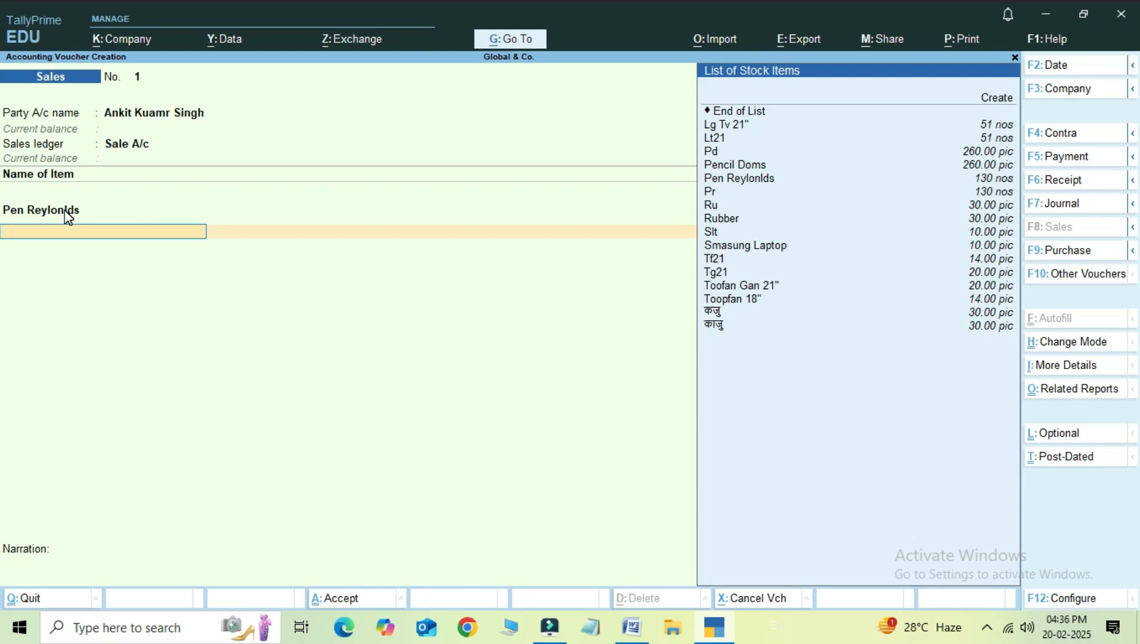
# Add the laptop item by its alias Slt, with order Not Applicable, quantity 1 pic and the default rate
pyautogui.write('Slt')
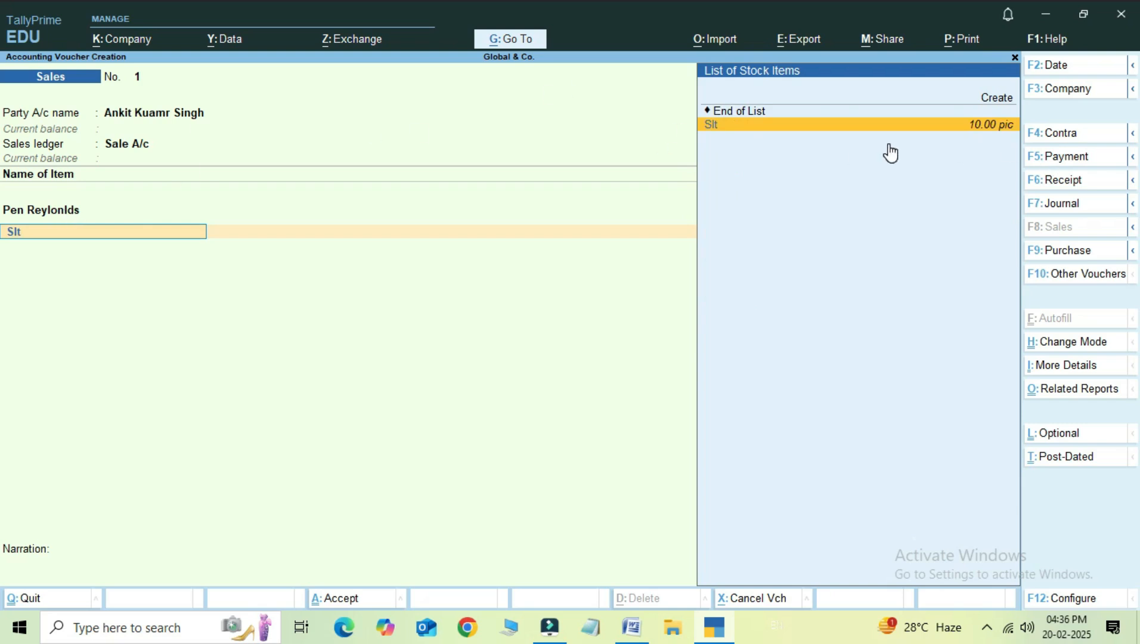
pyautogui.press('Return')
pyautogui.press('Return')
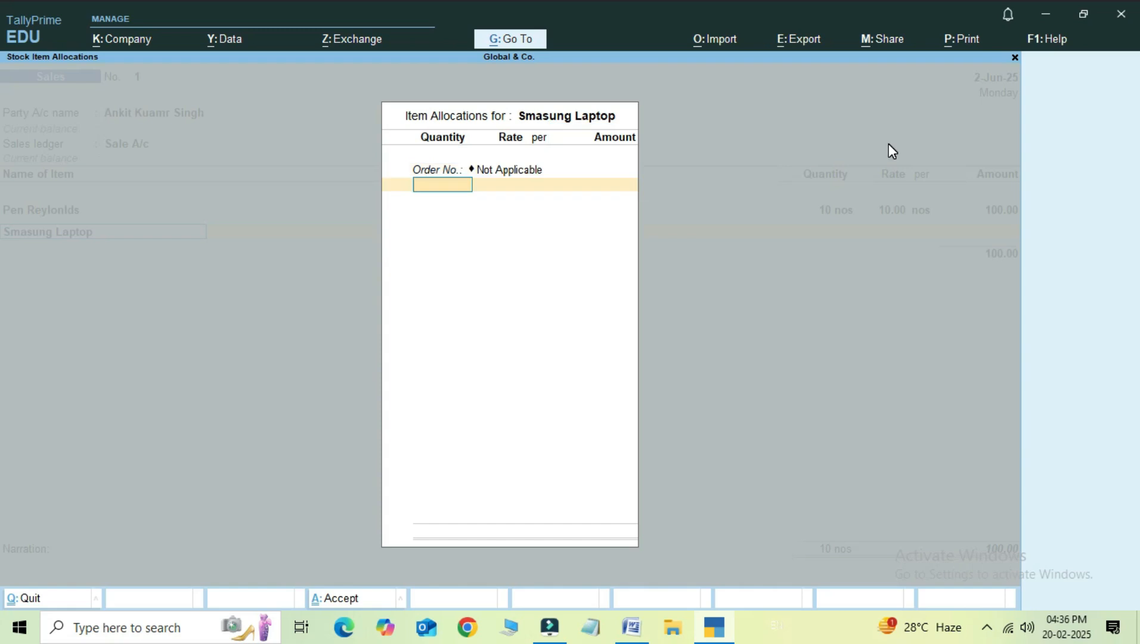
pyautogui.write('1')
pyautogui.press('Return')
pyautogui.press('Return')
pyautogui.press('Return')
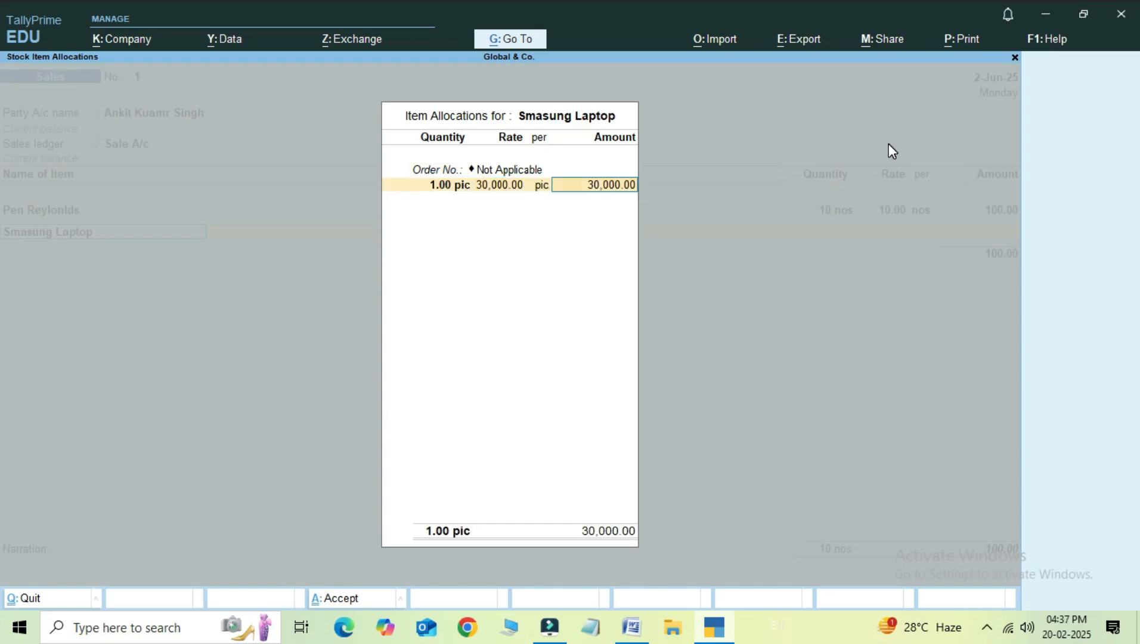
pyautogui.press('Return')
pyautogui.press('Return')
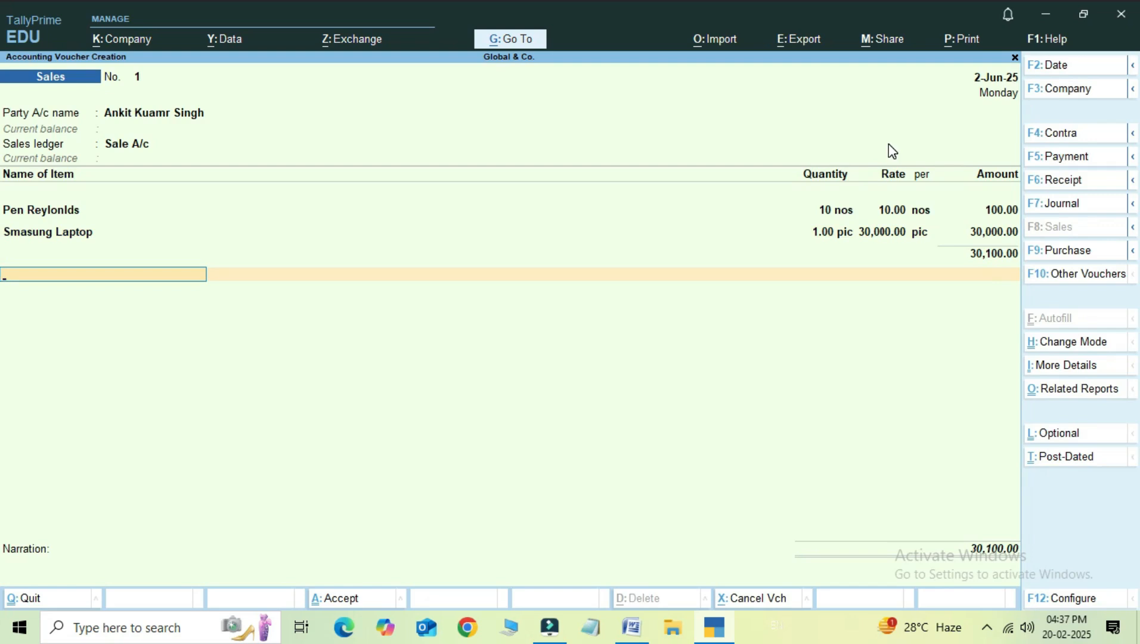
# Save the two-item sales voucher and return to the Gateway of Tally
pyautogui.hotkey('ctrl', 'a')
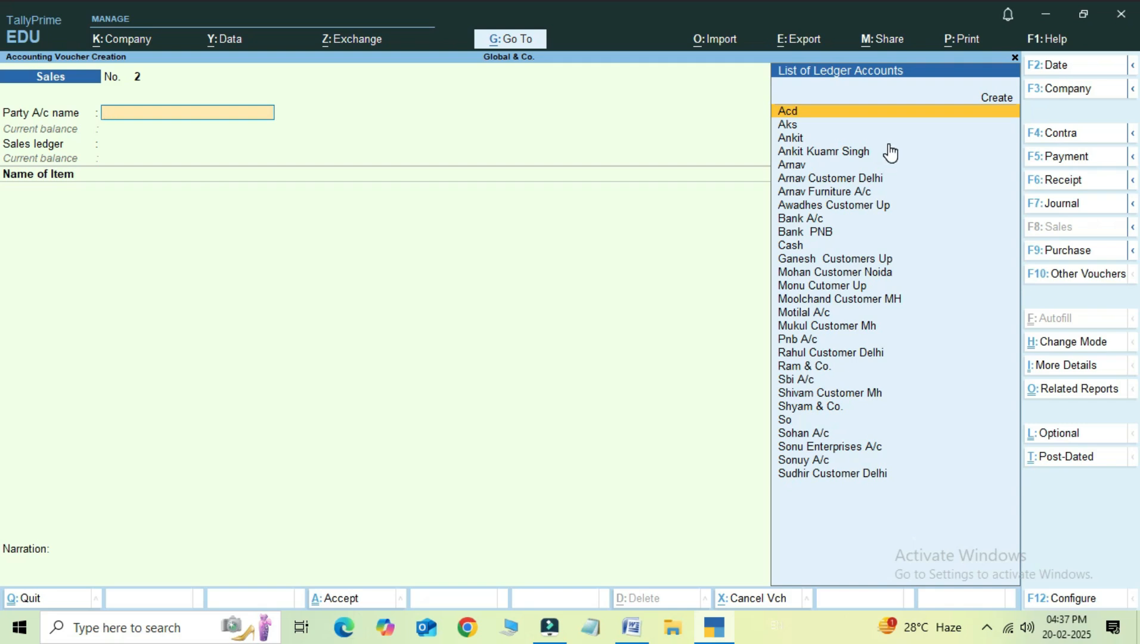
pyautogui.press('Escape')
pyautogui.press('y')
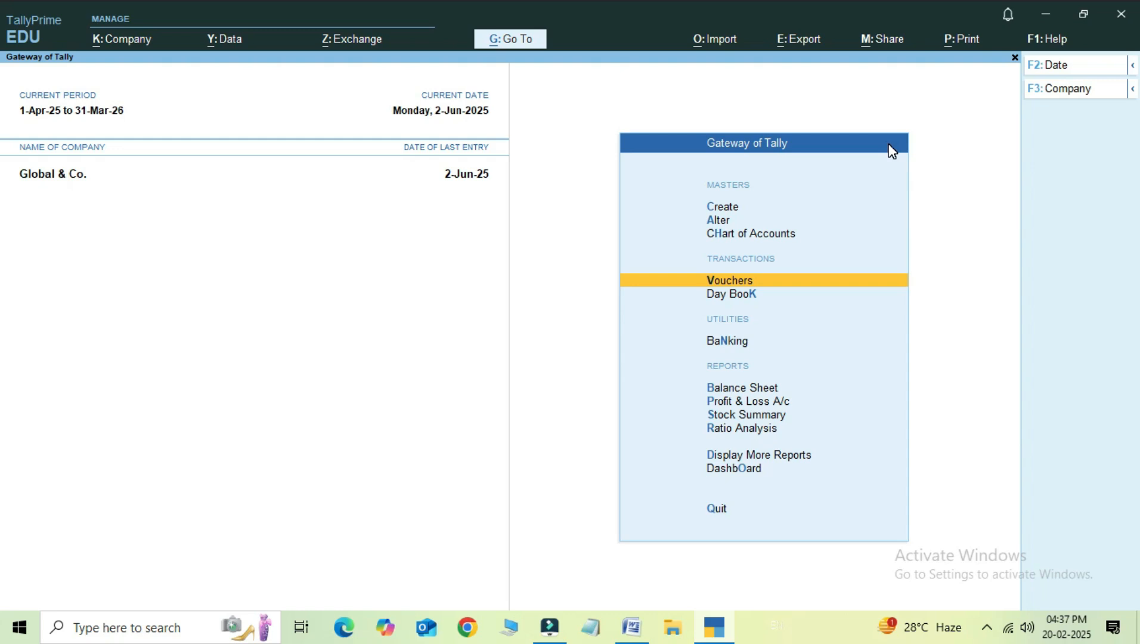
# Start creating a new stock item and name it Red Pen
pyautogui.press('Up')
pyautogui.press('Up')
pyautogui.press('Up')
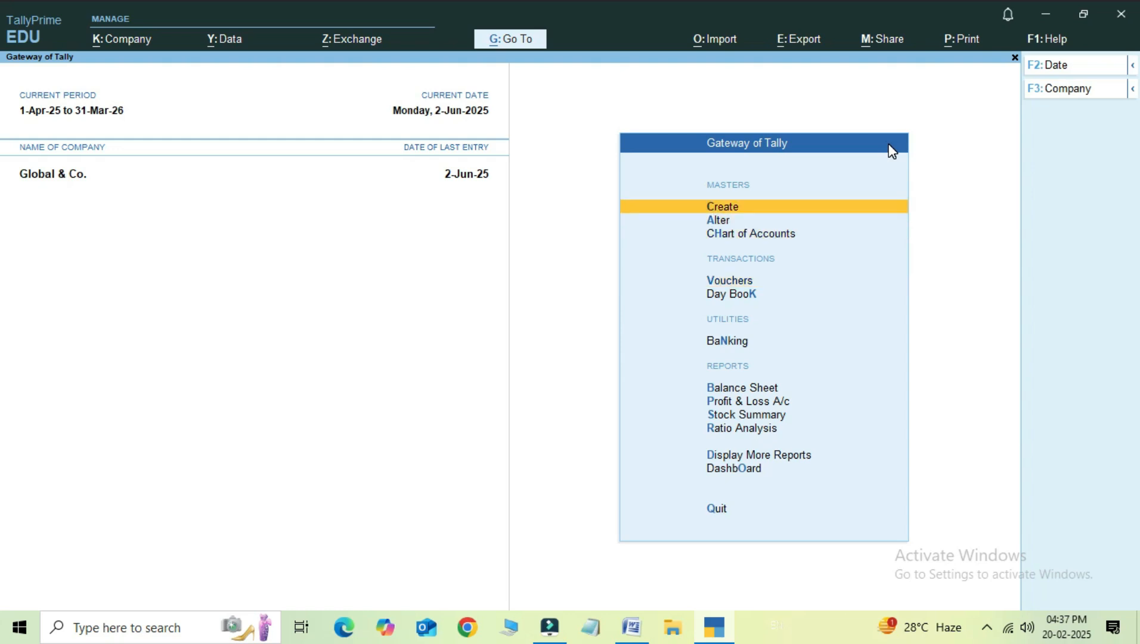
pyautogui.press('Return')
pyautogui.press('Down')
pyautogui.press('Down')
pyautogui.press('Down')
pyautogui.press('Down')
pyautogui.press('Down')
pyautogui.press('Down')
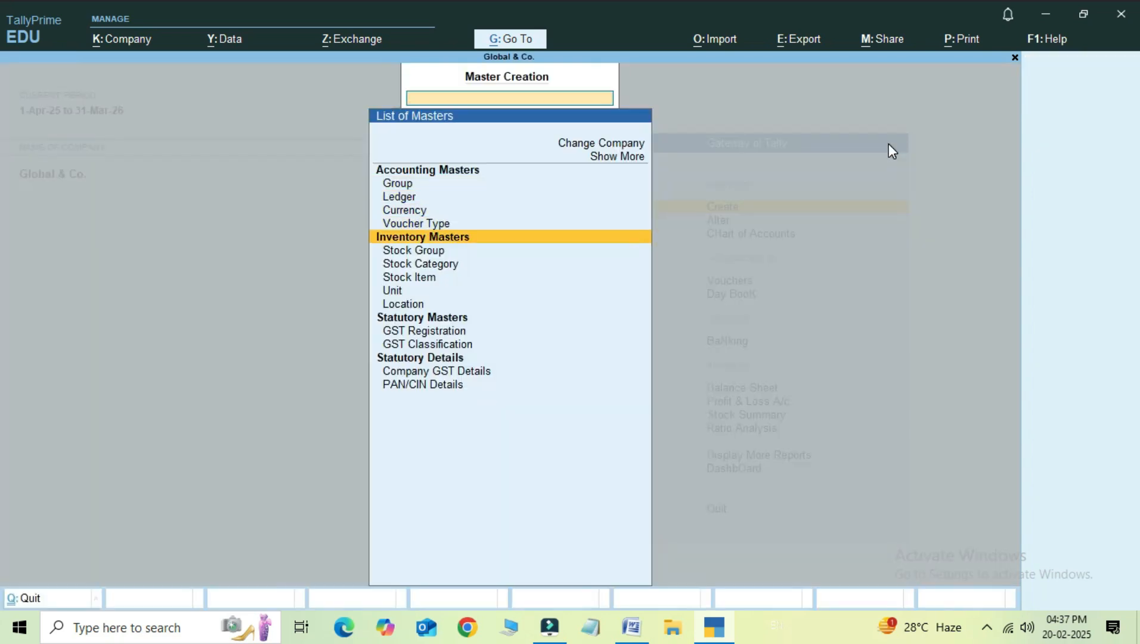
pyautogui.press('Return')
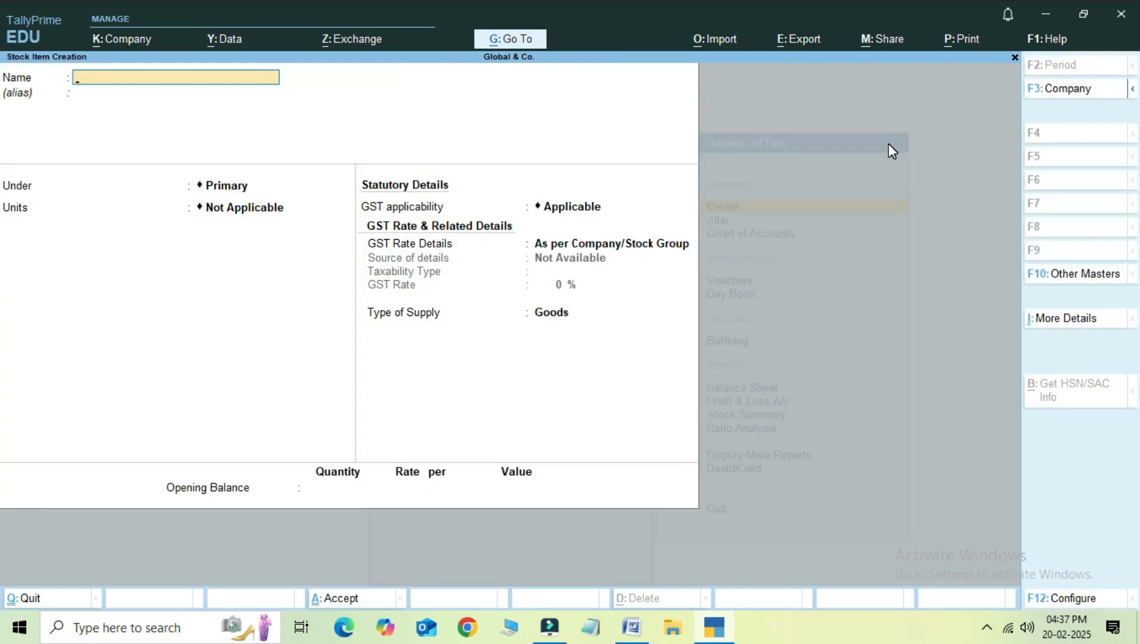
pyautogui.write('Red Pen')
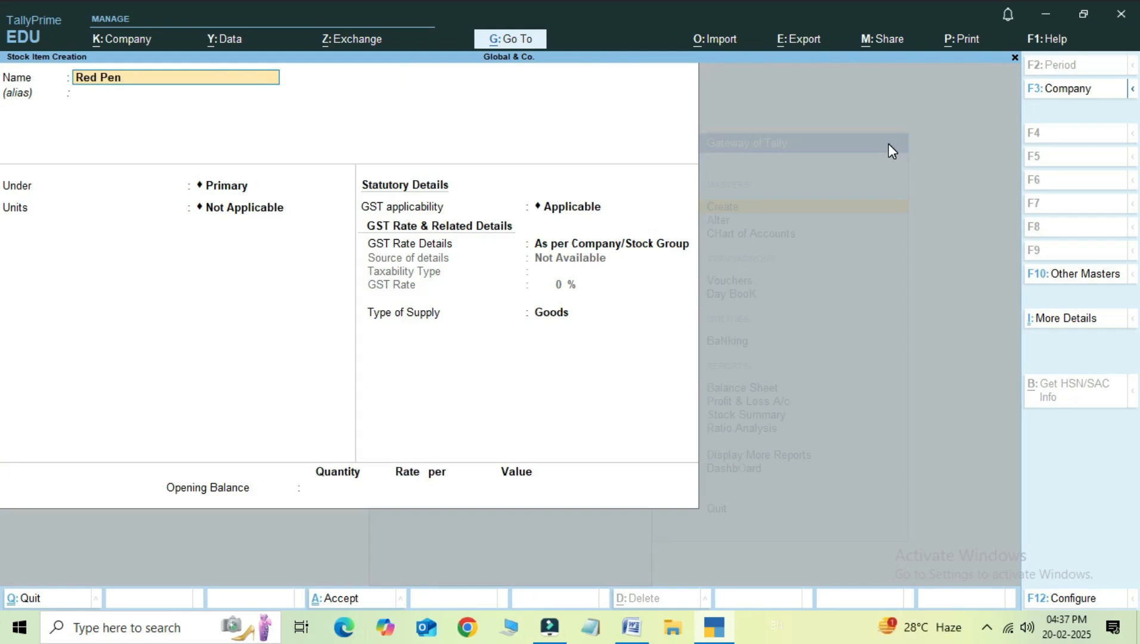
pyautogui.press('Return')
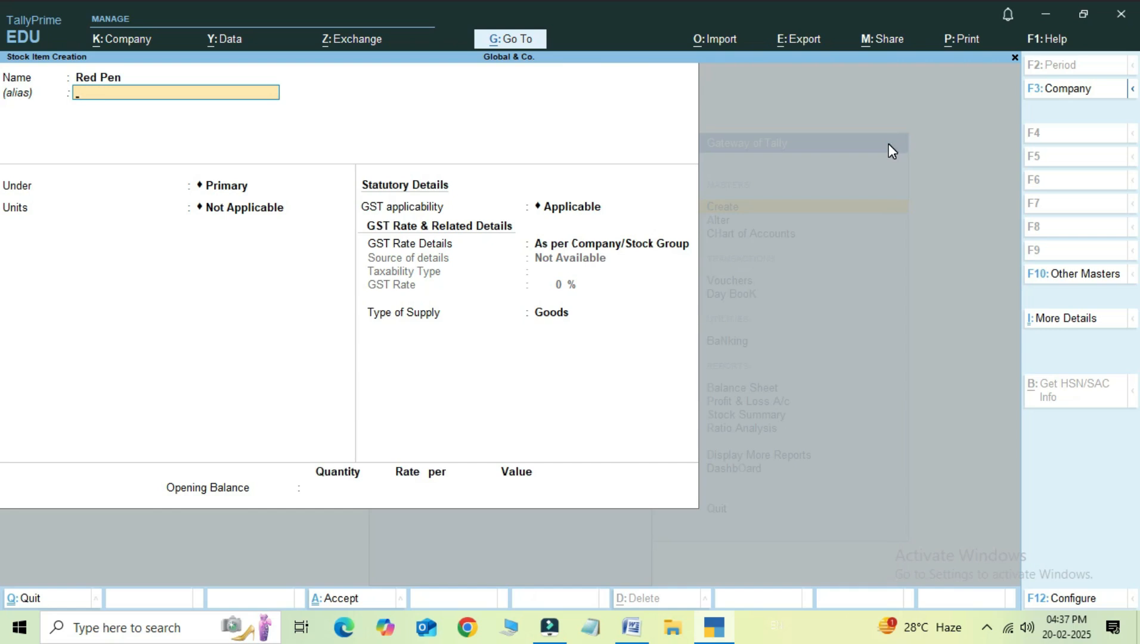
# Enable language aliases for names in the stock item configuration and save the settings
pyautogui.press('F12')
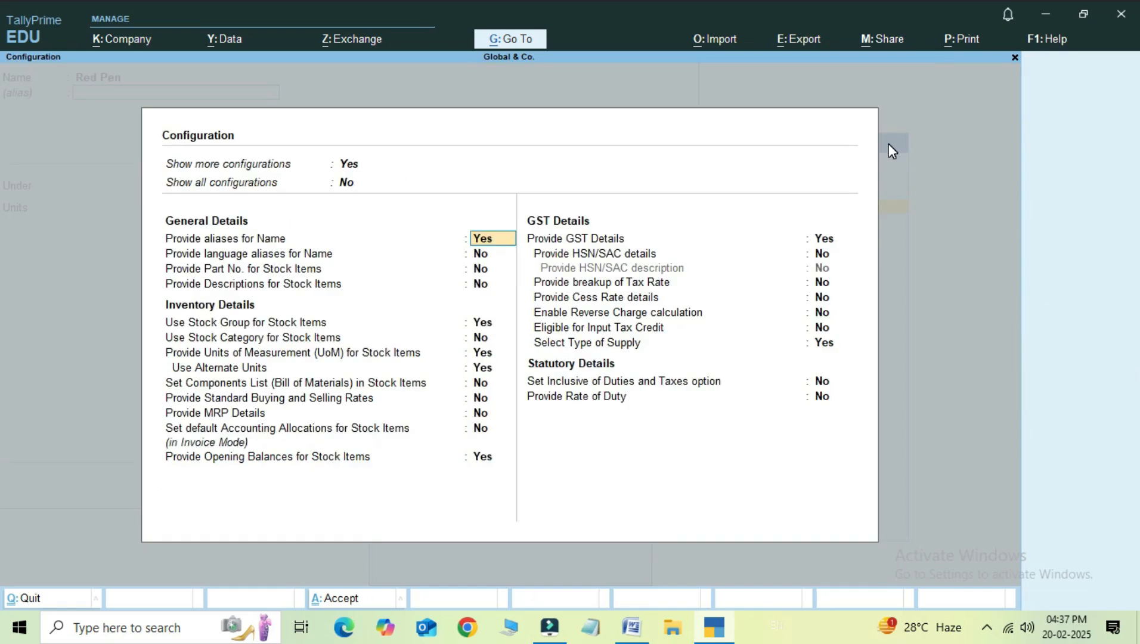
pyautogui.press('Return')
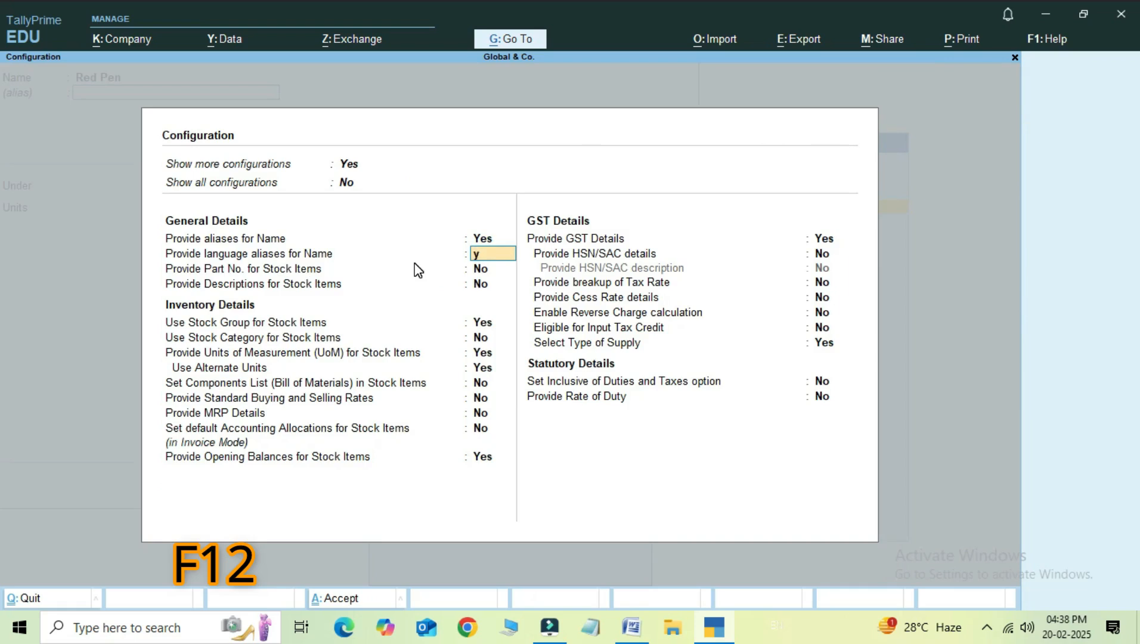
pyautogui.press('y')
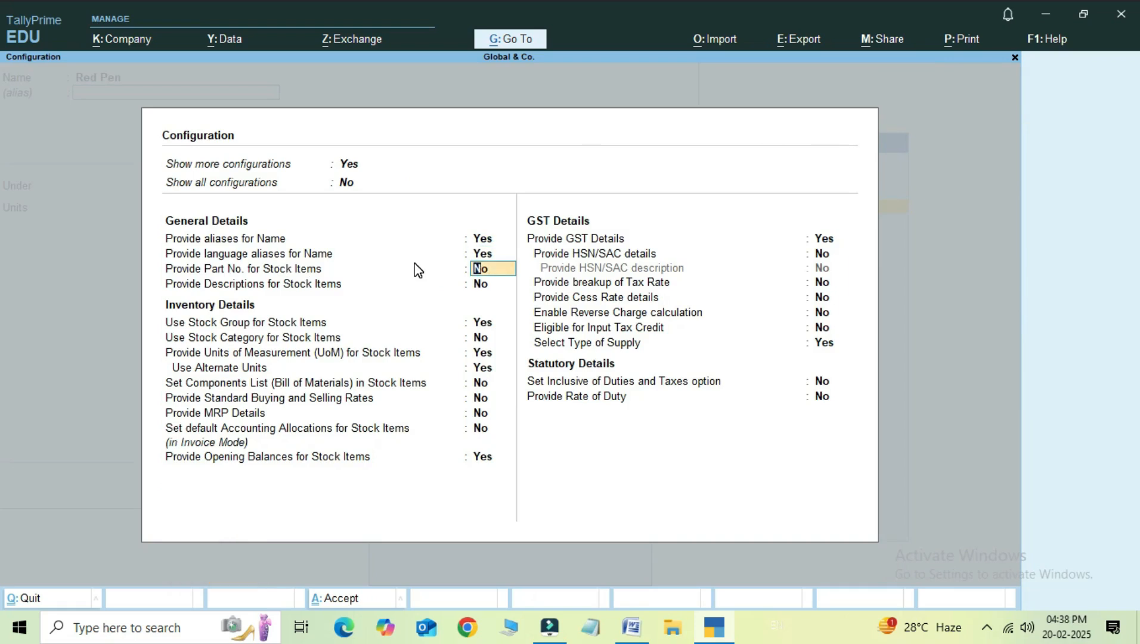
pyautogui.press('ctrl')
pyautogui.hotkey('ctrl', 'a')
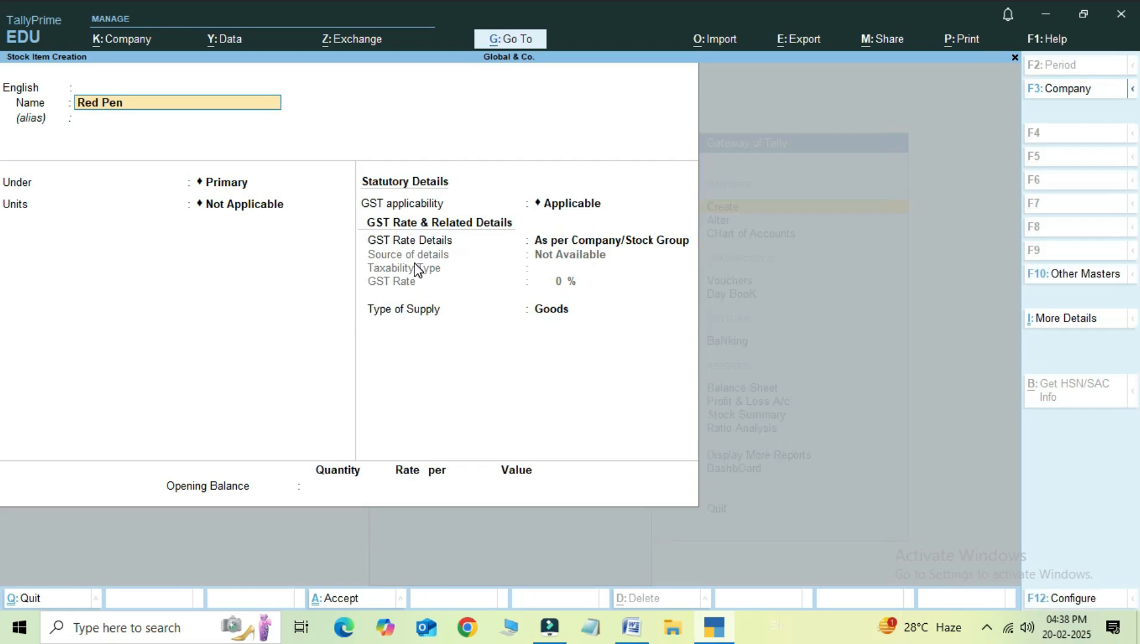
# Set the stock item's name language to Hindi and add the alias लाल कलम as its only language entry
pyautogui.hotkey('shift', 'Tab')
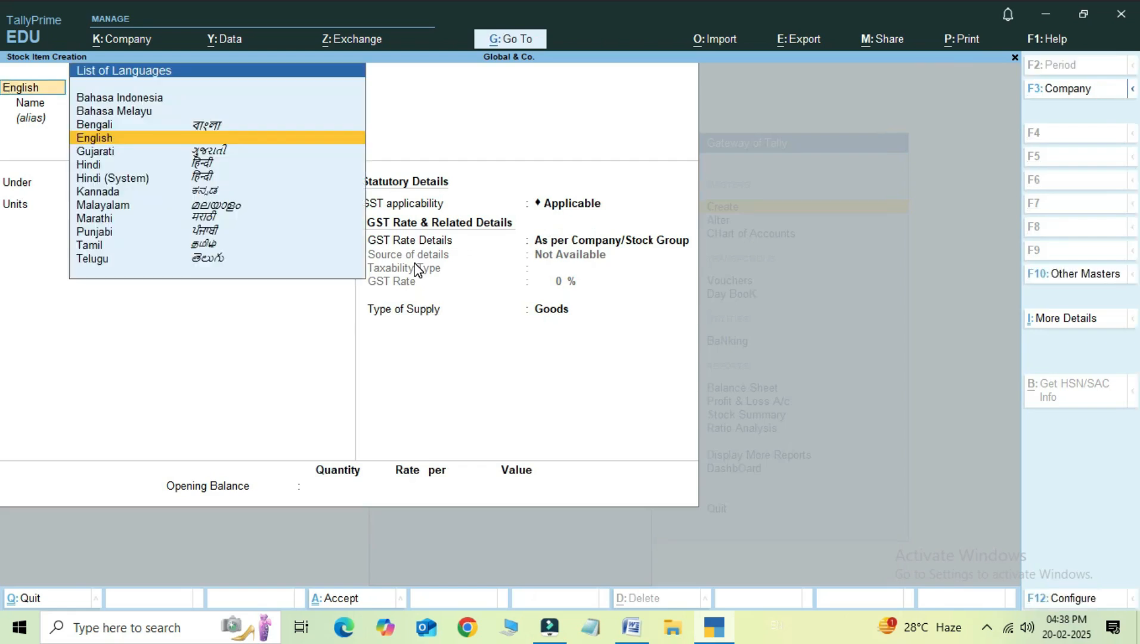
pyautogui.press('Down')
pyautogui.press('Down')
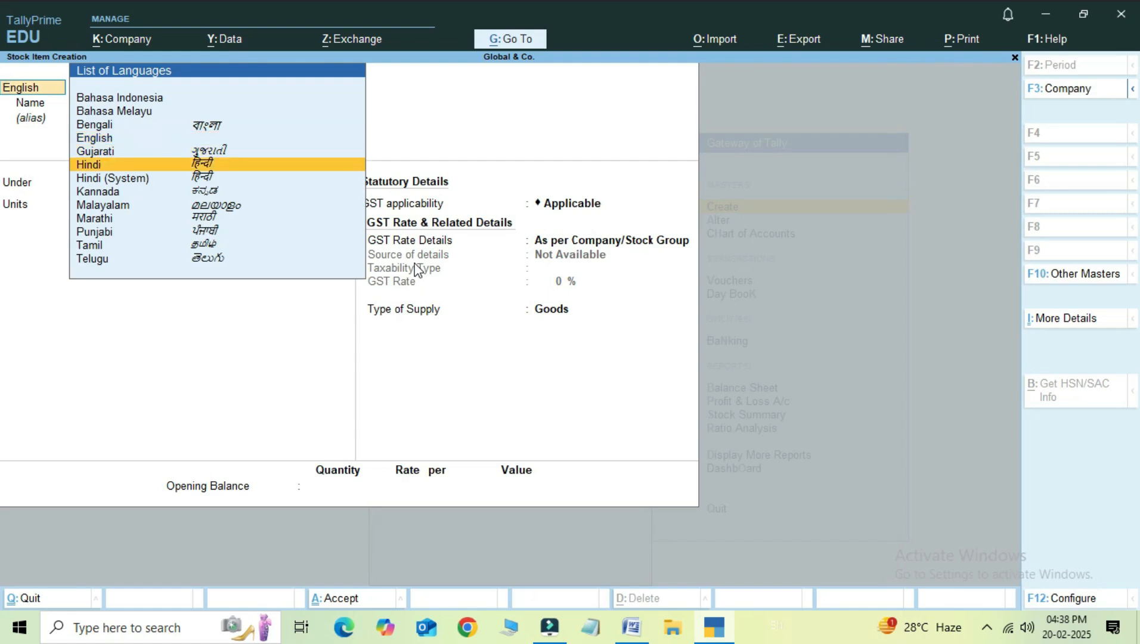
pyautogui.press('Return')
pyautogui.press('Return')
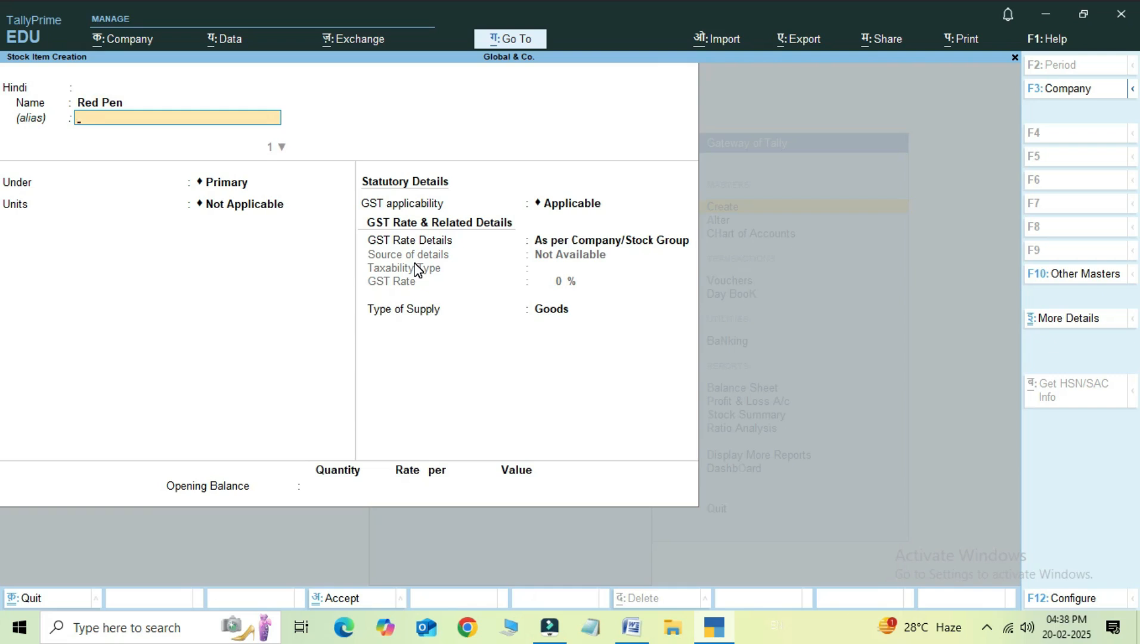
pyautogui.write('लाल कलम')
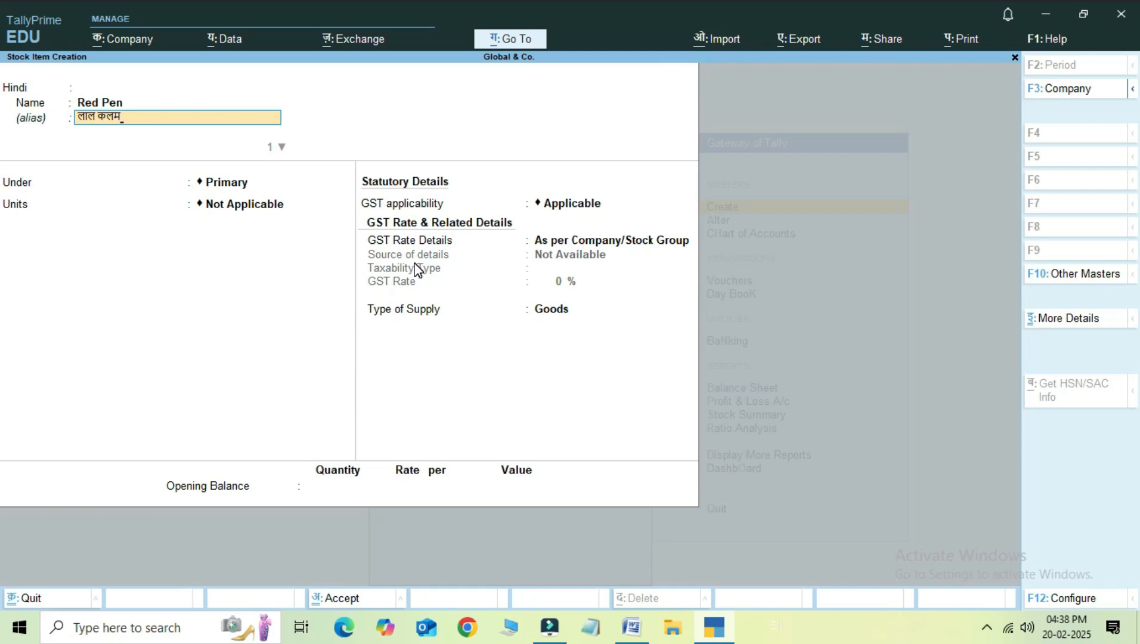
pyautogui.press('Return')
pyautogui.press('Return')
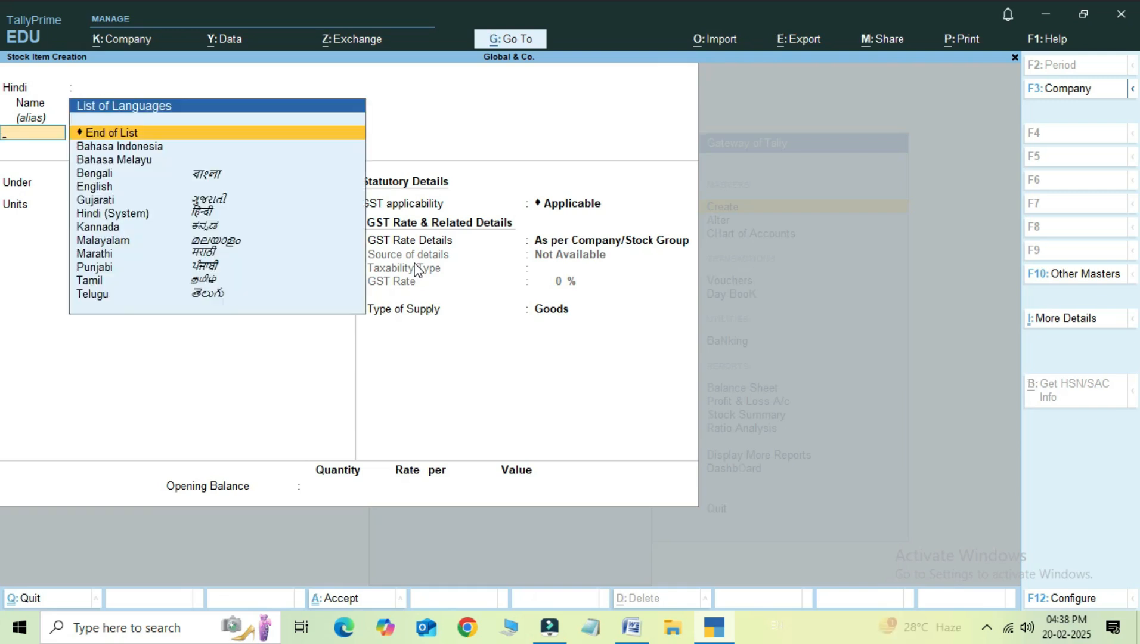
pyautogui.press('Return')
# Keep the item under Primary, set its units to pic, and keep the default alternate unit and GST details
pyautogui.press('Return')
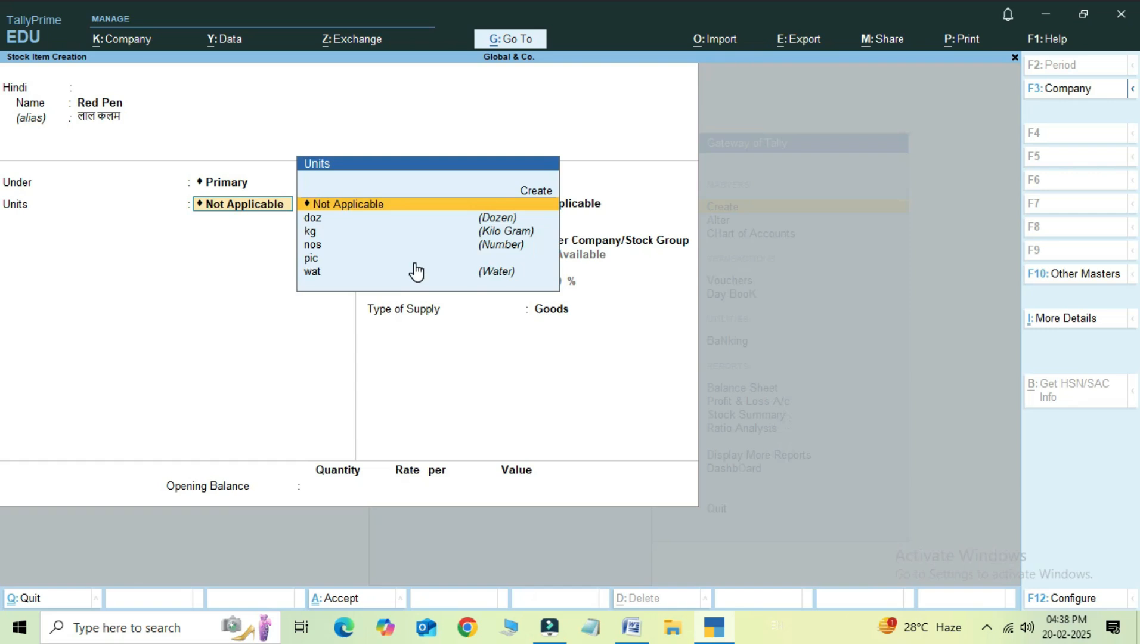
pyautogui.press('Down')
pyautogui.press('Down')
pyautogui.press('Down')
pyautogui.press('Down')
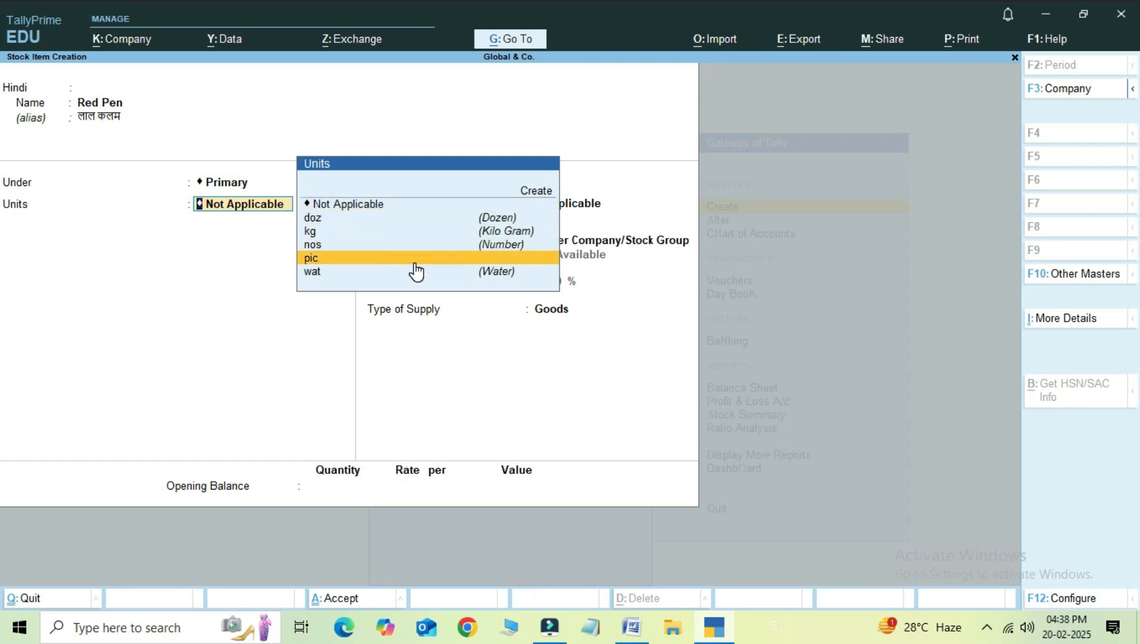
pyautogui.press('Return')
pyautogui.press('Return')
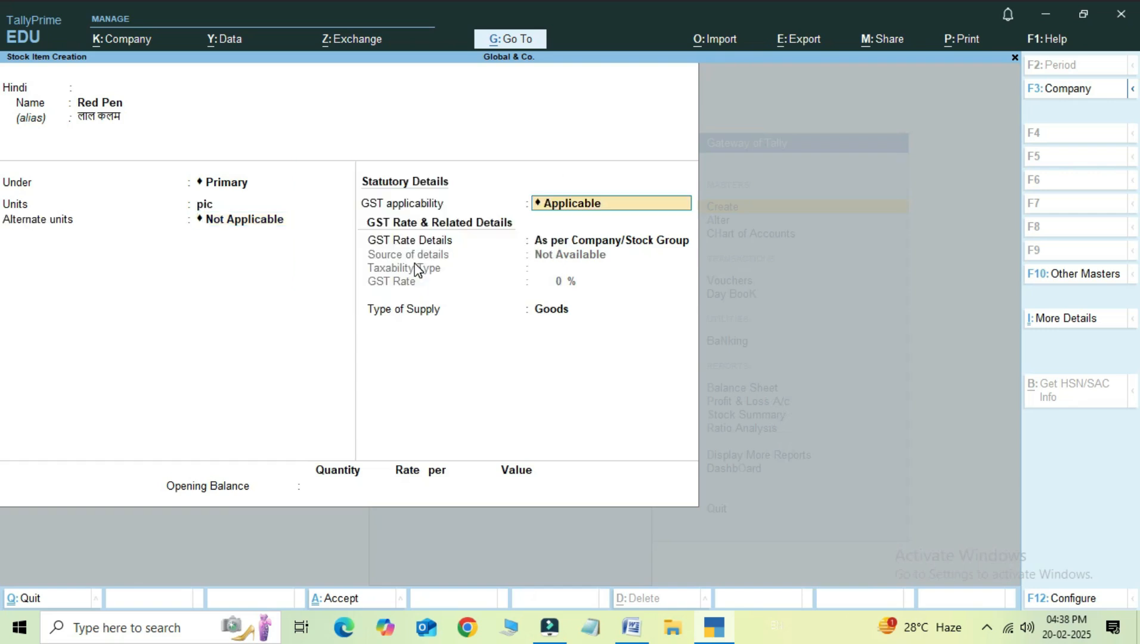
pyautogui.press('Return')
pyautogui.press('Return')
pyautogui.press('Return')
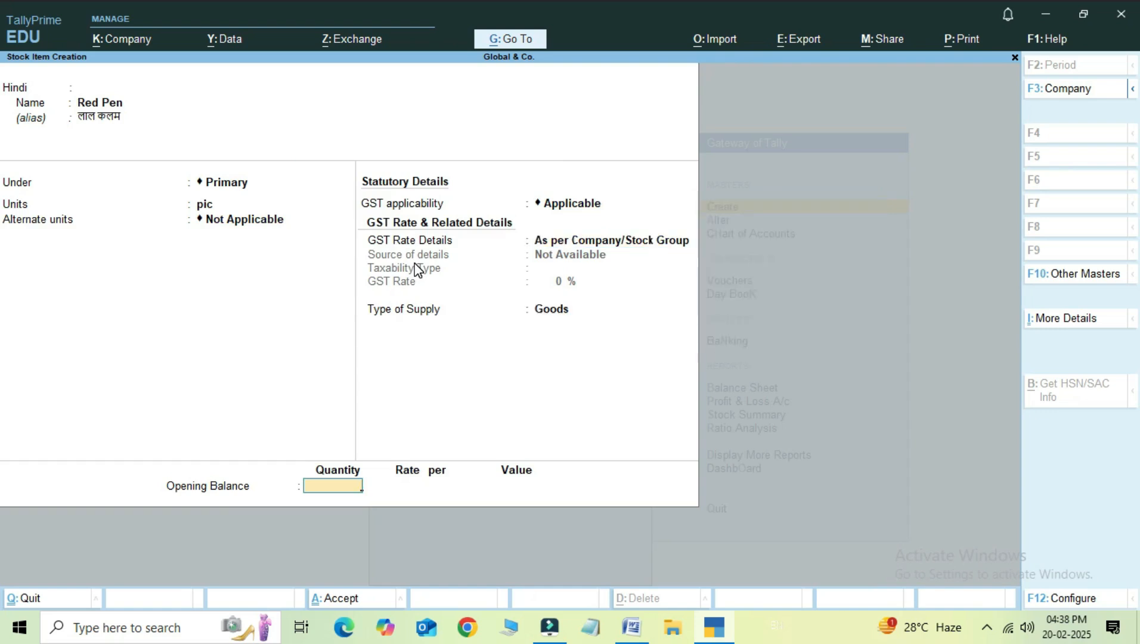
# Enter an opening balance of 100 pic at rate 5 for Red Pen and save the stock item
pyautogui.write('100')
pyautogui.press('Return')
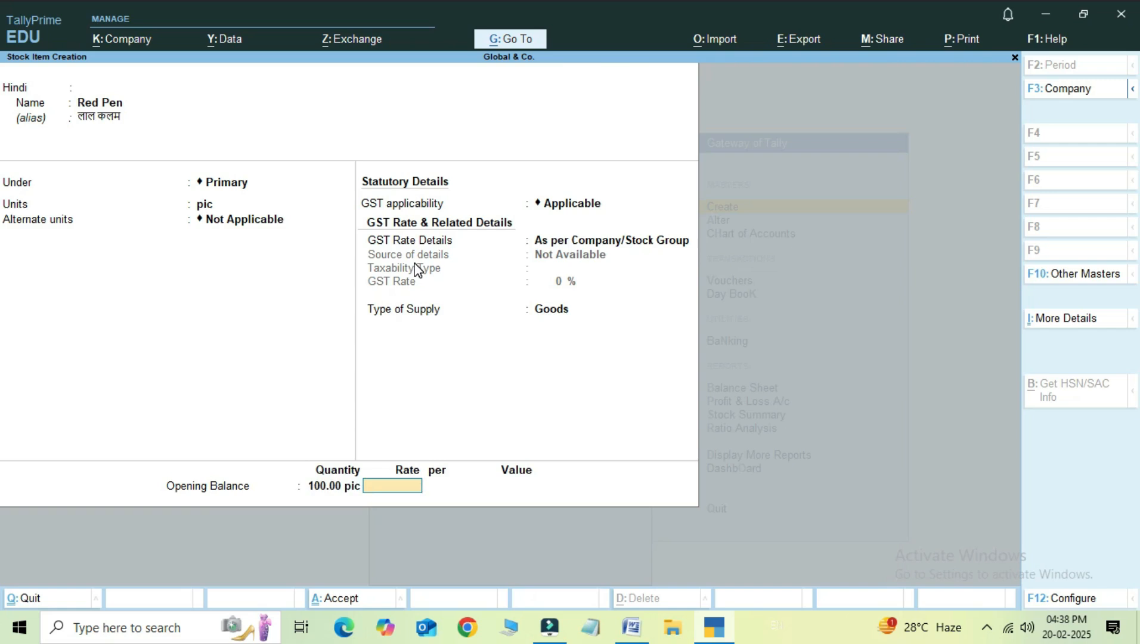
pyautogui.write('5')
pyautogui.press('Return')
pyautogui.press('Return')
pyautogui.press('Return')
pyautogui.press('Return')
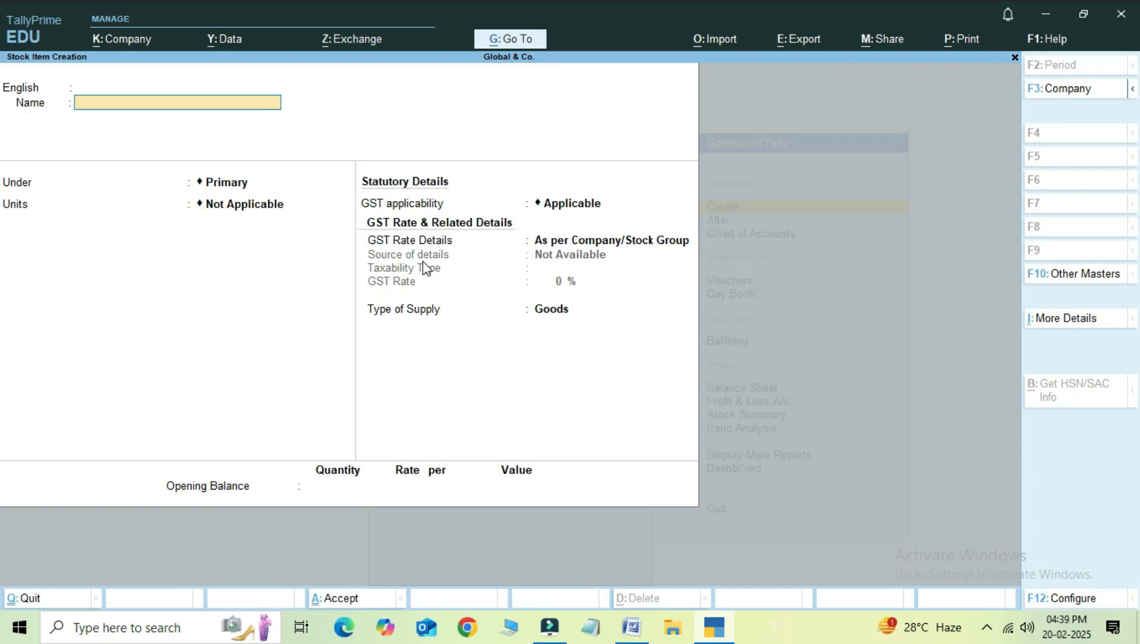
# Leave stock item creation for the Gateway of Tally and open a new sales voucher
pyautogui.press('Escape')
pyautogui.press('Return')
pyautogui.press('Escape')
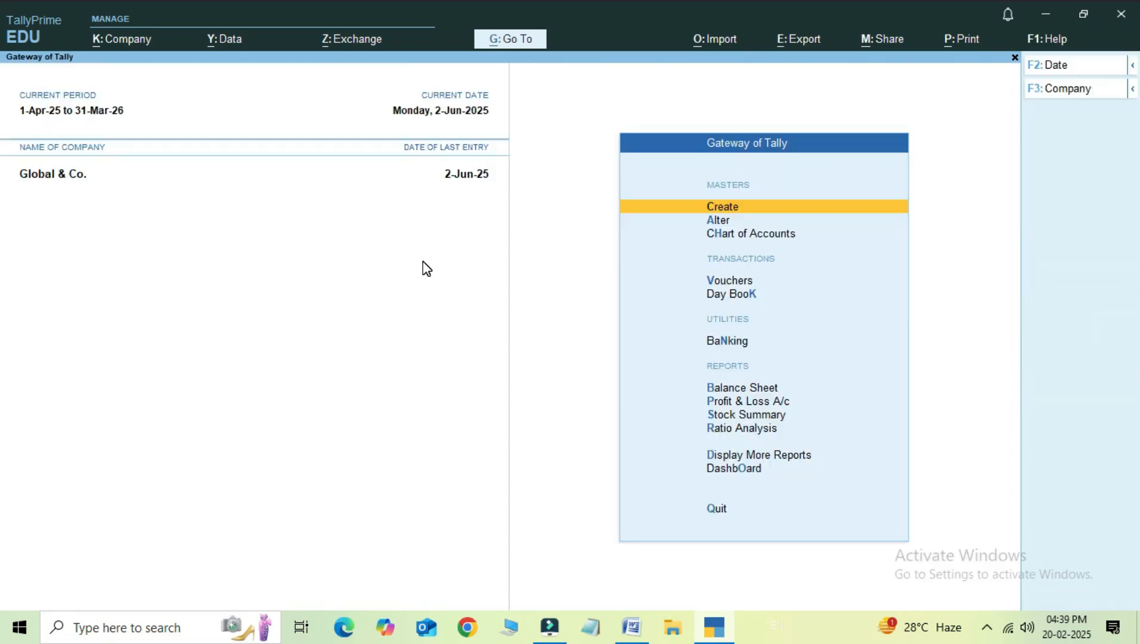
pyautogui.press('Down')
pyautogui.press('Down')
pyautogui.press('Down')
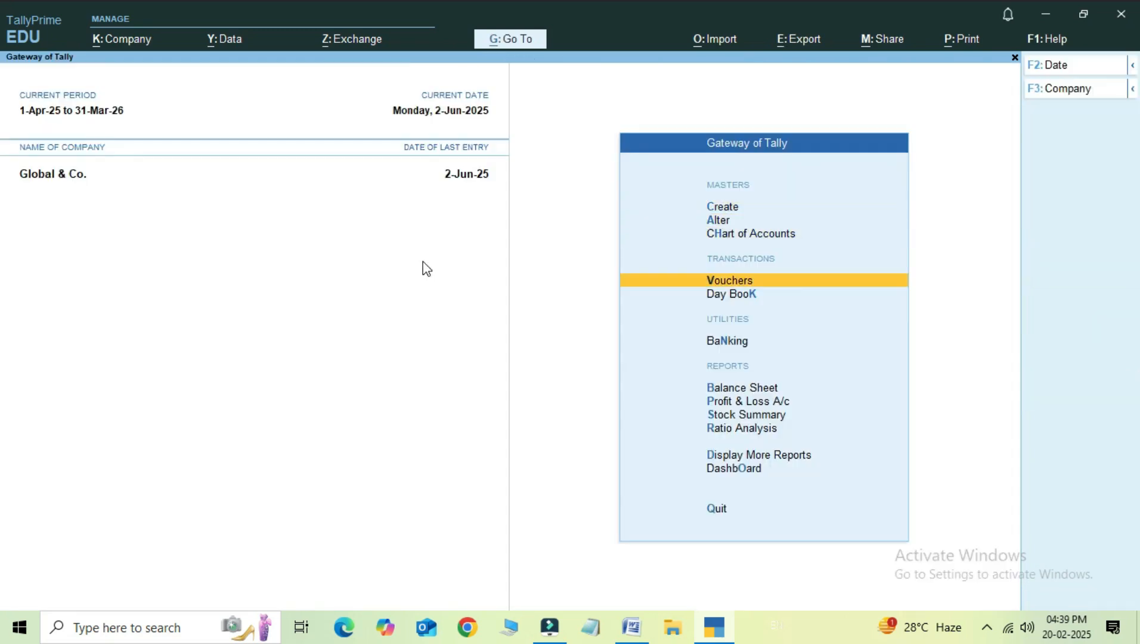
pyautogui.press('Return')
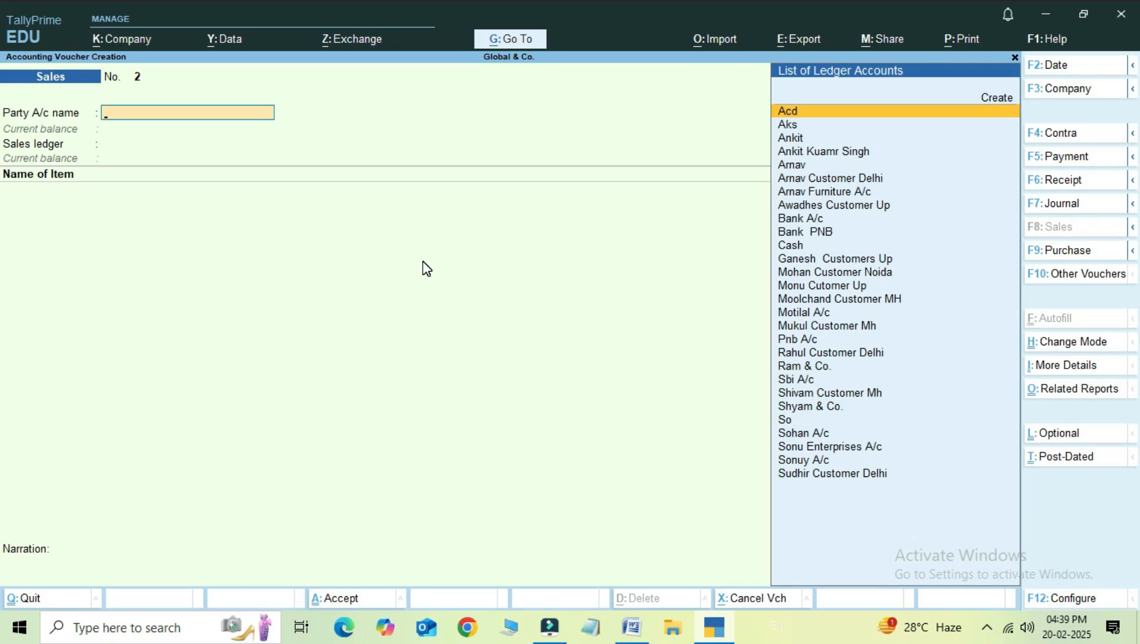
# Fill the sales voucher header with the first Delhi customer's ledger as party, its default party details, and Sale A/c as sales ledger
pyautogui.press('Down')
pyautogui.press('Down')
pyautogui.press('Down')
pyautogui.press('Down')
pyautogui.press('Down')
pyautogui.press('Return')
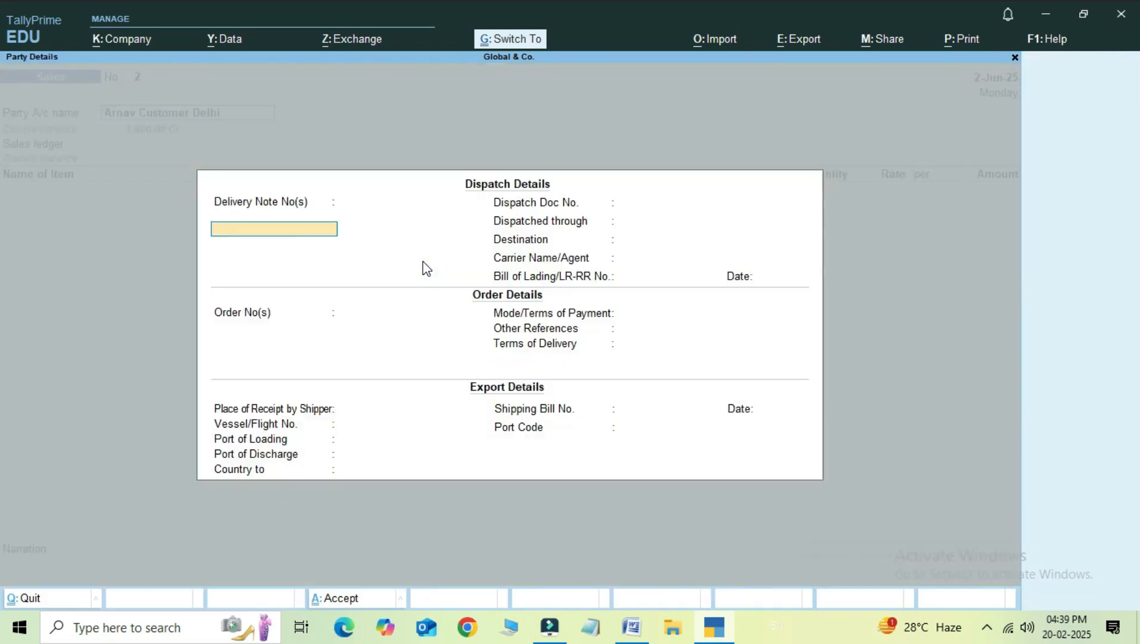
pyautogui.hotkey('ctrl', 'a')
pyautogui.hotkey('ctrl', 'a')
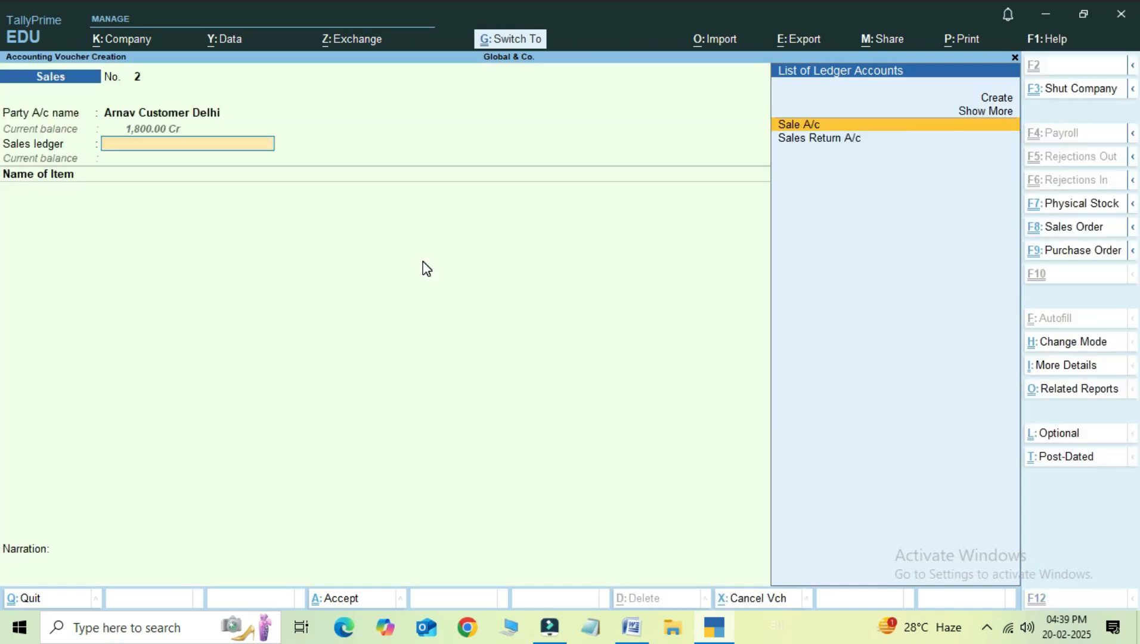
pyautogui.press('Return')
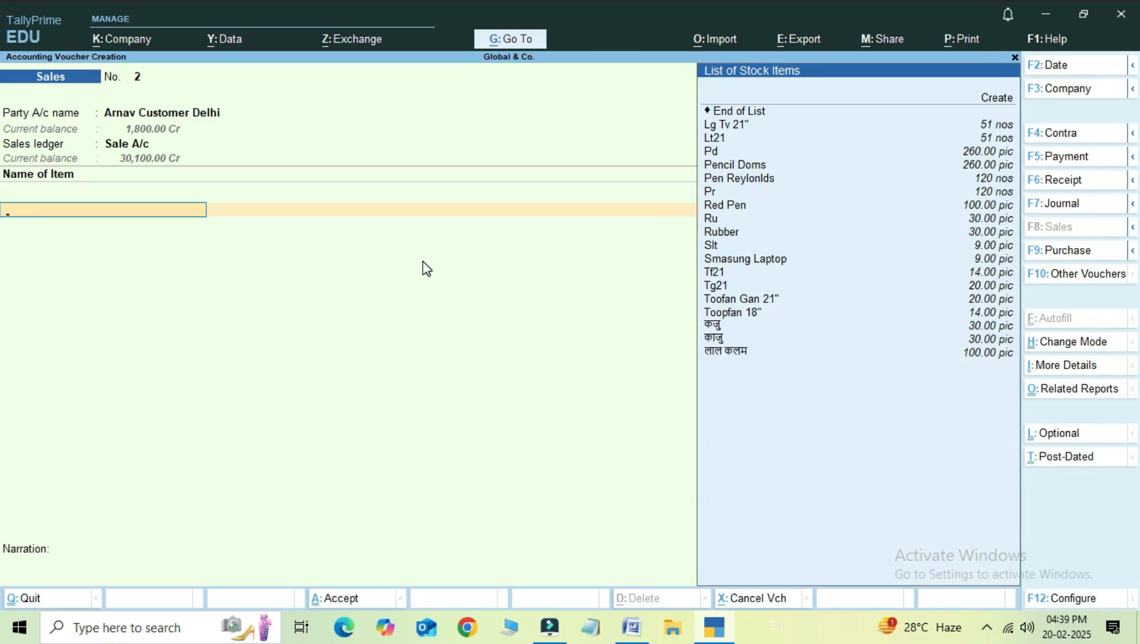
# Select the red pen item by its Hindi alias लाल कलम, with order Not Applicable
pyautogui.press('Down')
pyautogui.press('Down')
pyautogui.press('Down')
pyautogui.press('Down')
pyautogui.press('Down')
pyautogui.press('Down')
pyautogui.press('Down')
pyautogui.press('Down')
pyautogui.press('Down')
pyautogui.press('Down')
pyautogui.press('Up')
pyautogui.press('Up')
pyautogui.press('Up')
pyautogui.press('Down')
pyautogui.press('Down')
pyautogui.press('Down')
pyautogui.press('Down')
pyautogui.press('Down')
pyautogui.press('Down')
pyautogui.press('Down')
pyautogui.press('Down')
pyautogui.press('Down')
pyautogui.press('Down')
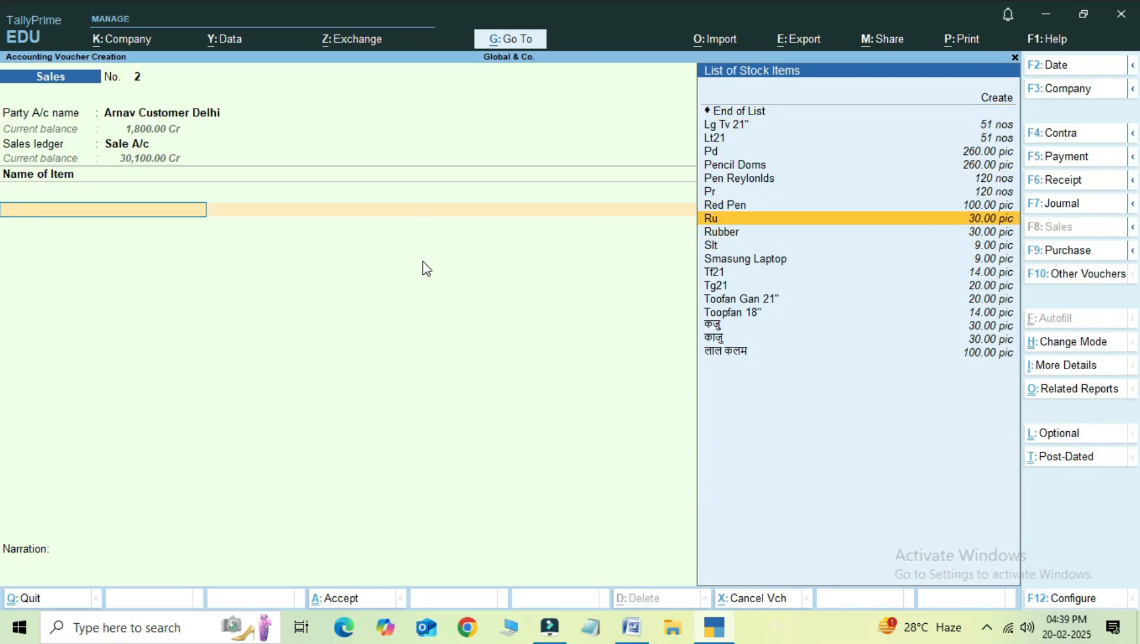
pyautogui.press('Down')
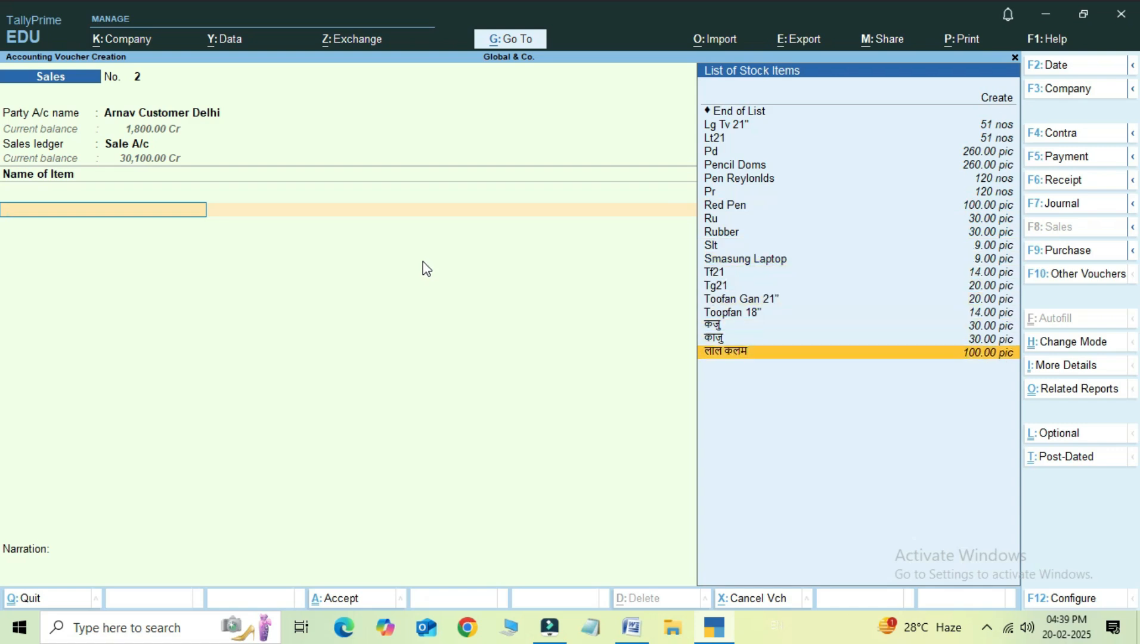
pyautogui.press('Return')
pyautogui.press('Return')
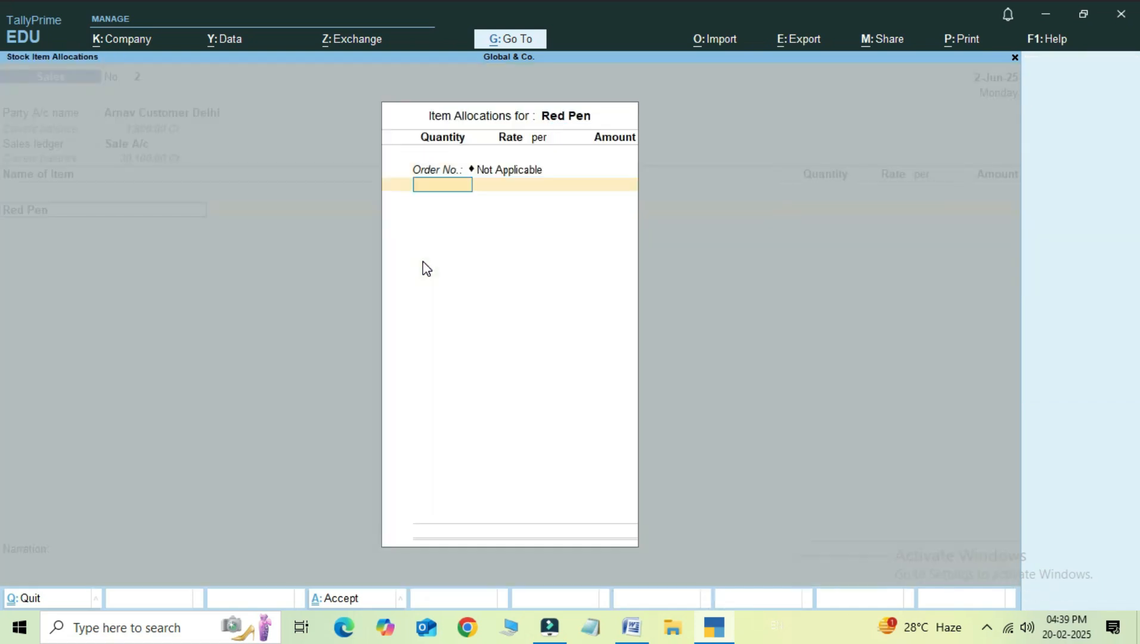
# Allocate a quantity of 20 pic at a rate of 10 per pic to the red pen item
pyautogui.write('20')
pyautogui.press('Return')
pyautogui.write('1')
pyautogui.press('BackSpace')
pyautogui.write('0')
pyautogui.press('Return')
pyautogui.press('Return')
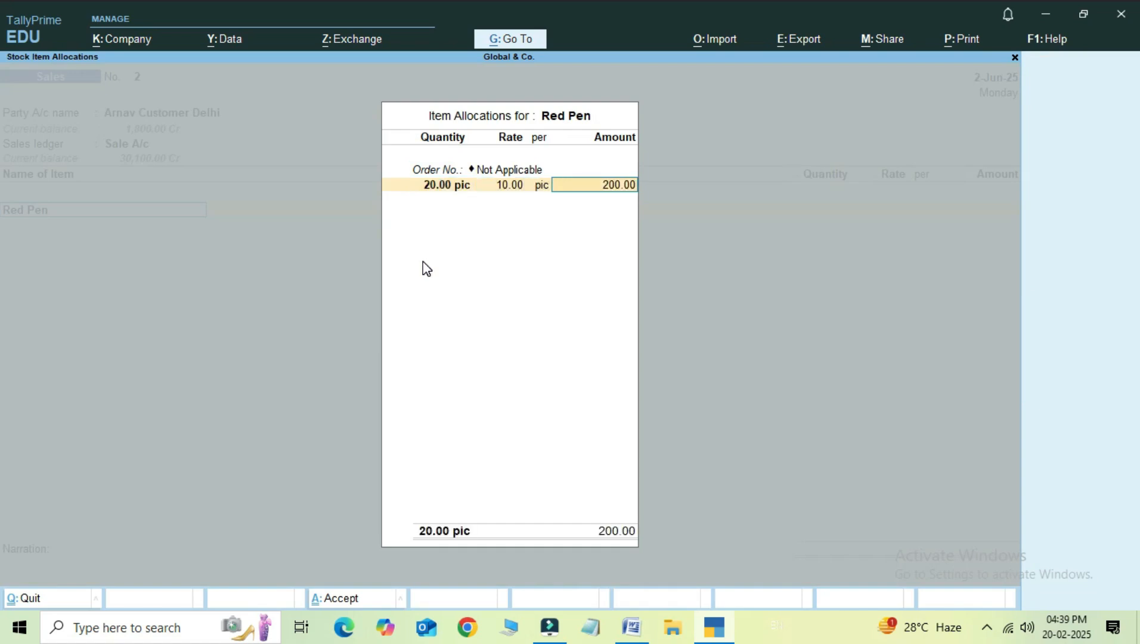
pyautogui.press('Return')
pyautogui.press('Return')
pyautogui.press('Return')
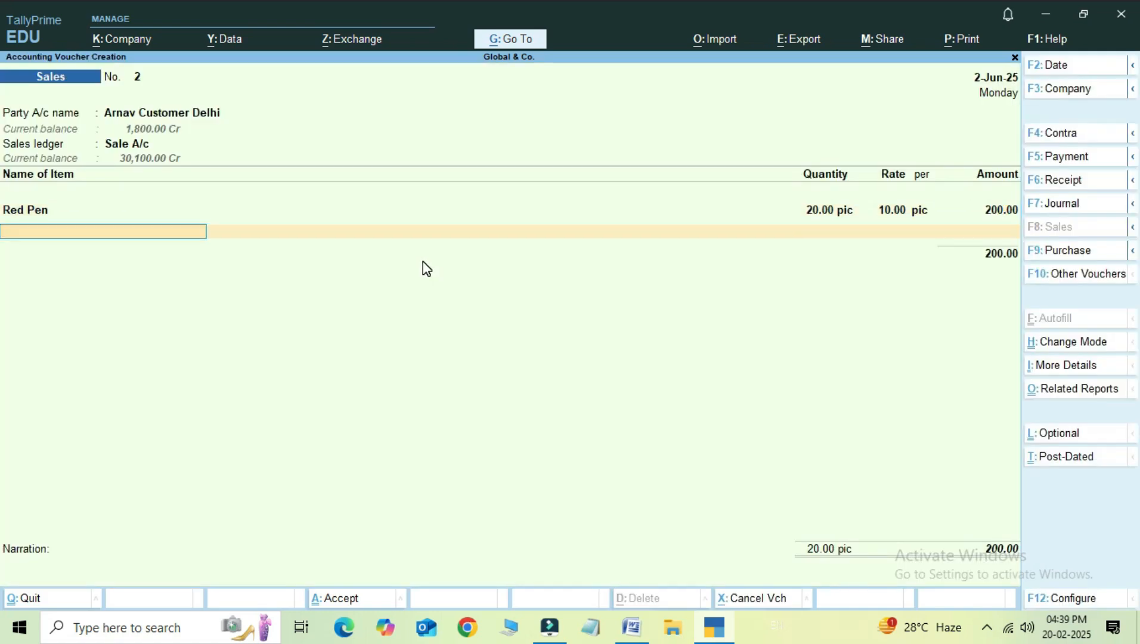
# End the item list, leave the narration blank, and save the sales voucher
pyautogui.press('Return')
pyautogui.press('Return')
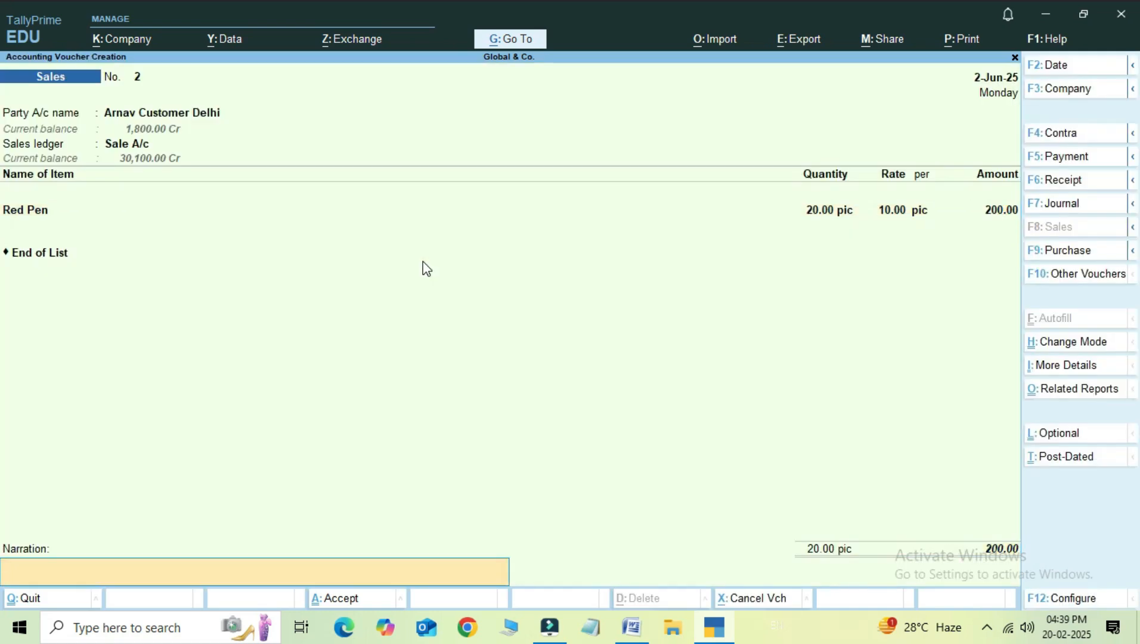
pyautogui.press('Return')
pyautogui.press('Return')
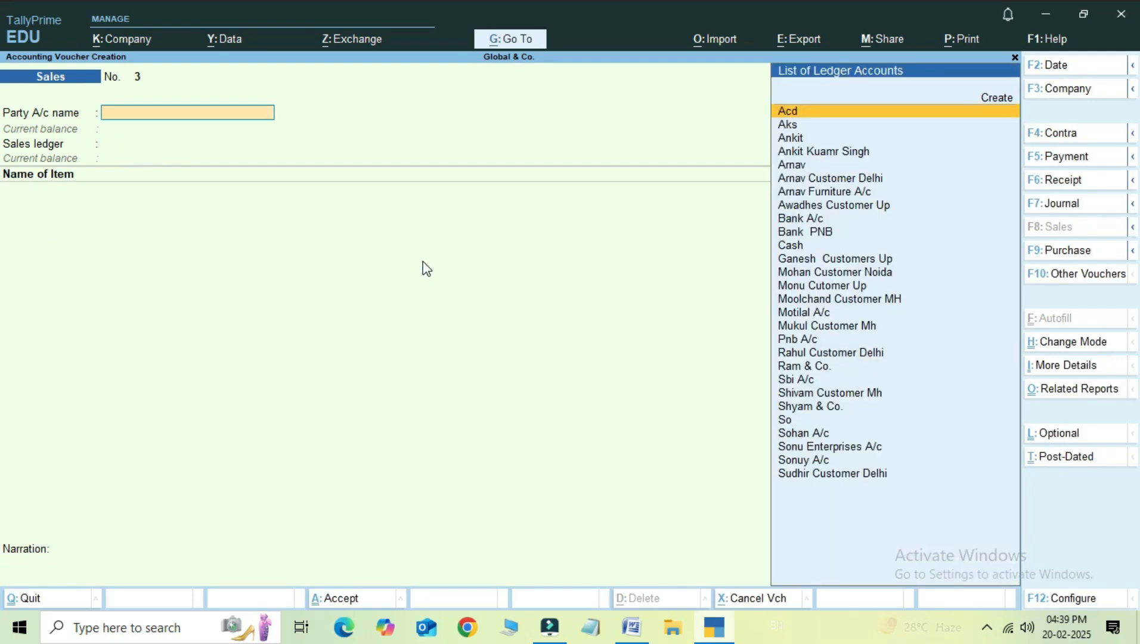
# Reopen the just-saved sales voucher and examine the red pen's description in an enlarged print preview of its invoice
pyautogui.press('pageup')
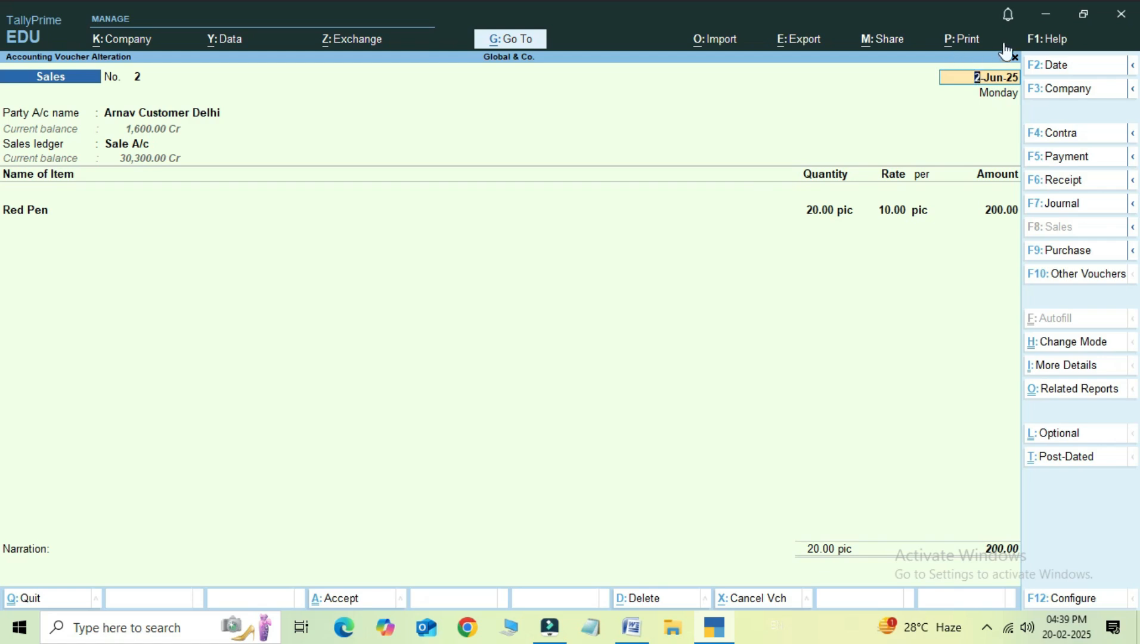
pyautogui.click(963, 39)
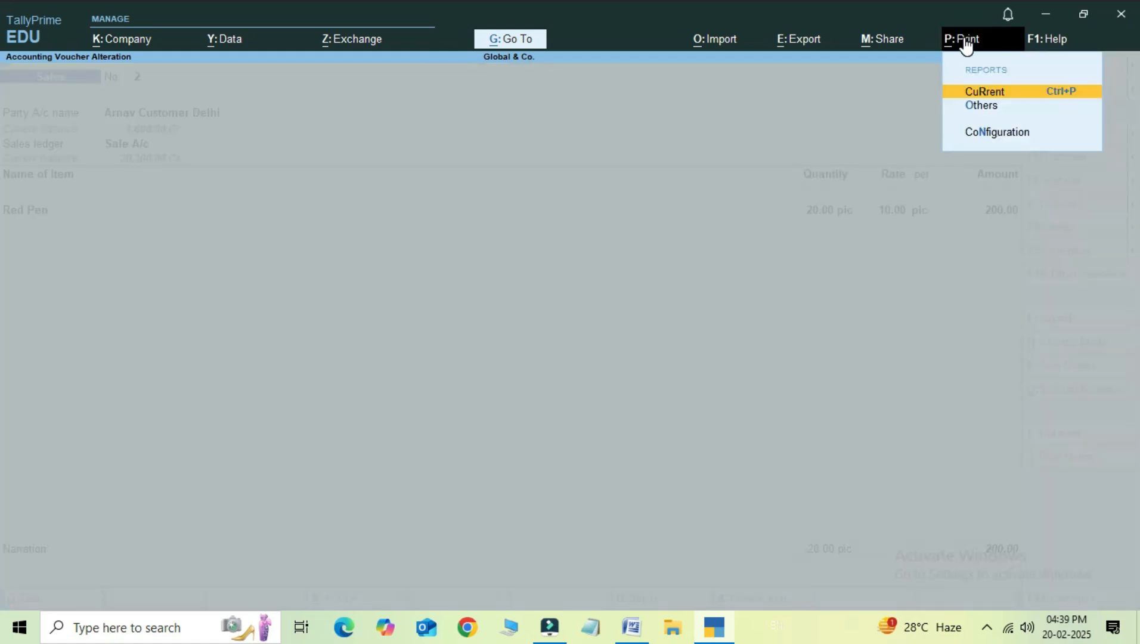
pyautogui.press('Return')
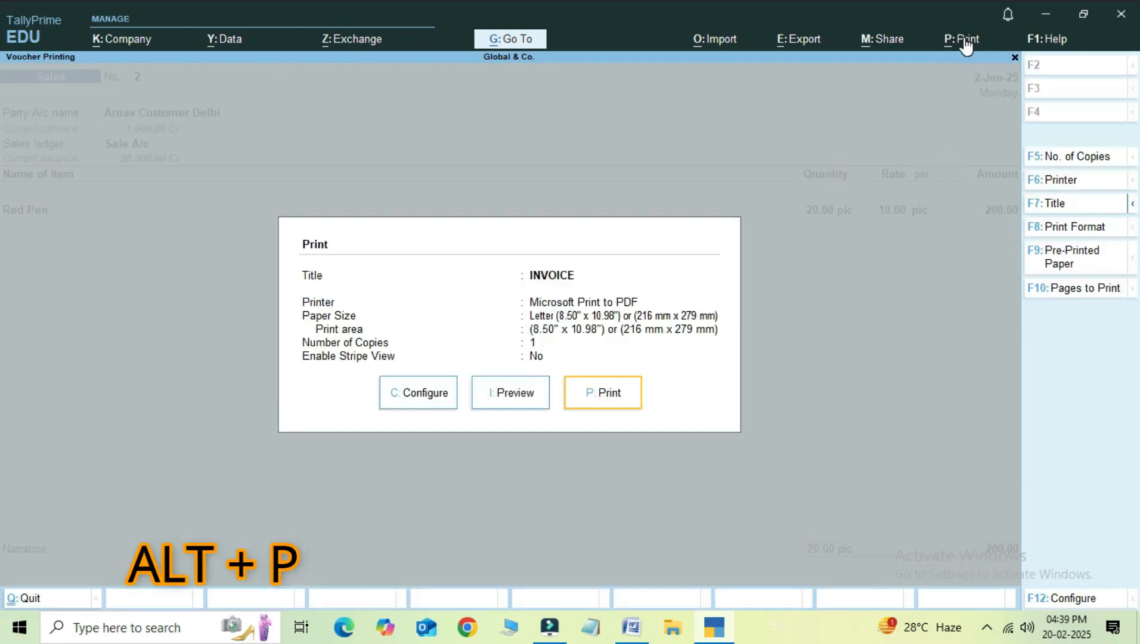
pyautogui.press('Left')
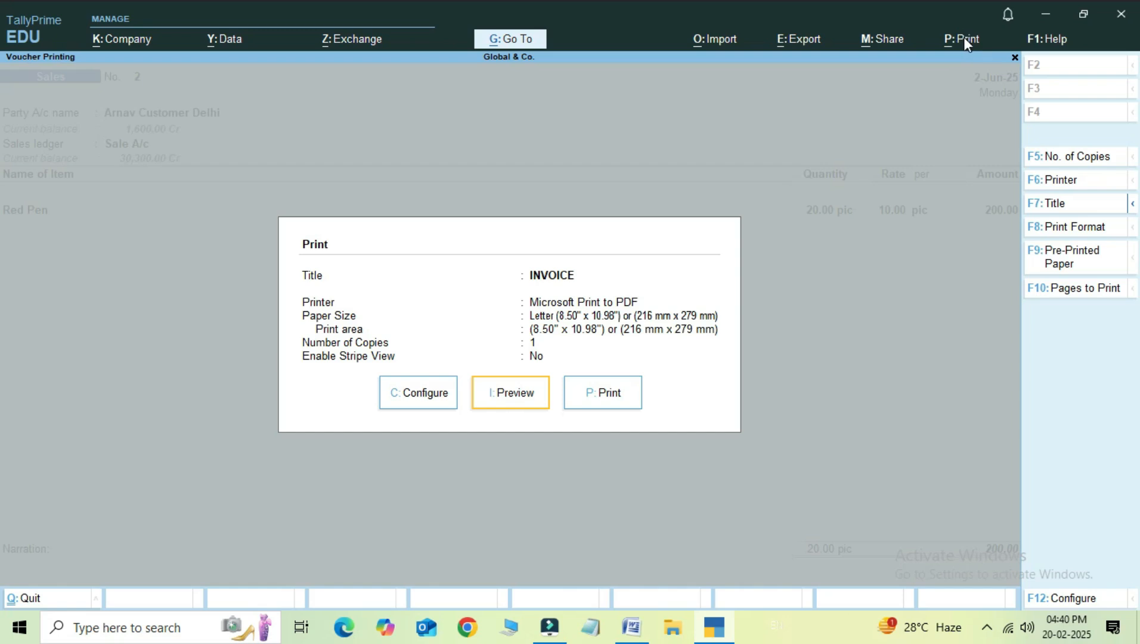
pyautogui.press('i')
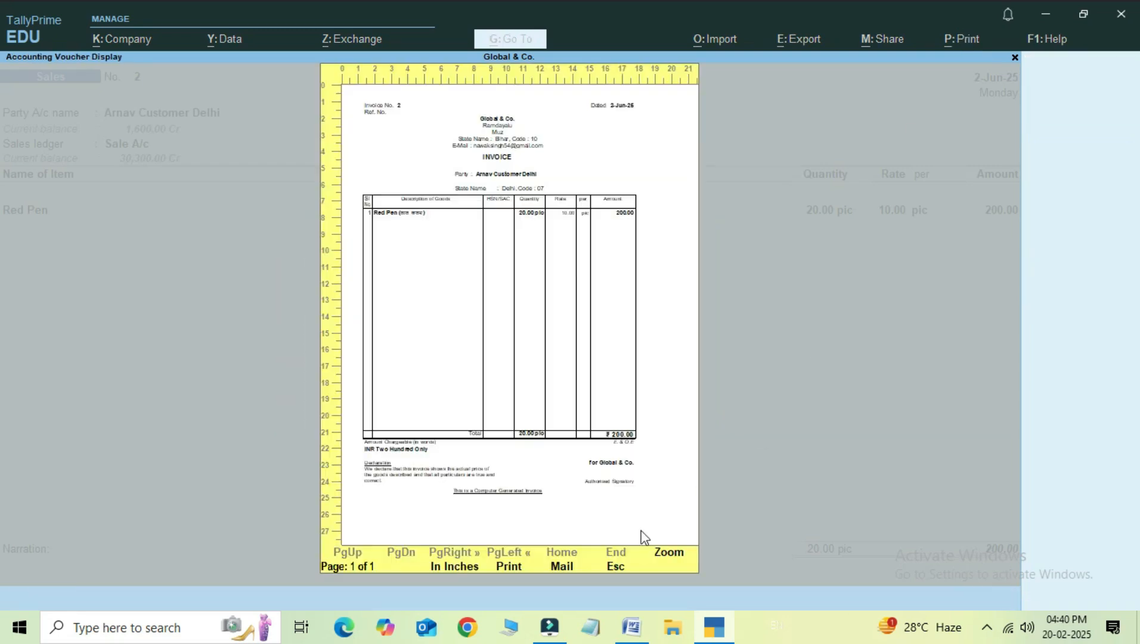
pyautogui.click(661, 565)
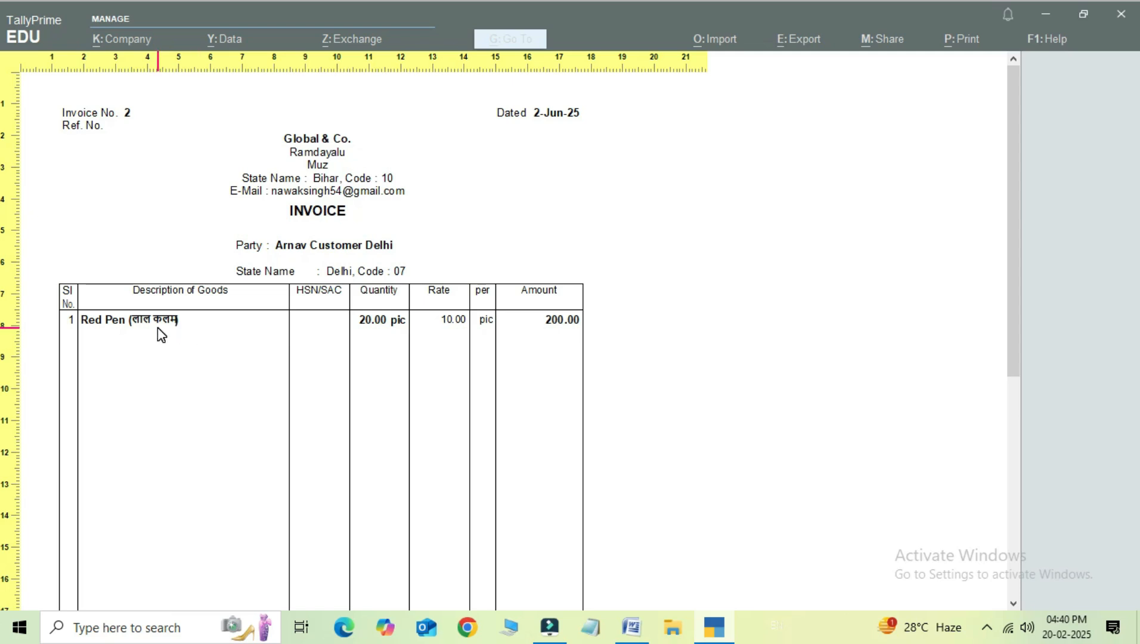
# Close the invoice preview and leave the print settings without printing, returning to the sales voucher
pyautogui.press('Escape')
pyautogui.press('Escape')
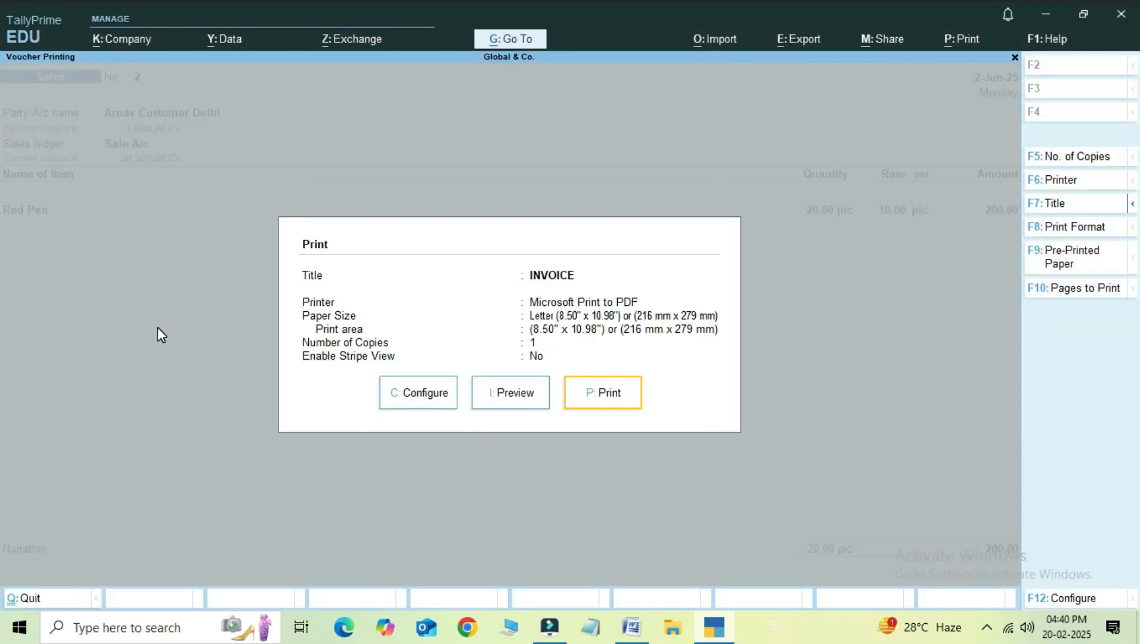
pyautogui.press('F1')
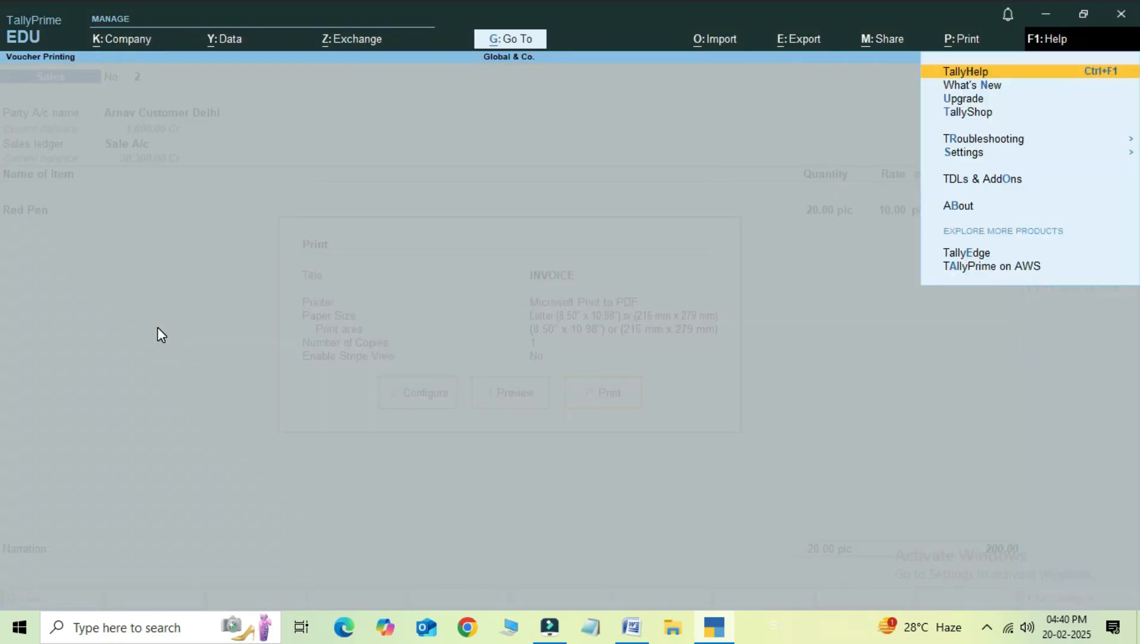
pyautogui.press('Escape')
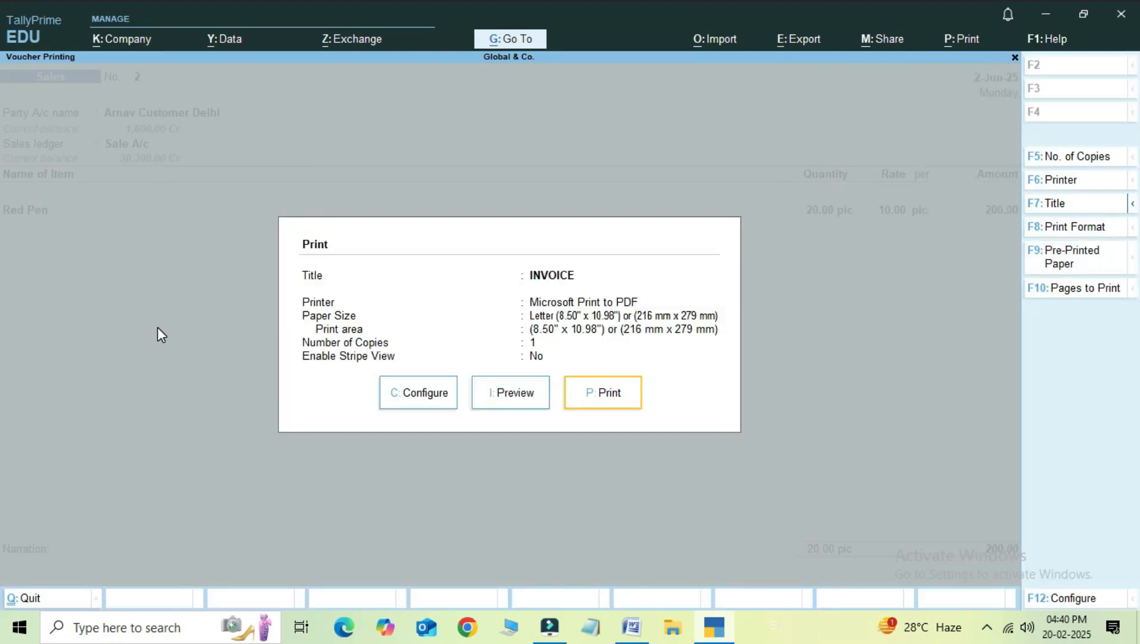
pyautogui.press('Escape')
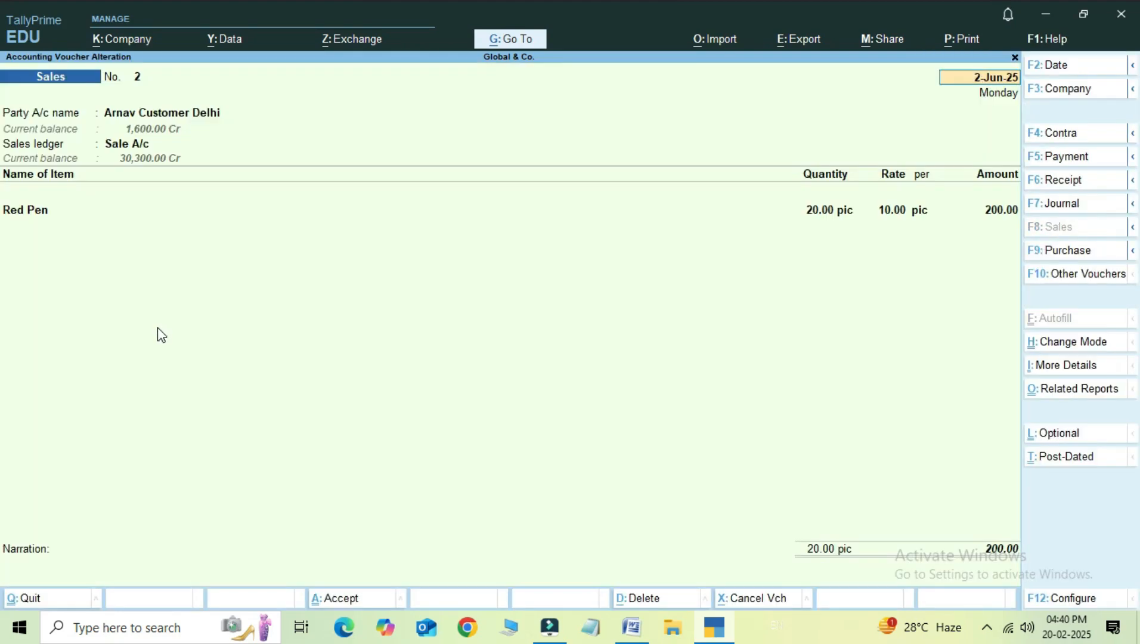